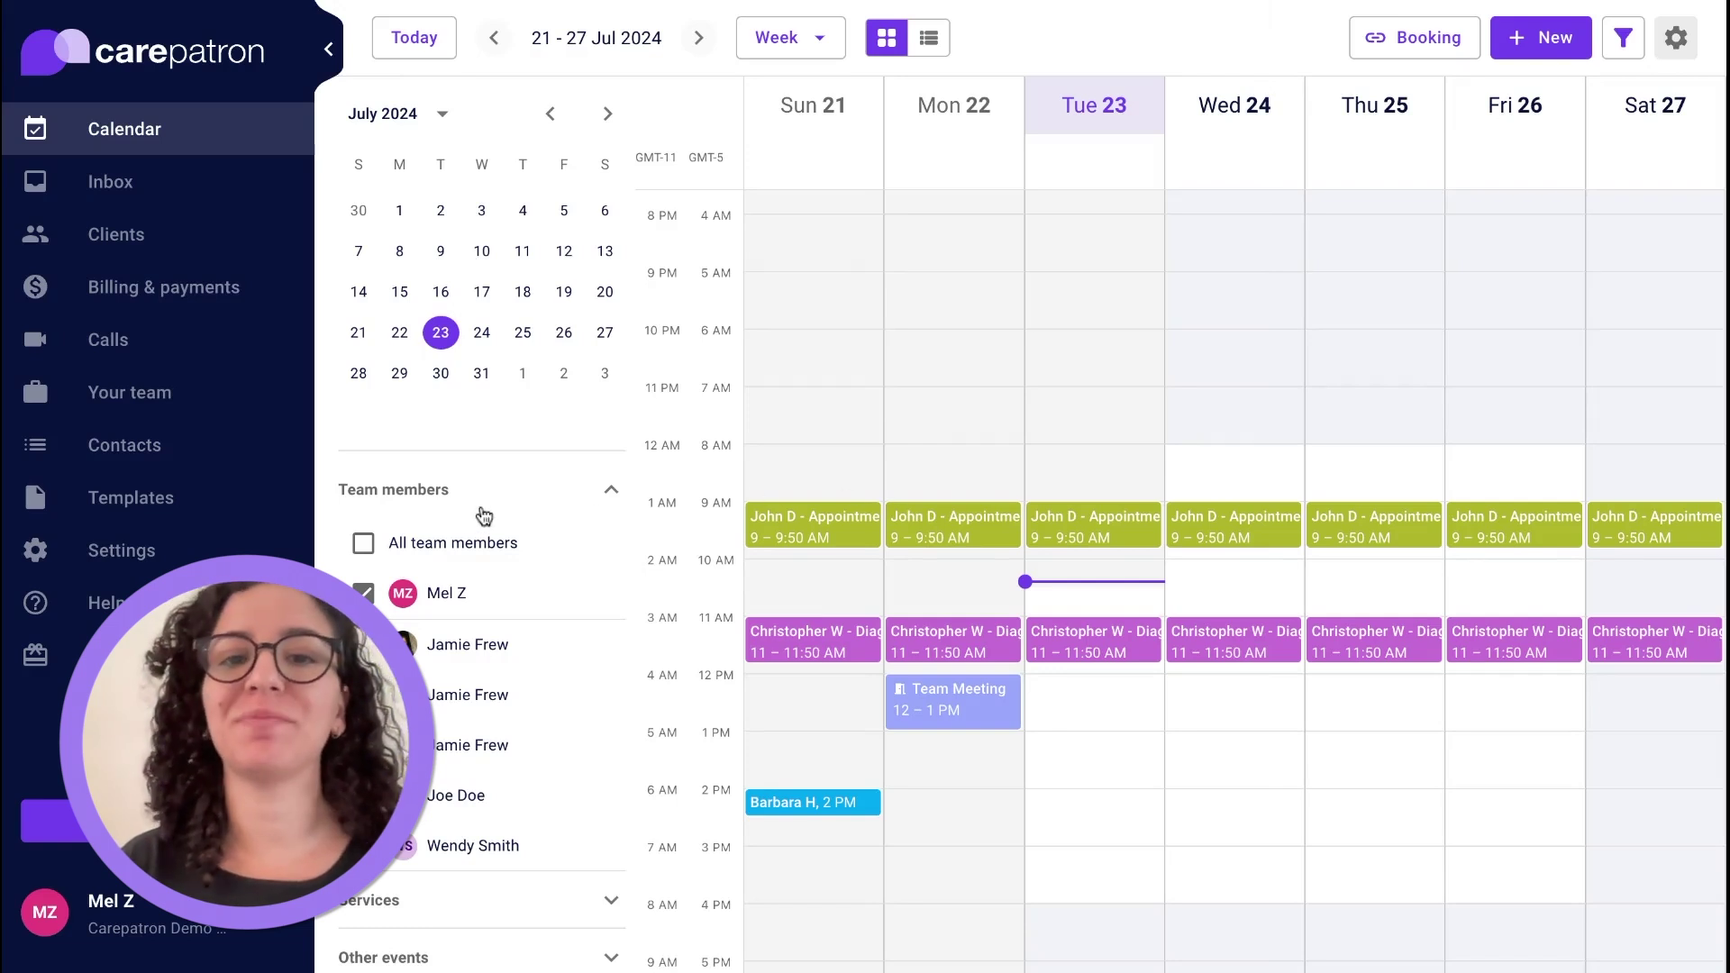
Open the Settings flyout from the calendar's left sidebar.
click(138, 559)
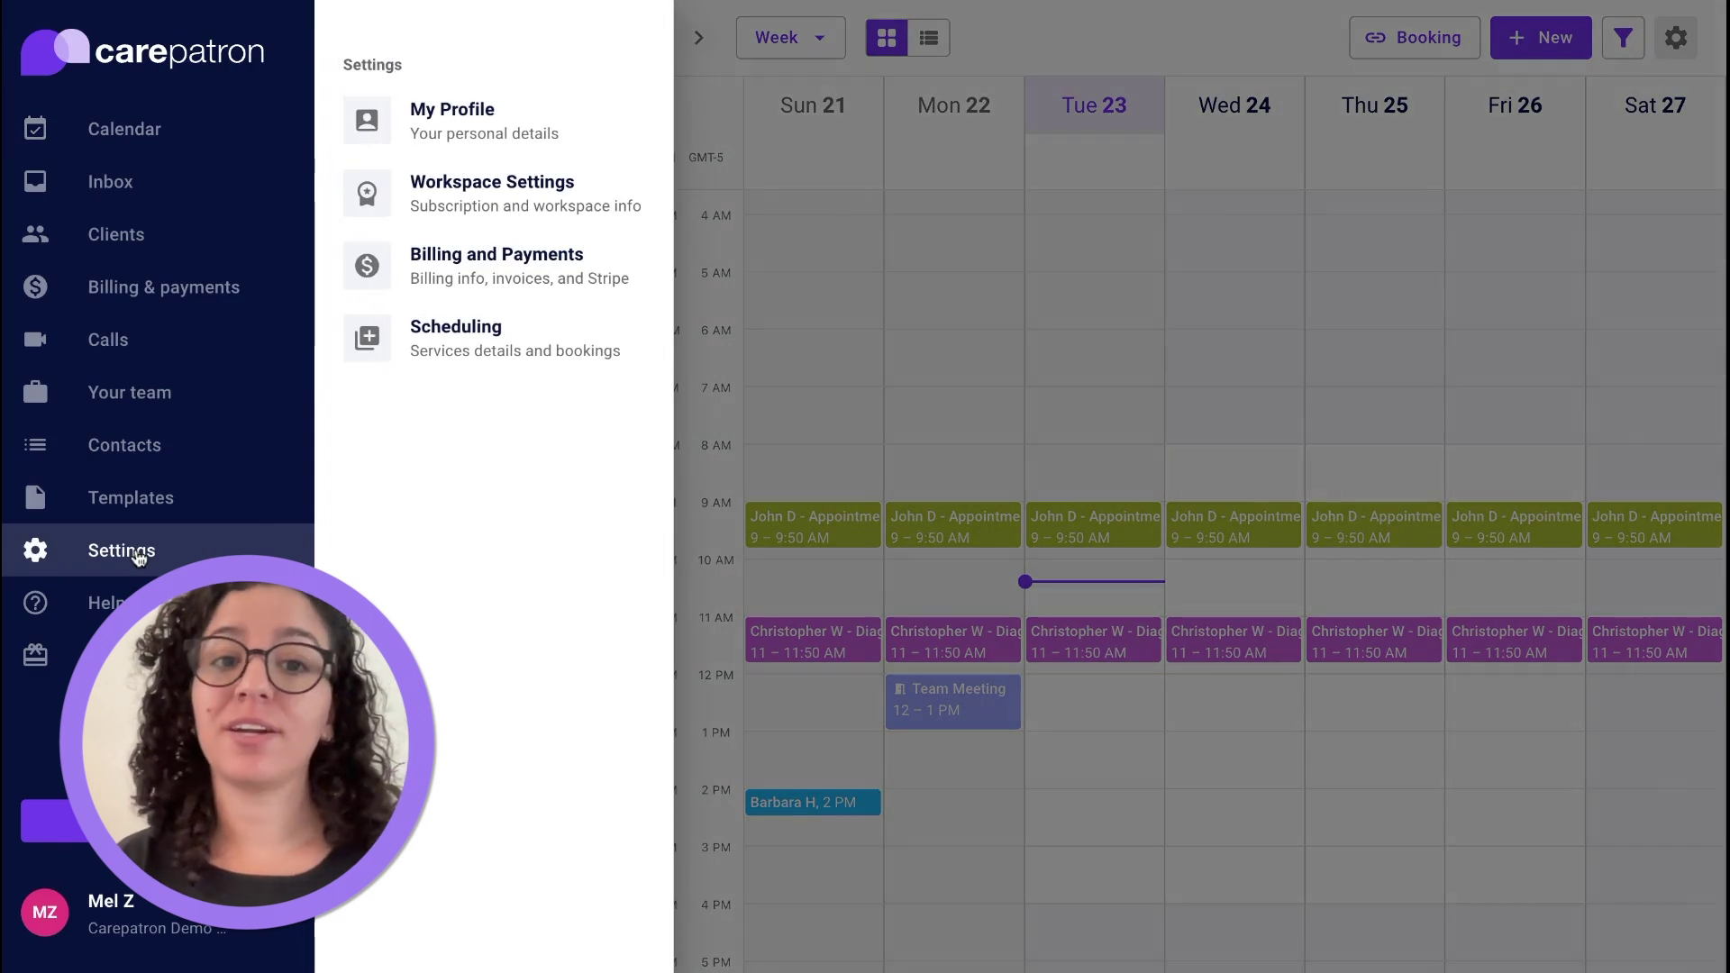
In Scheduling settings, add a Telehealth video call location with display name Videocall.
click(454, 337)
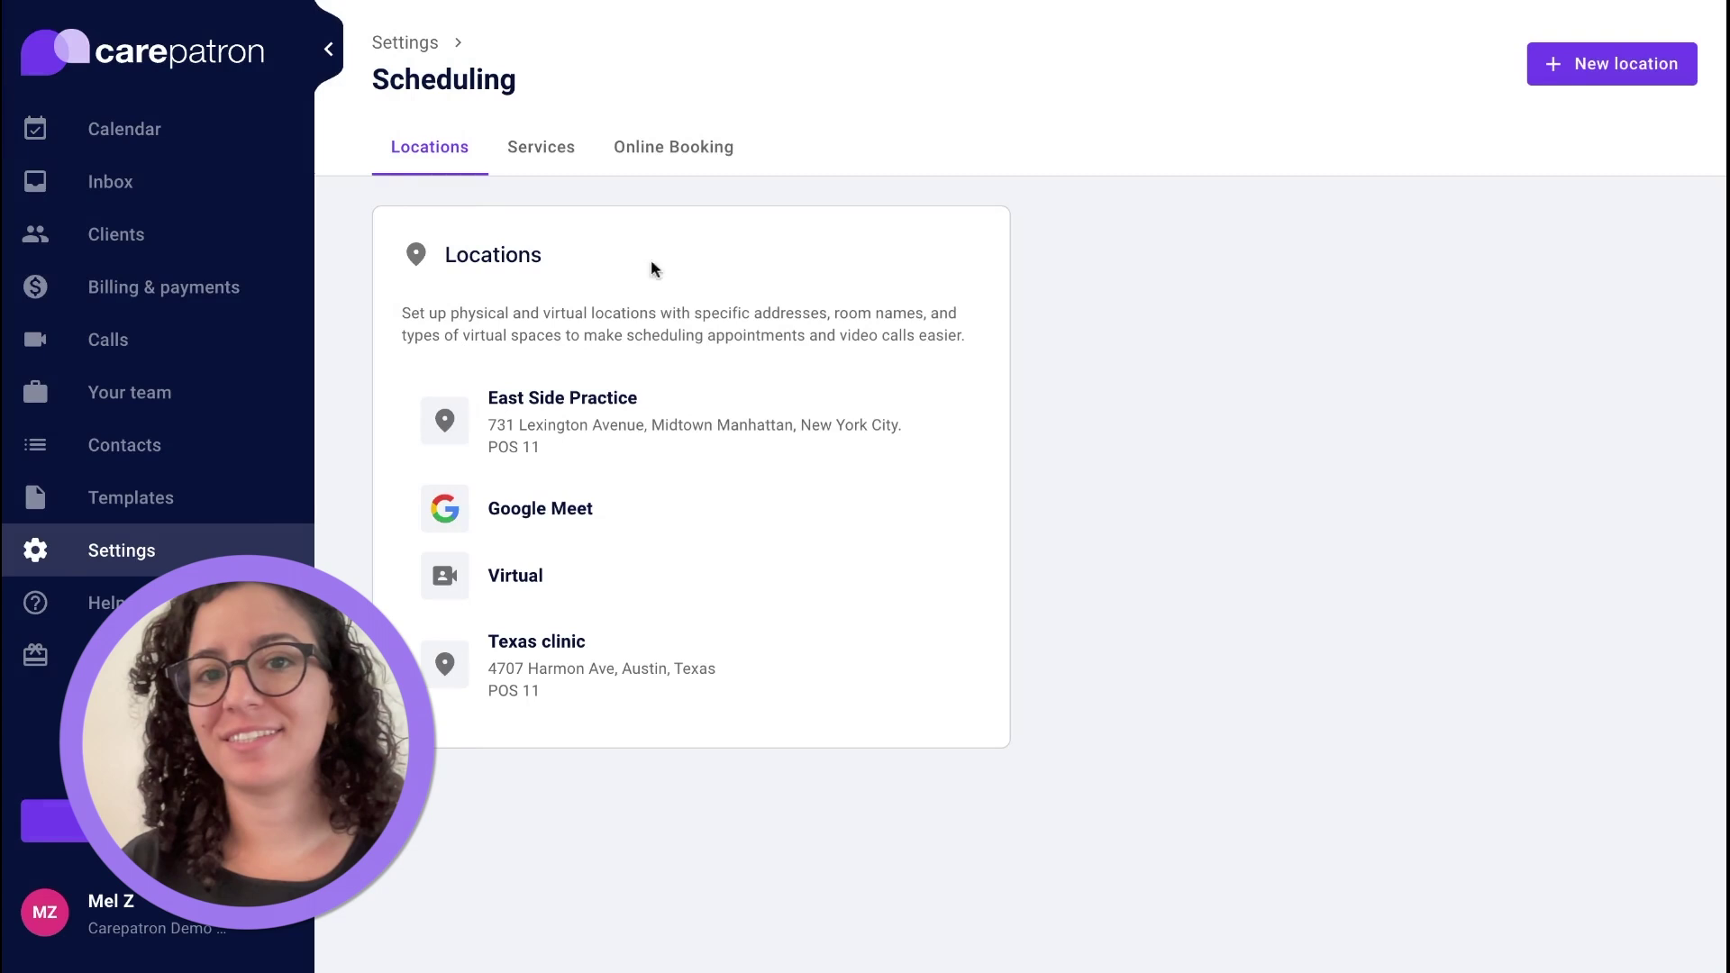
click(1594, 69)
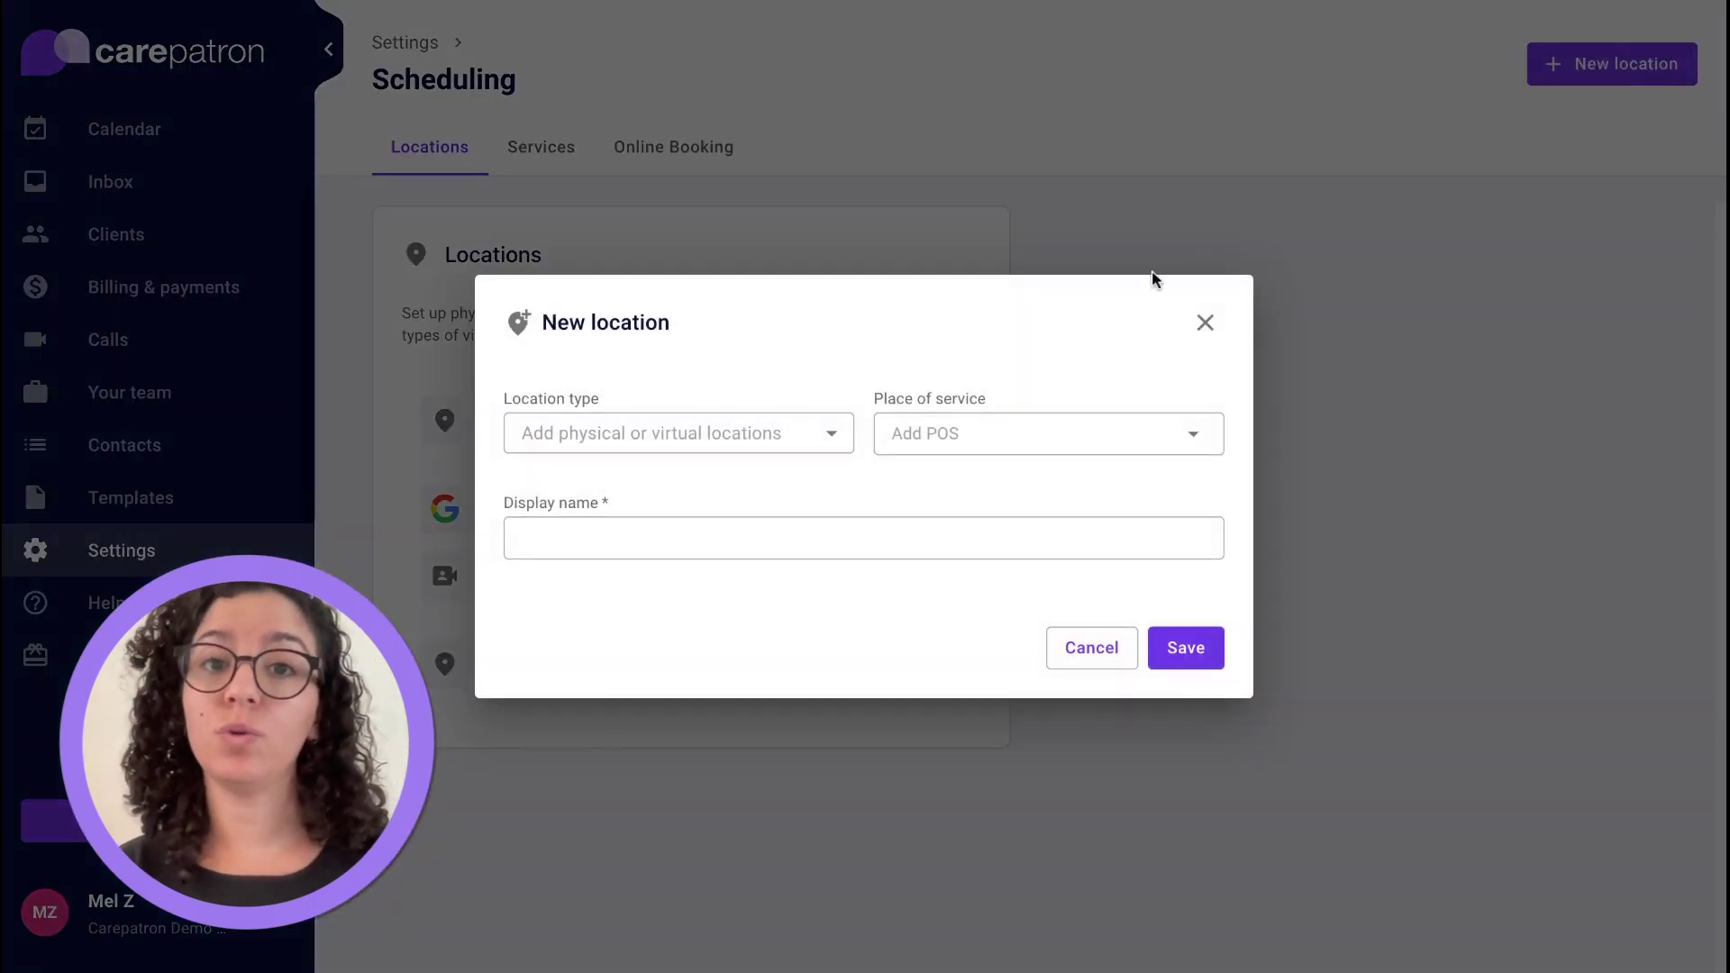
click(723, 431)
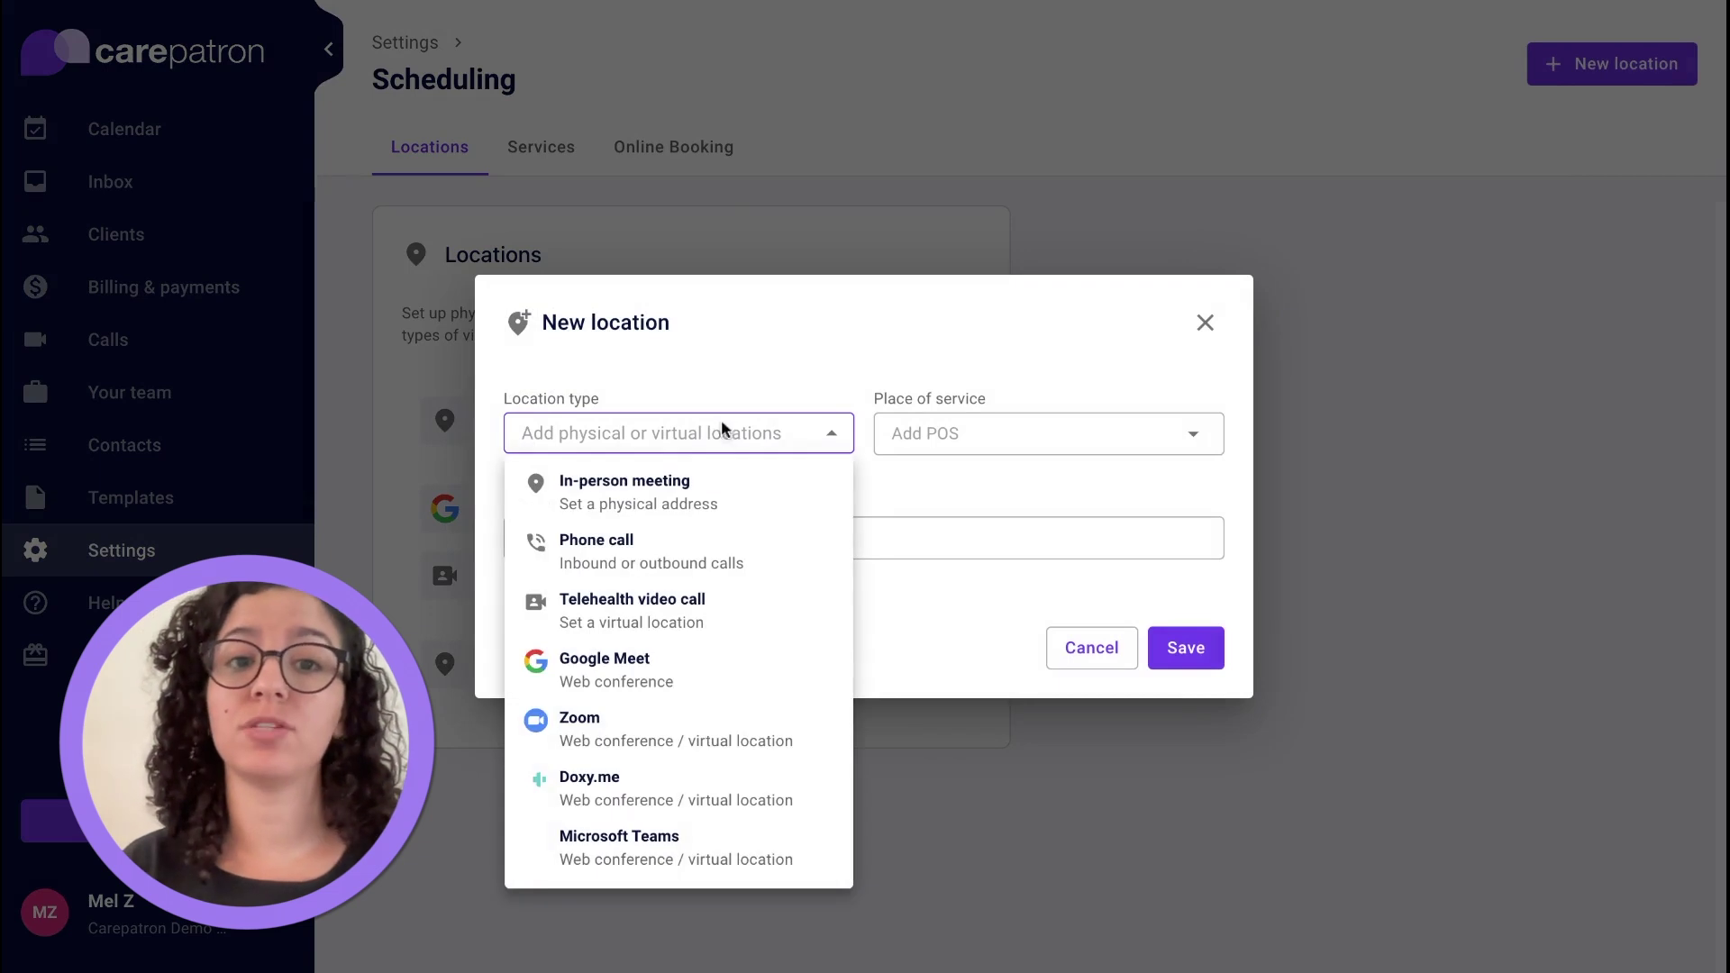
click(691, 605)
click(666, 496)
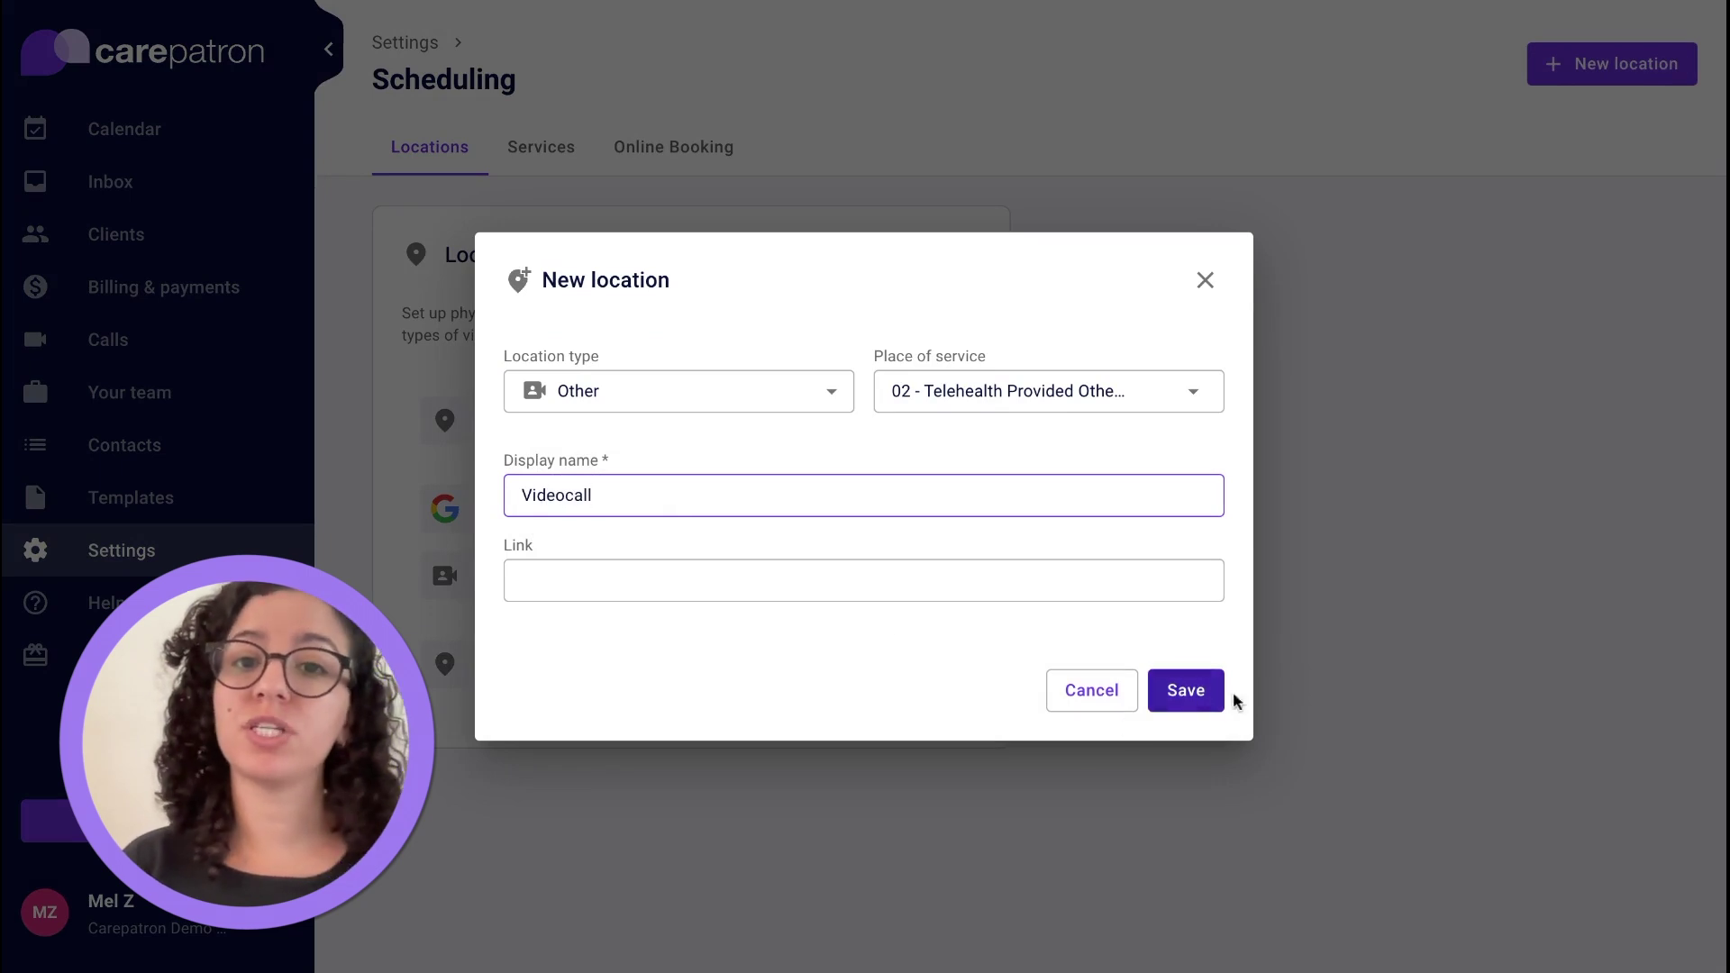
click(1205, 698)
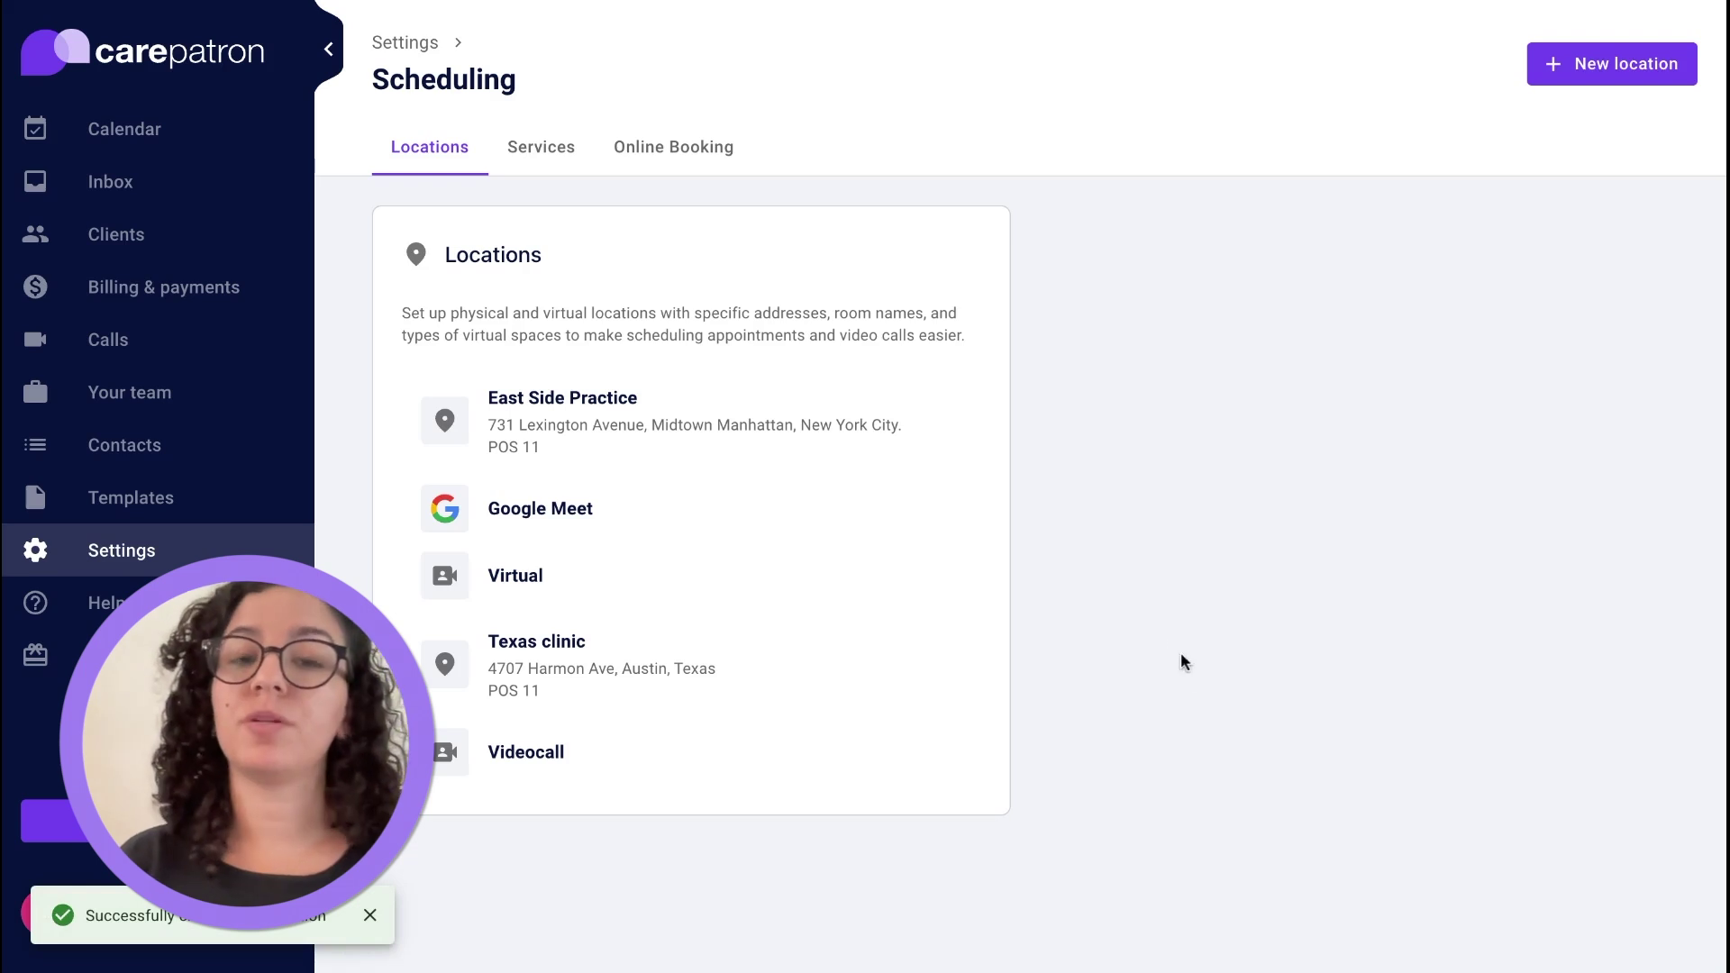
Start a new service named Initial Consultation, keeping all team members assigned.
click(551, 165)
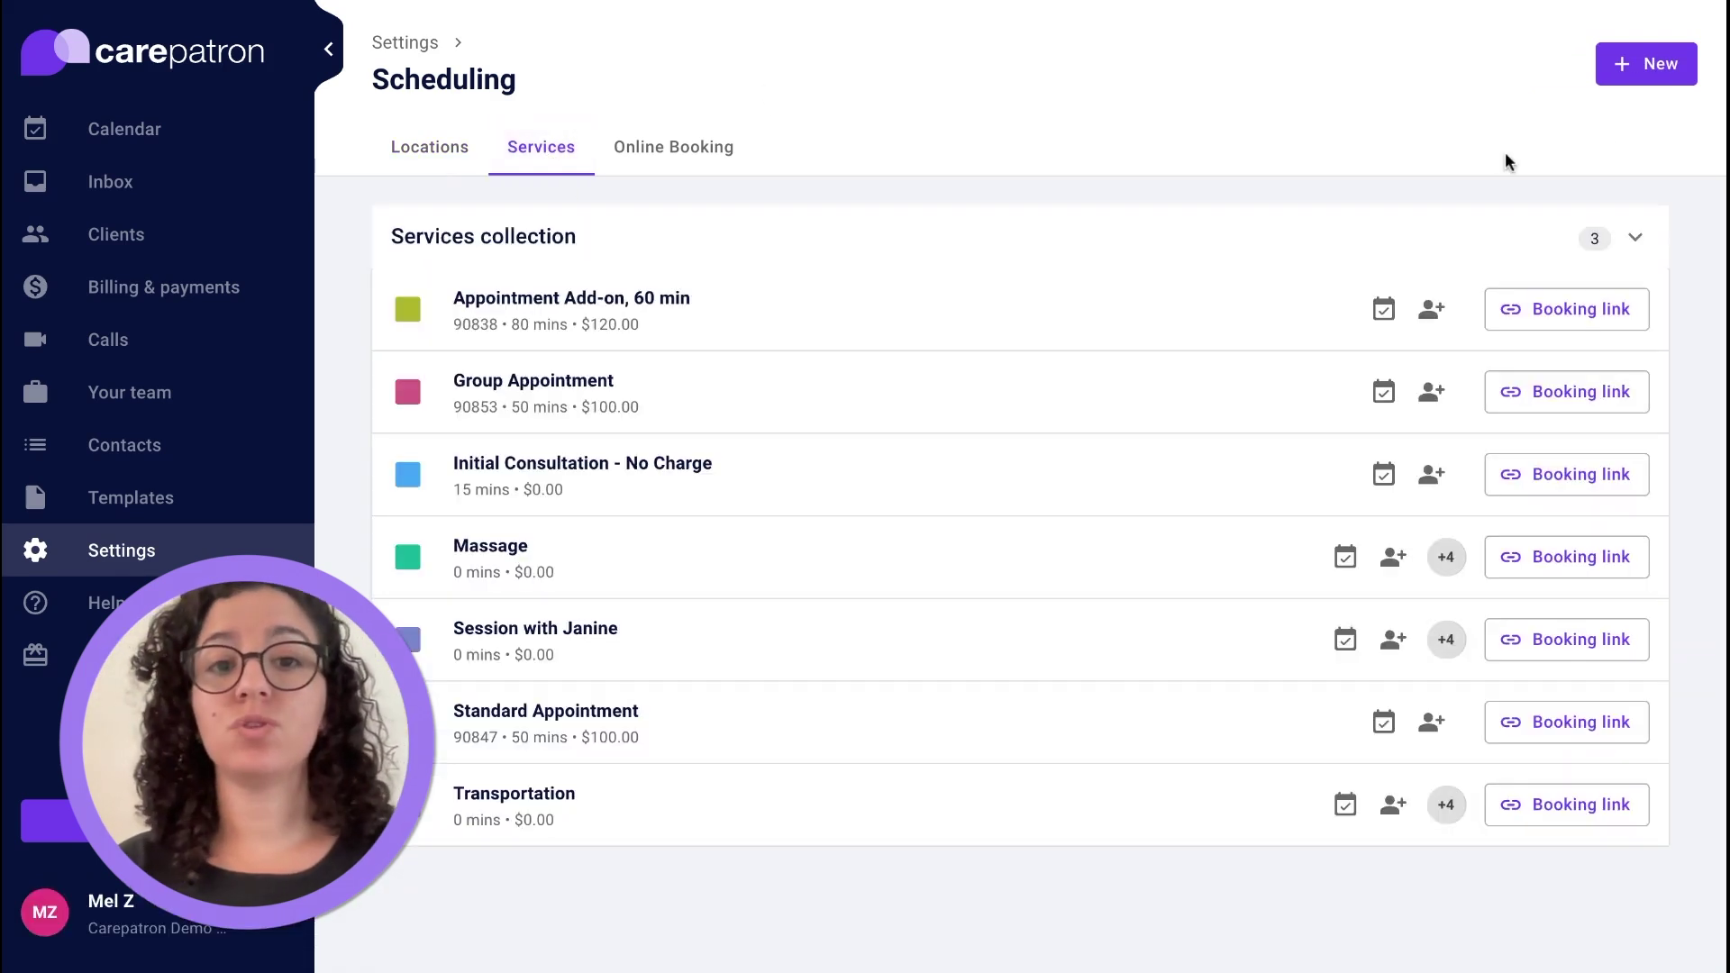
click(1650, 79)
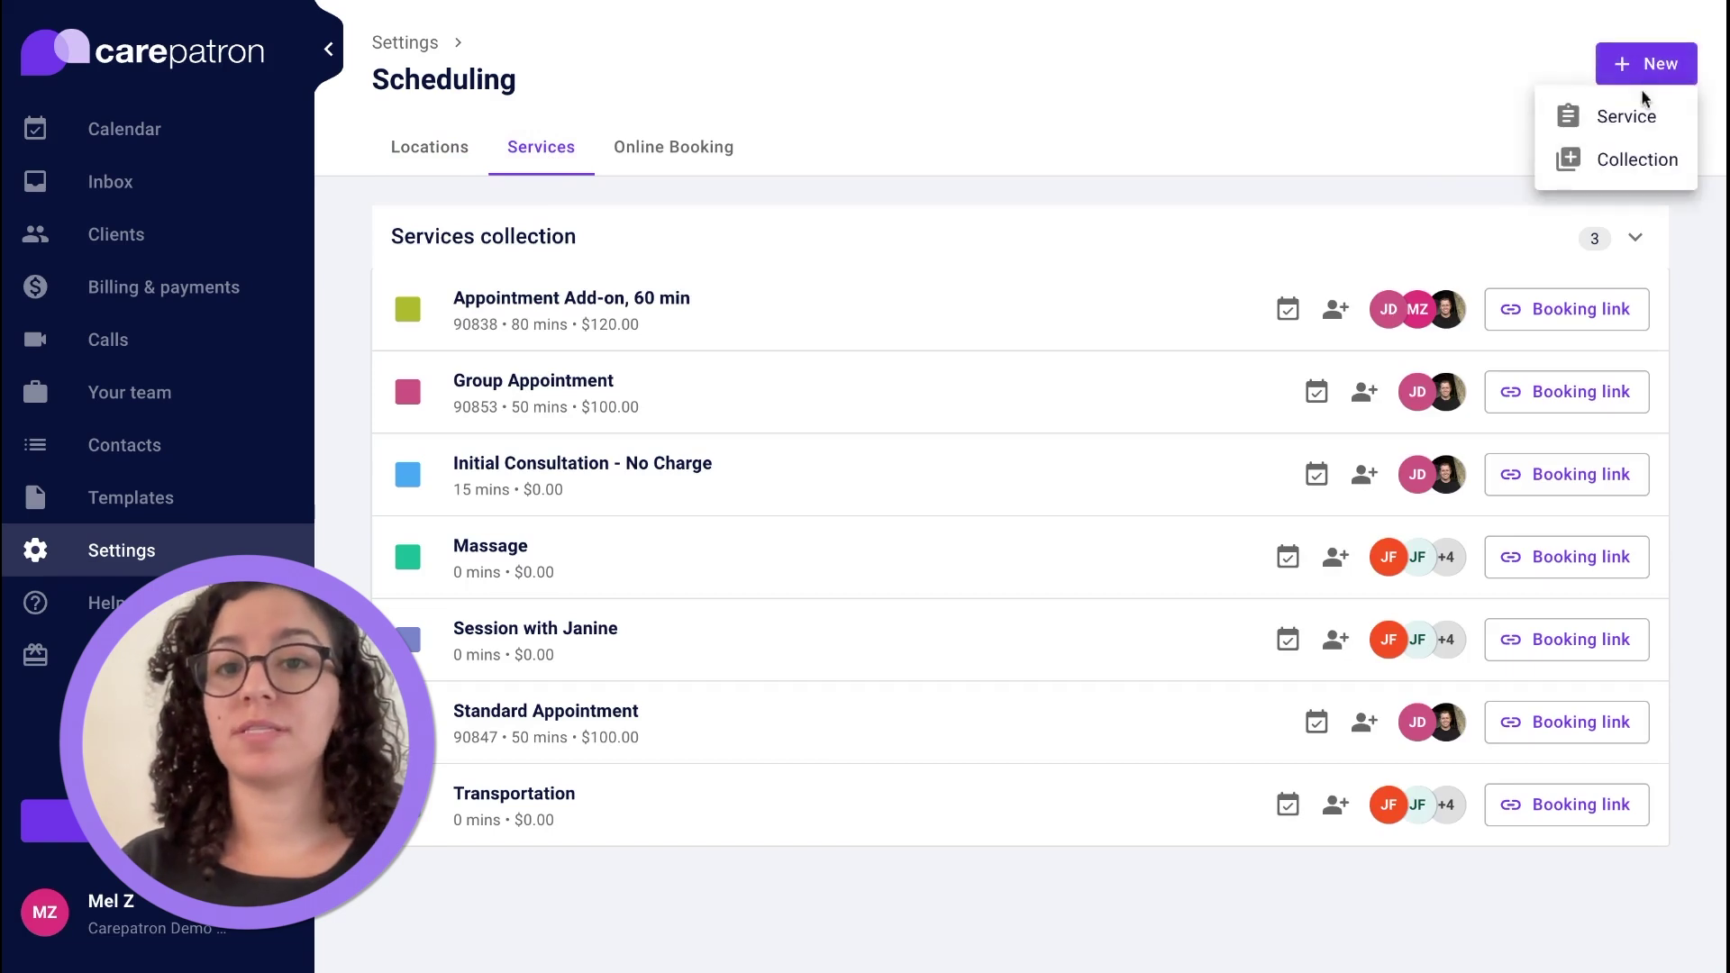
click(1639, 116)
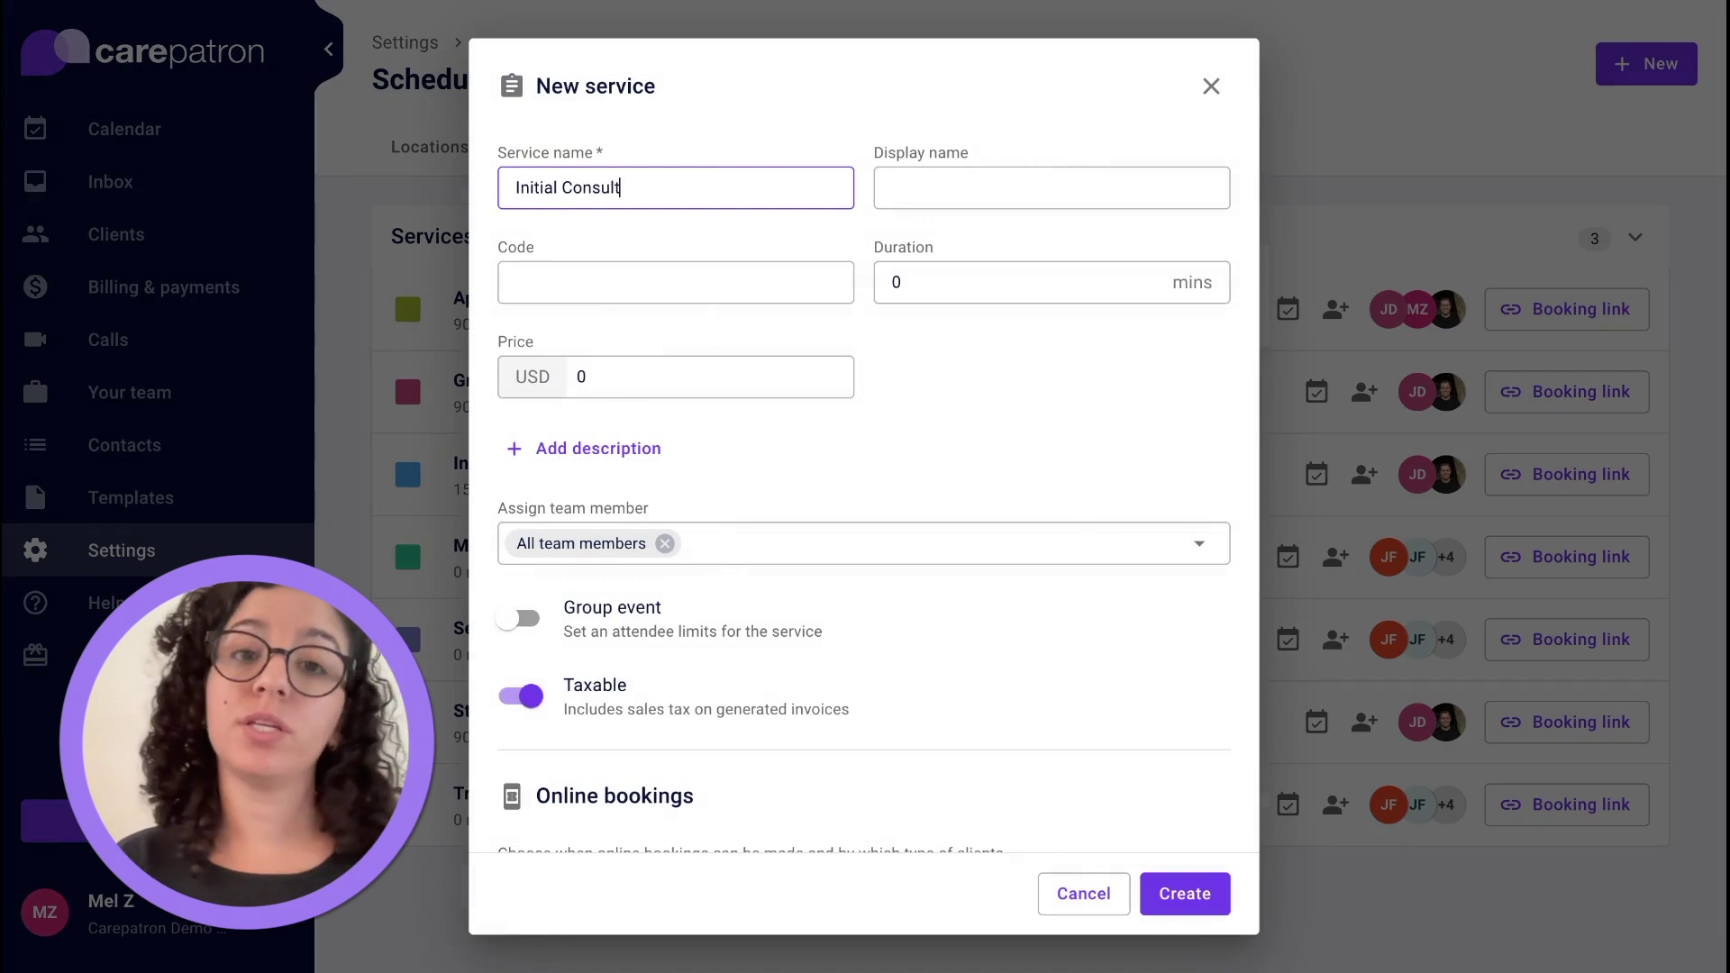
click(975, 289)
click(673, 380)
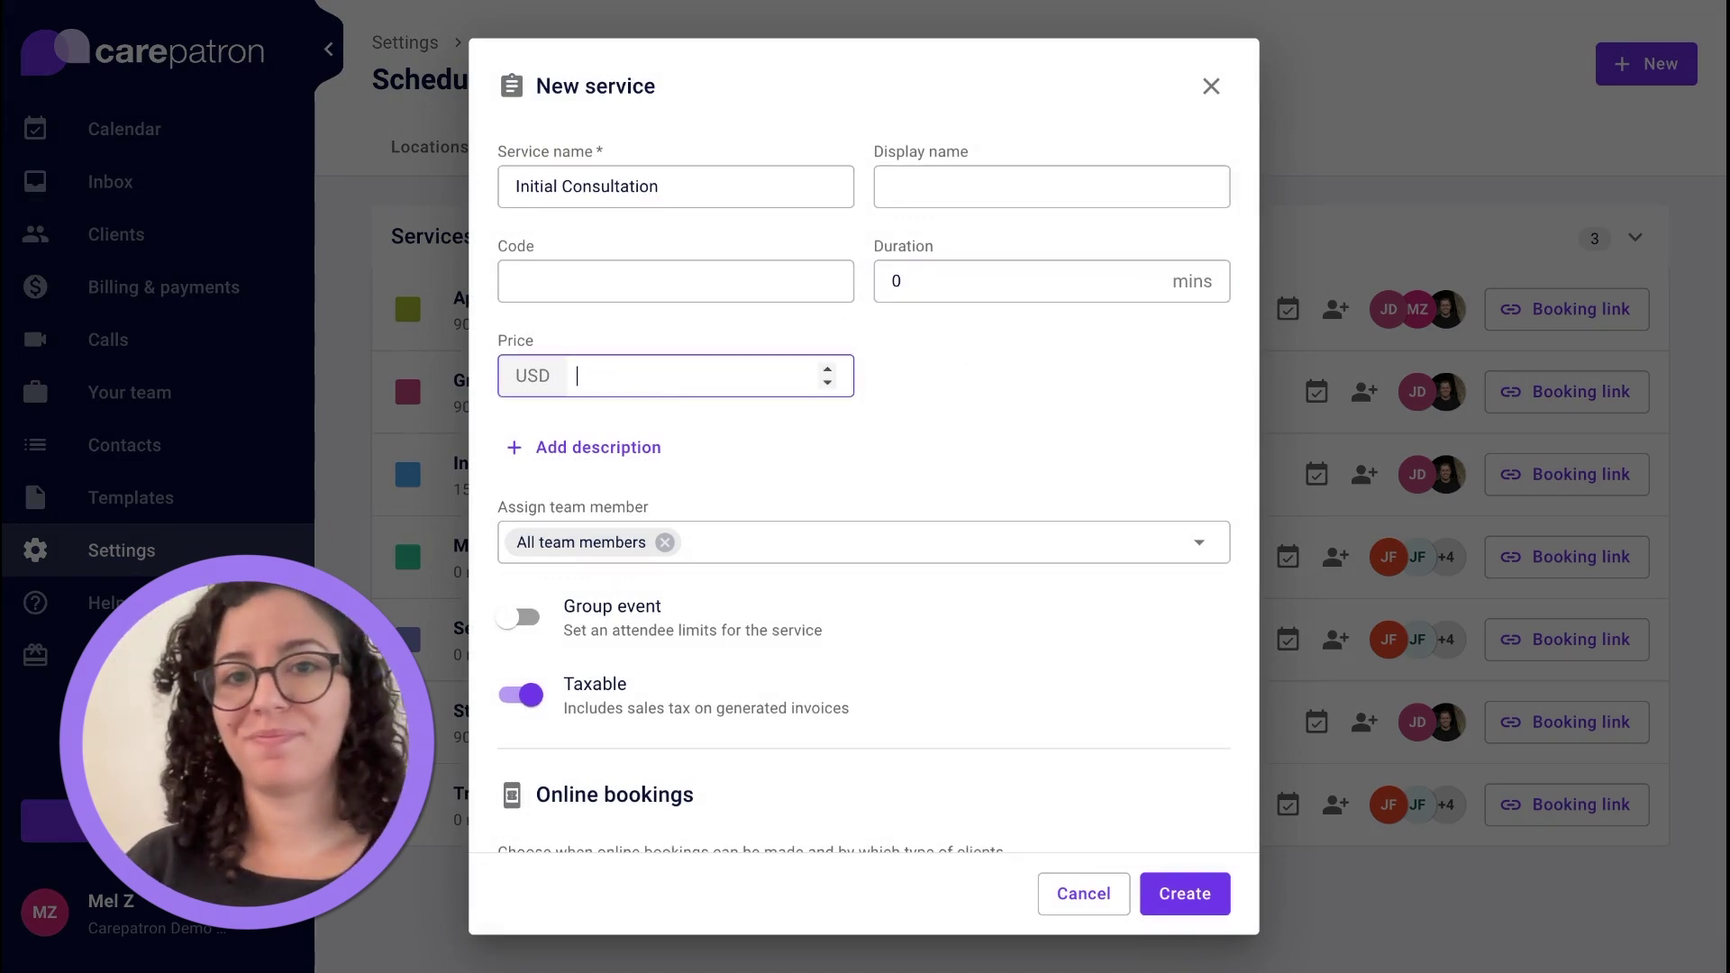
scroll(882, 451, down, 2)
click(722, 338)
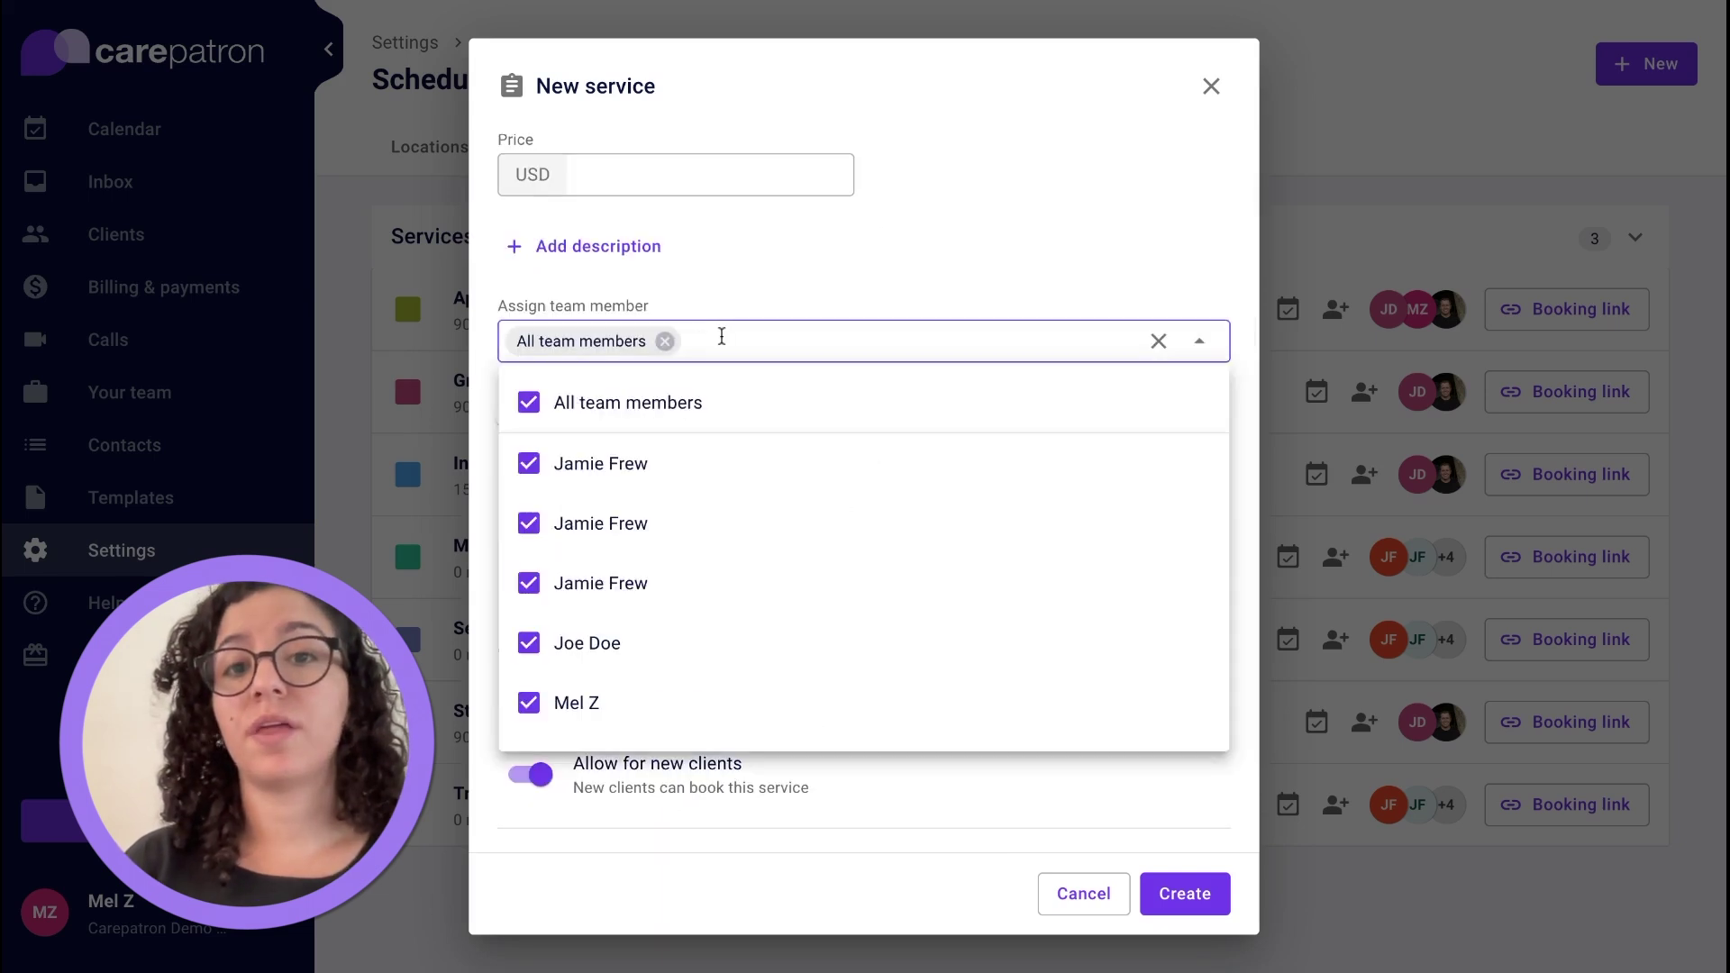
click(667, 402)
click(668, 401)
click(876, 290)
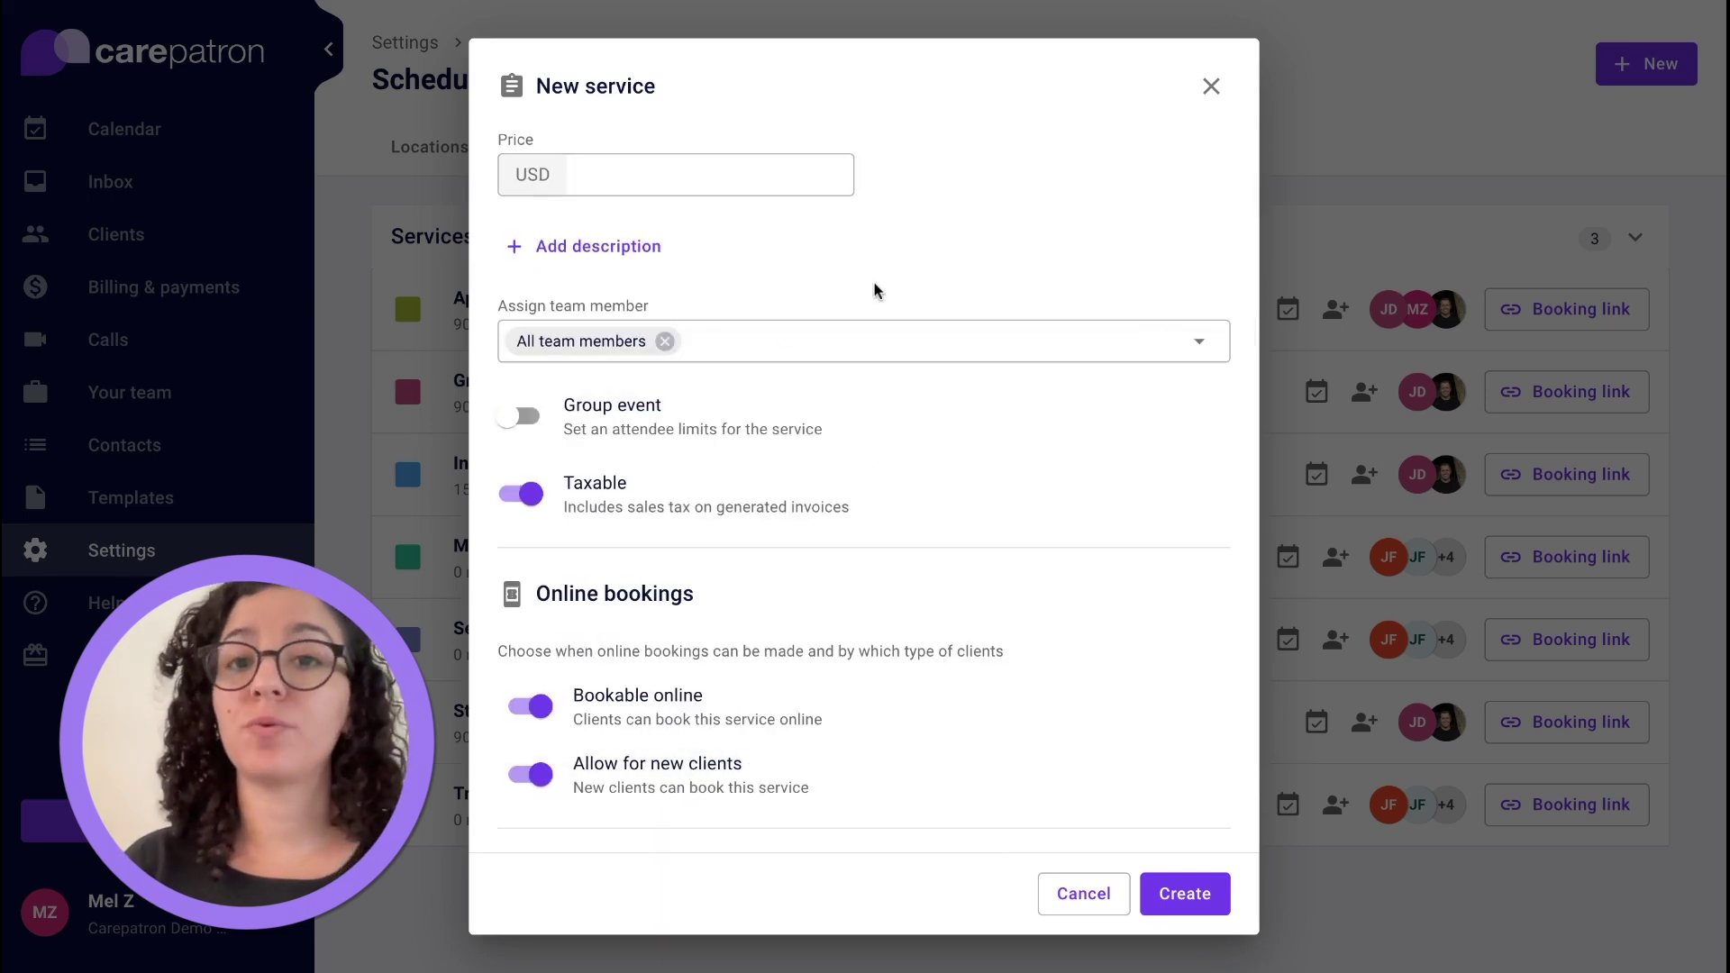
Make it a 5-attendee group event, existing clients only, at Video call, and create it.
click(529, 422)
click(626, 502)
click(1036, 509)
scroll(1036, 509, down, 3)
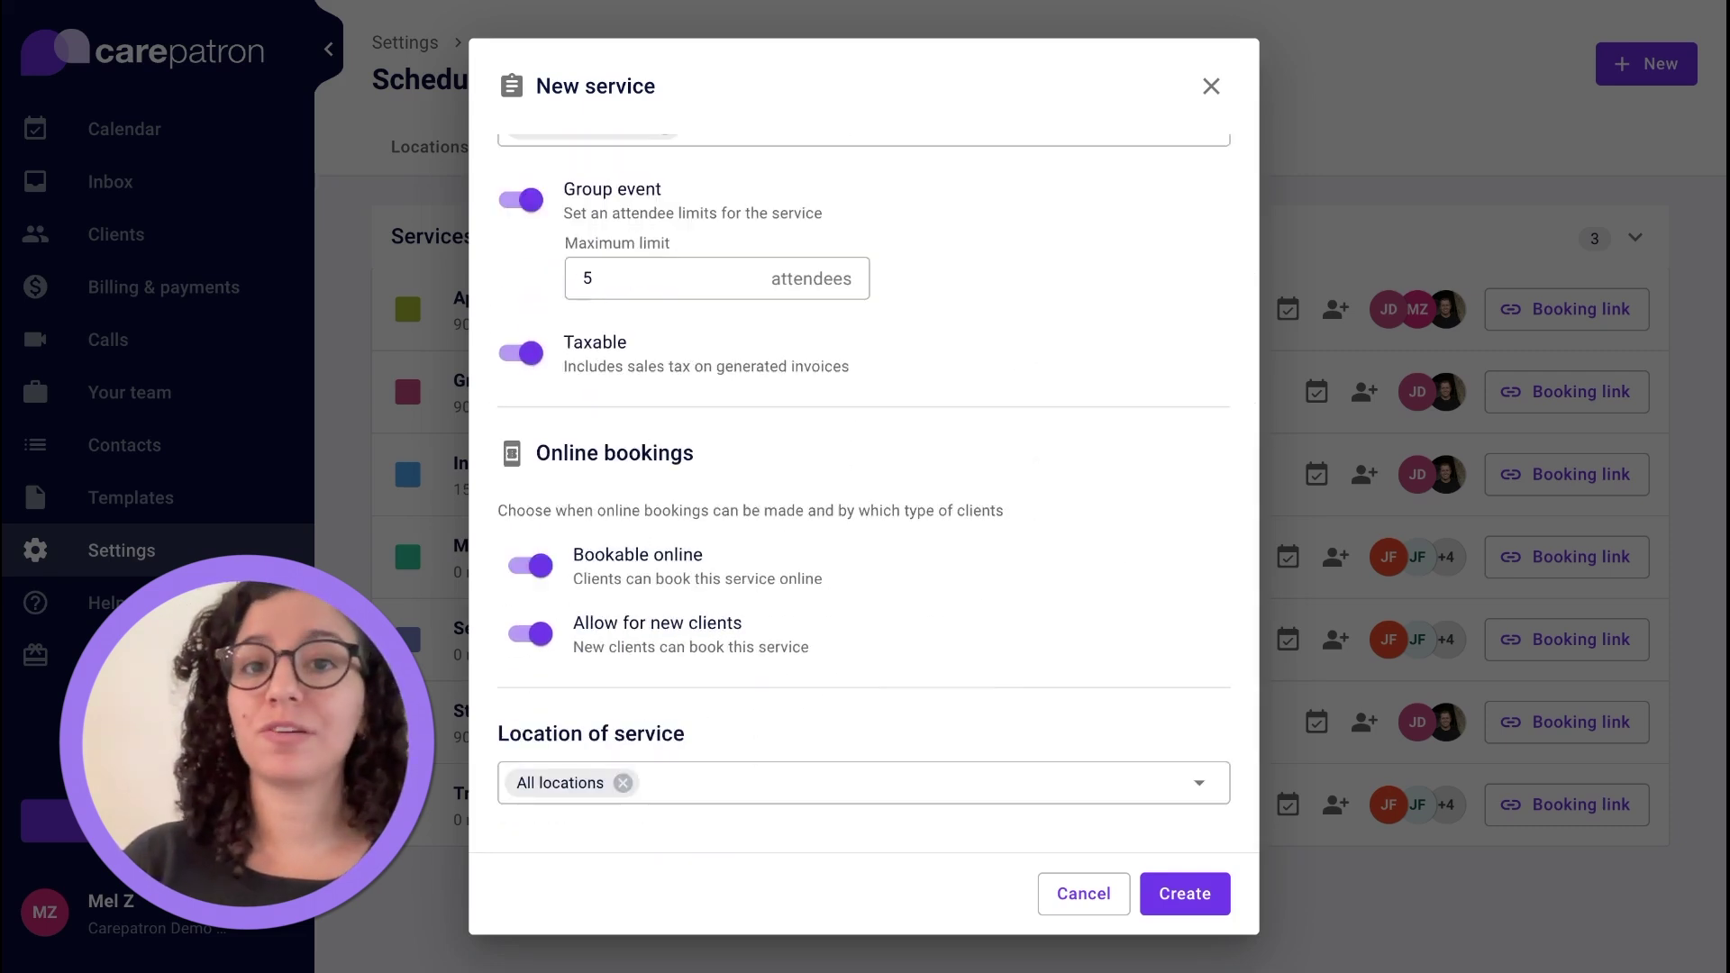
click(529, 636)
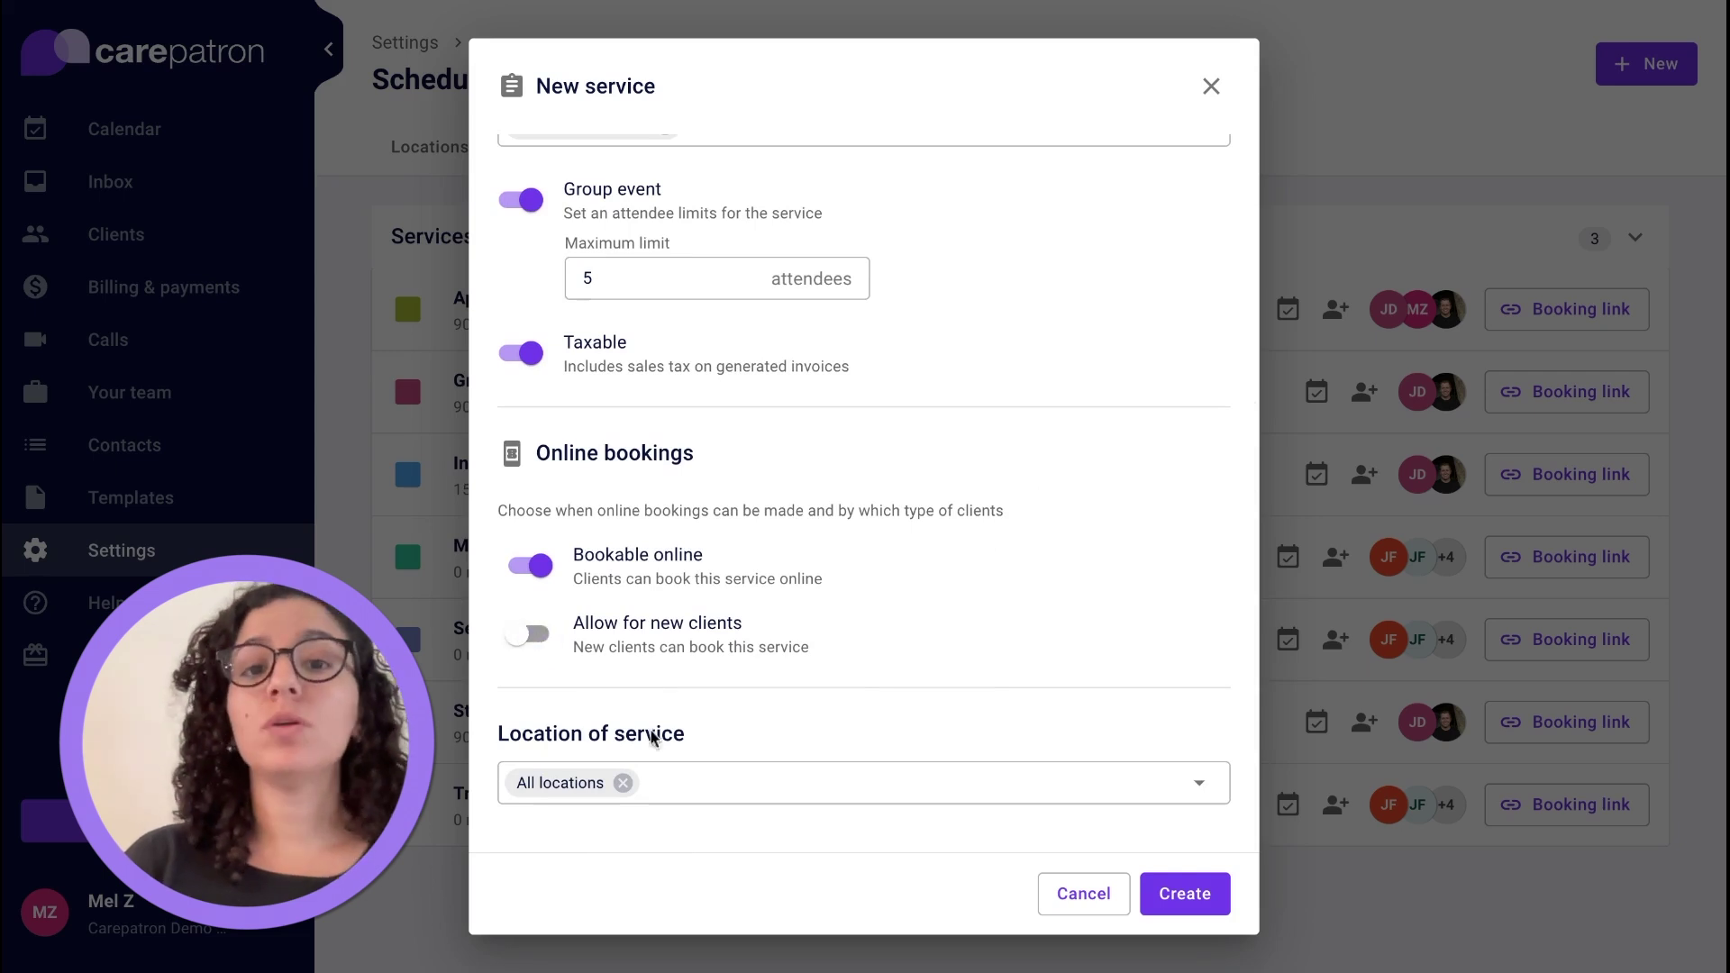
click(623, 783)
click(625, 797)
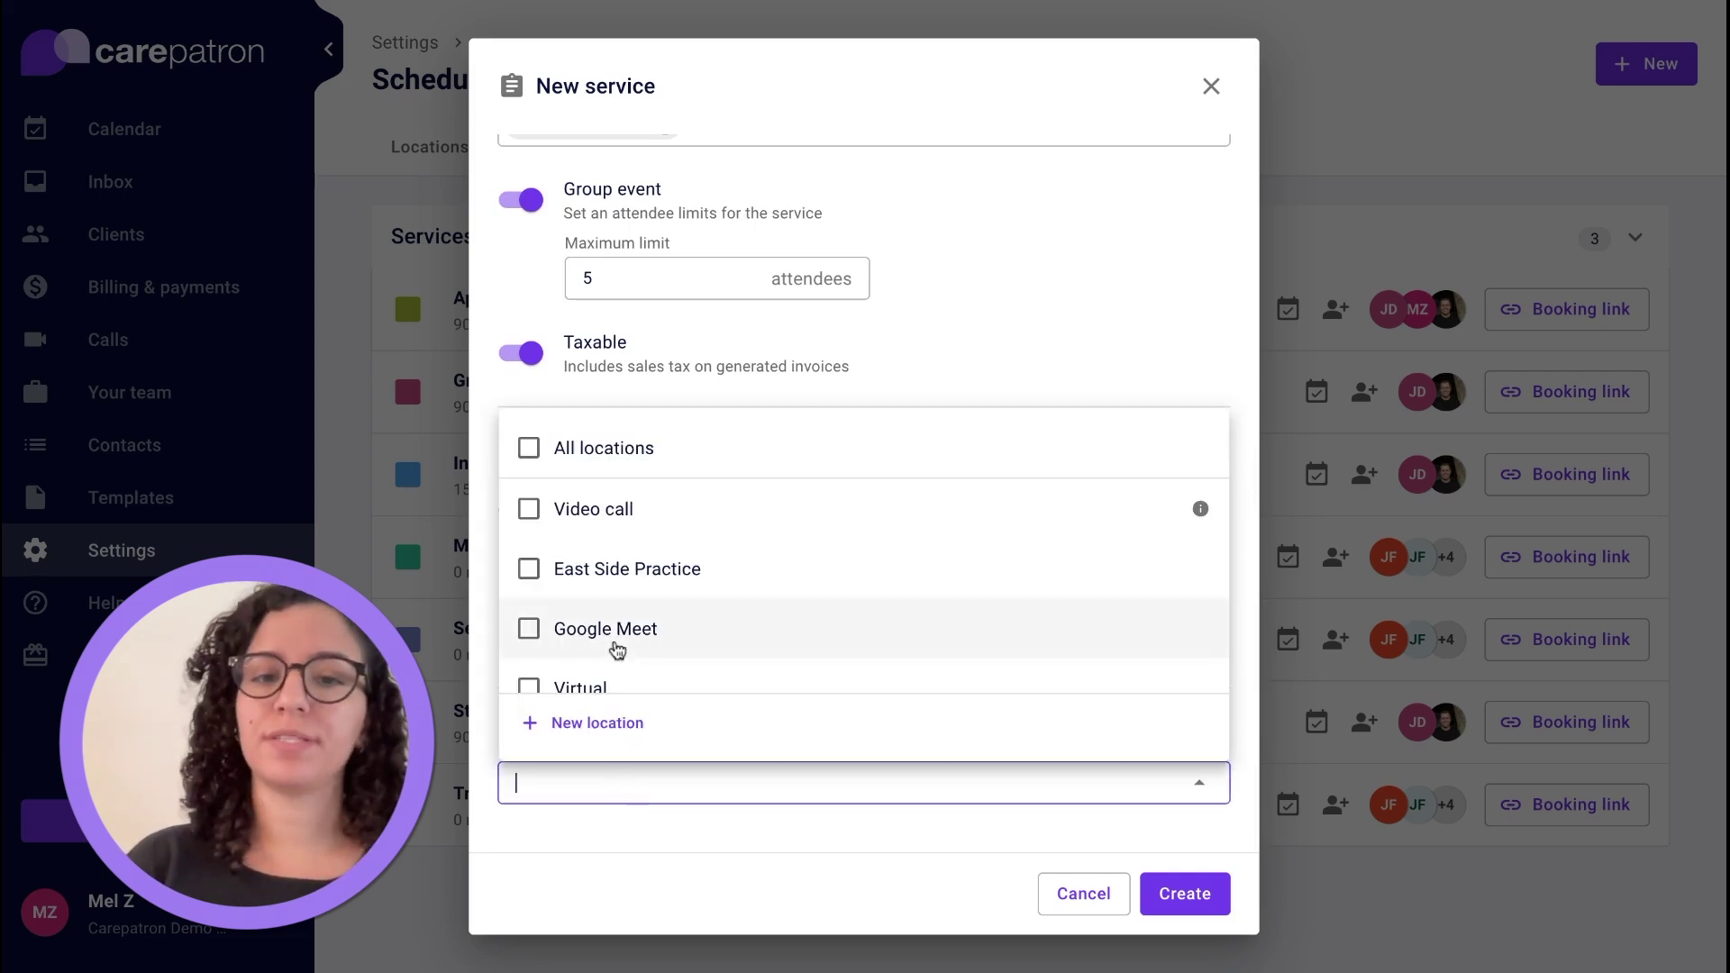
click(649, 534)
click(982, 352)
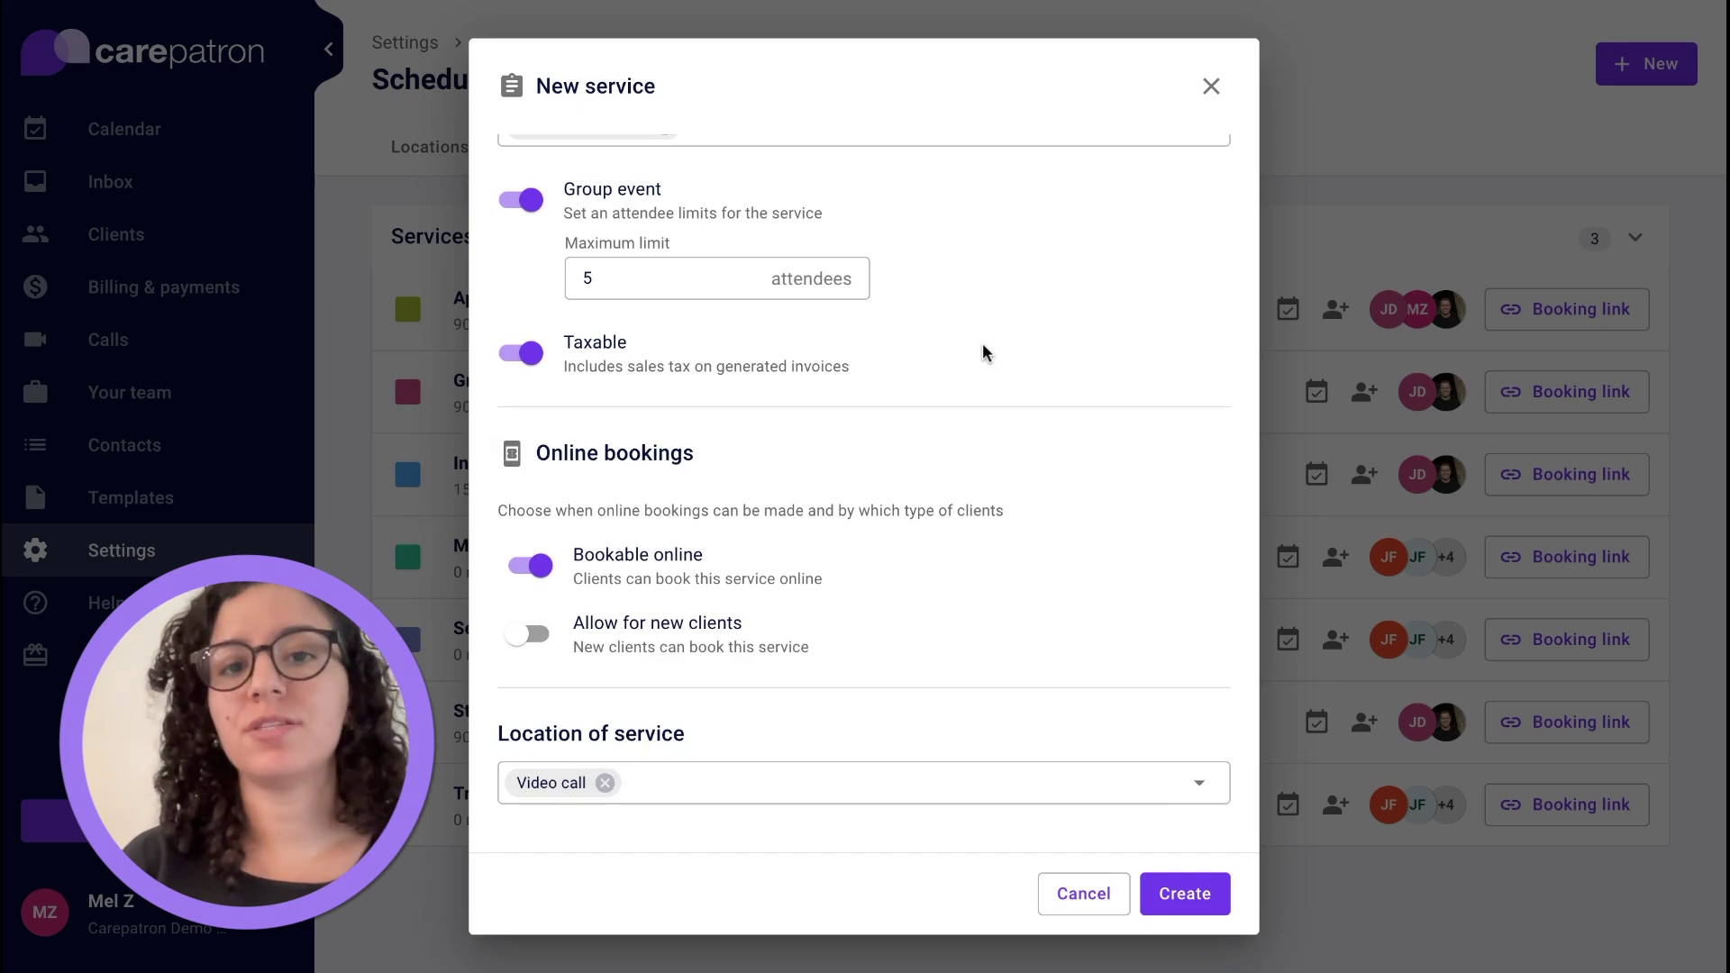
click(1181, 897)
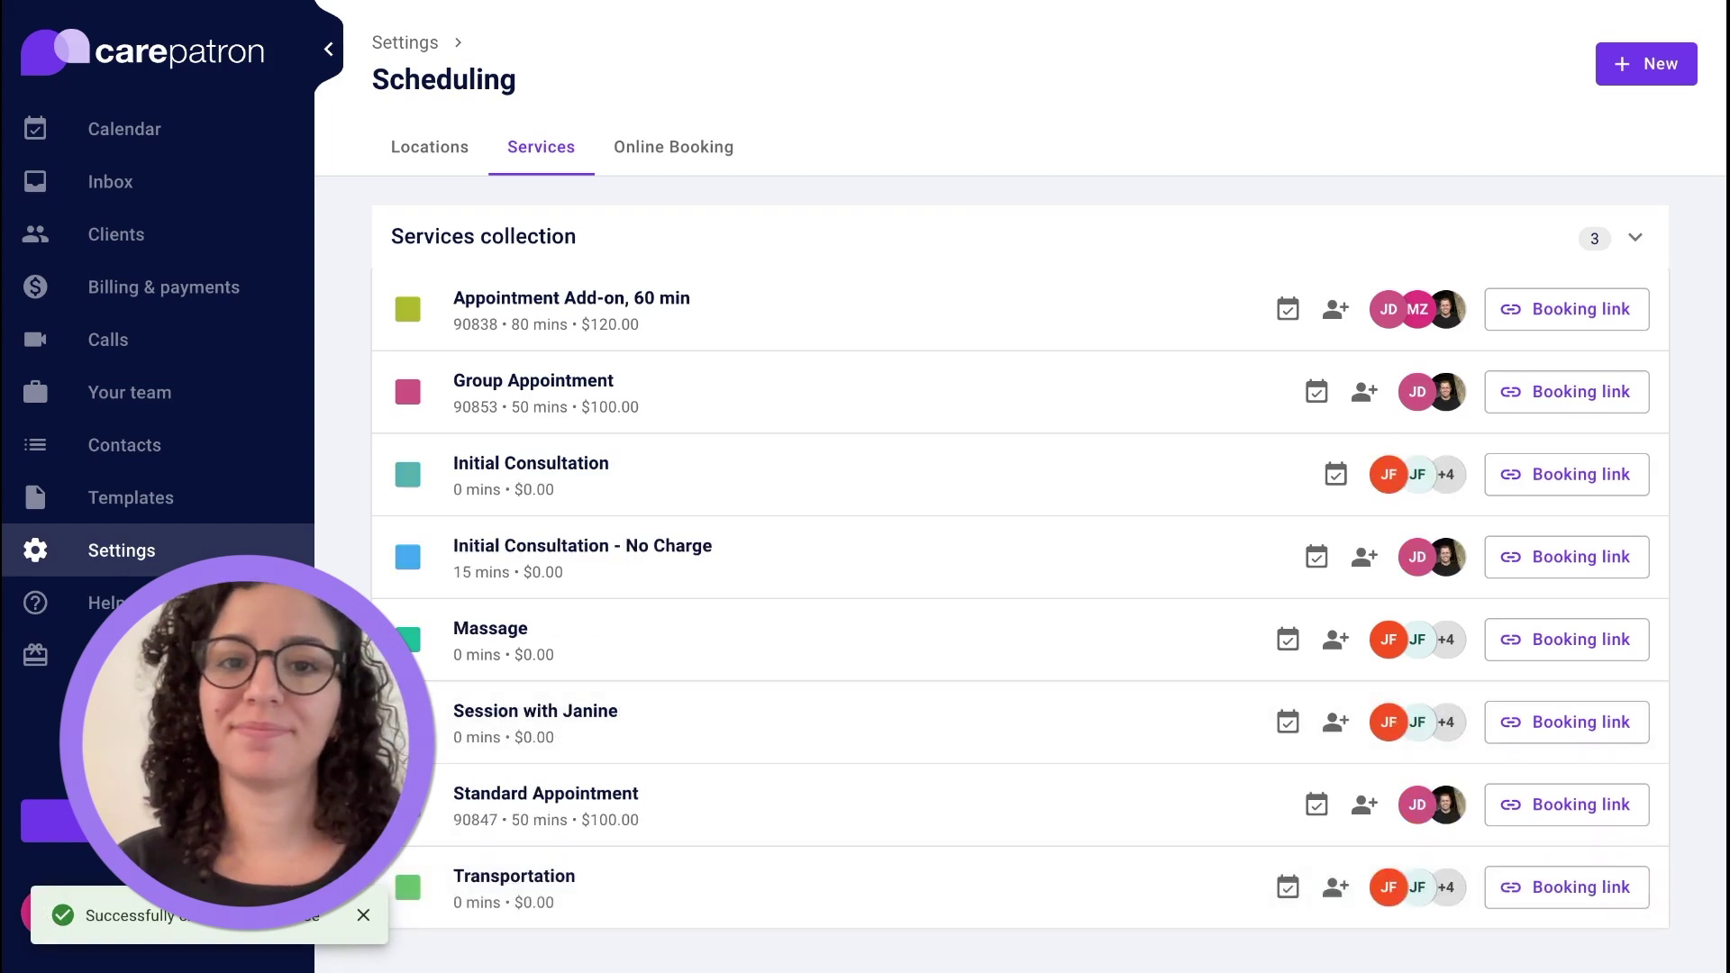
Change the billing currency from USD to UYU and save.
click(131, 570)
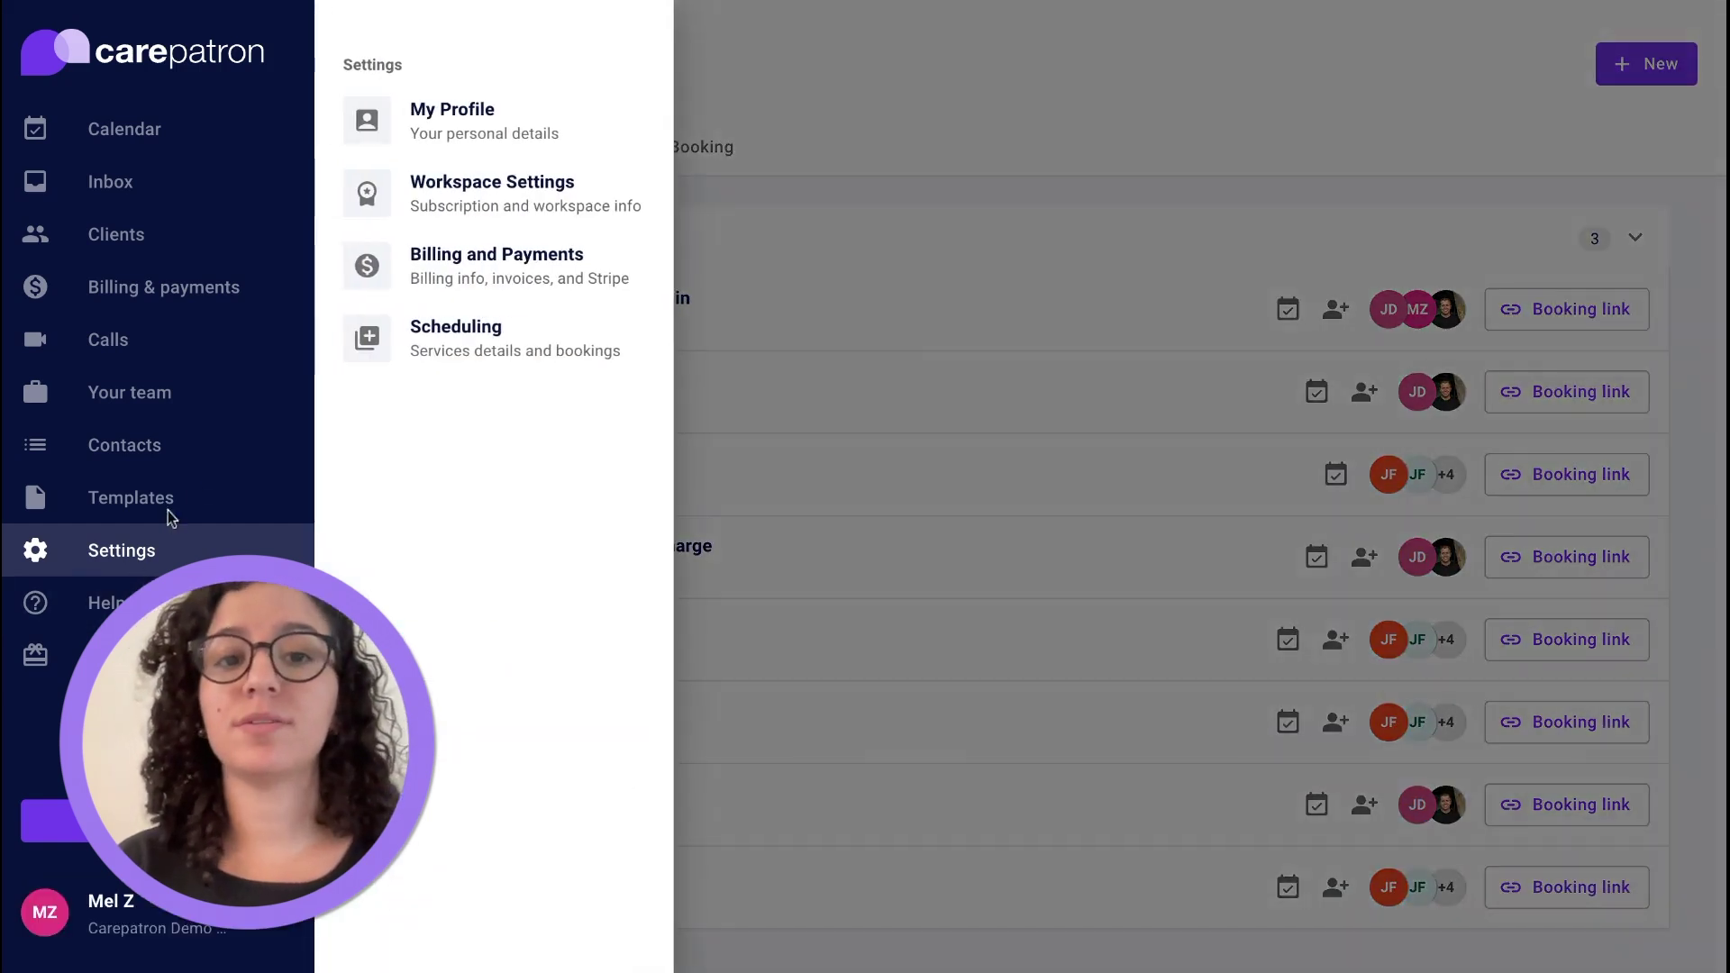
click(467, 283)
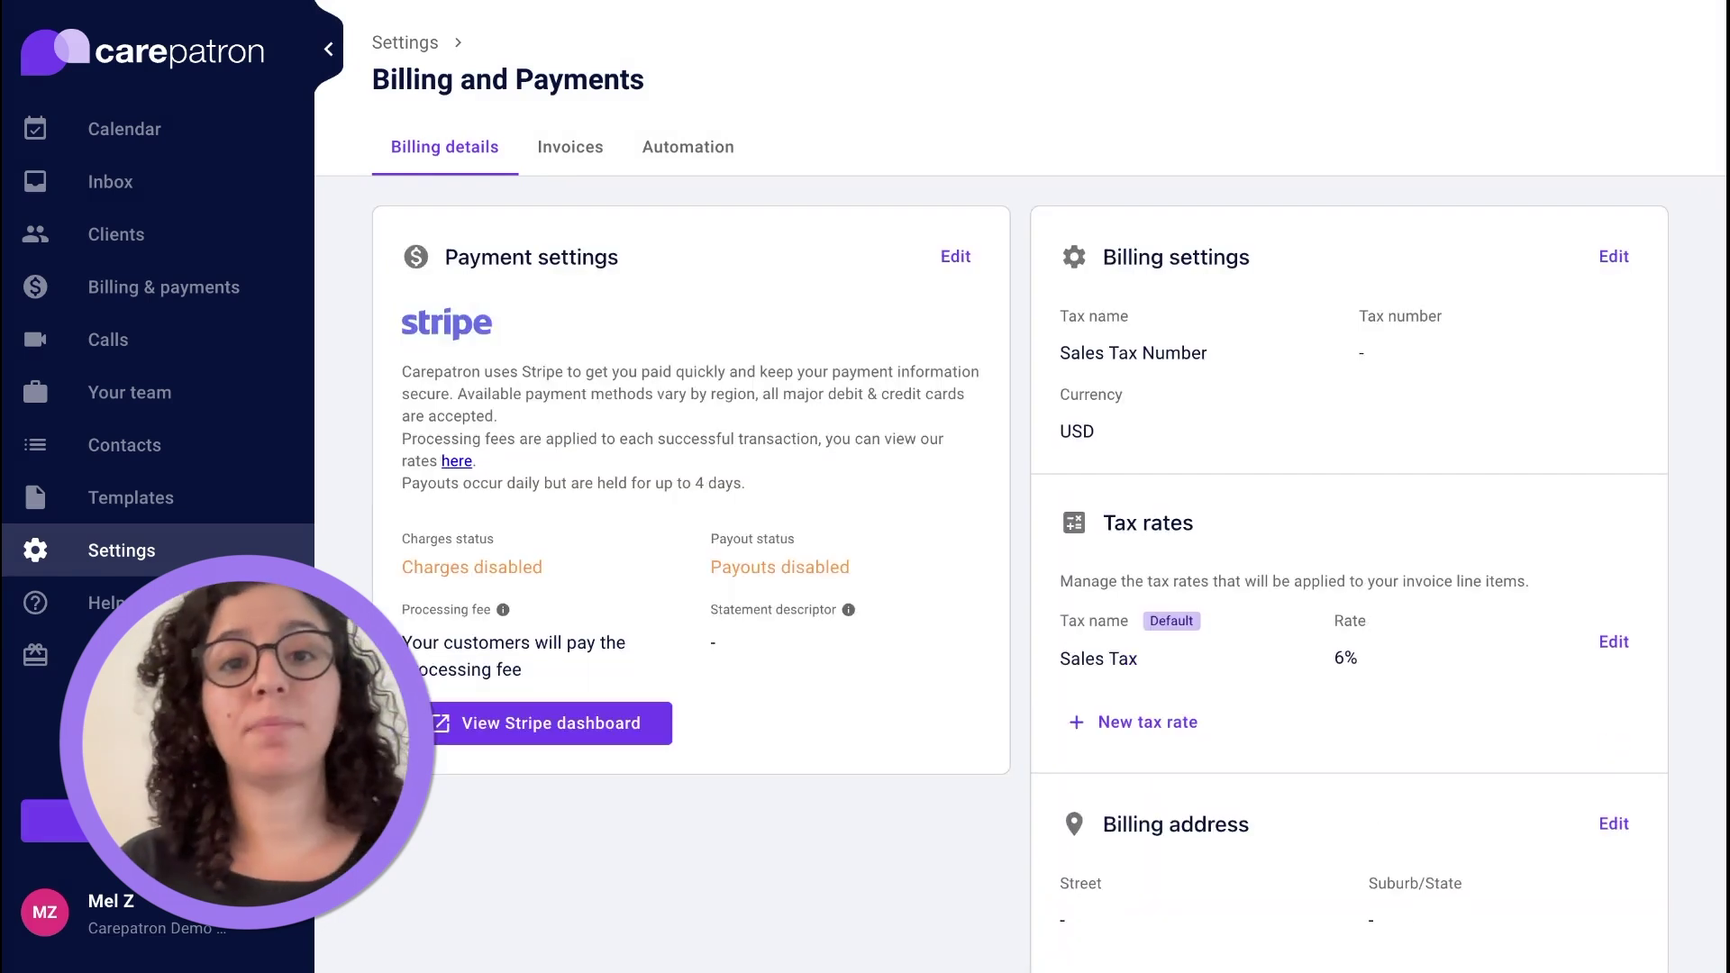
click(1609, 259)
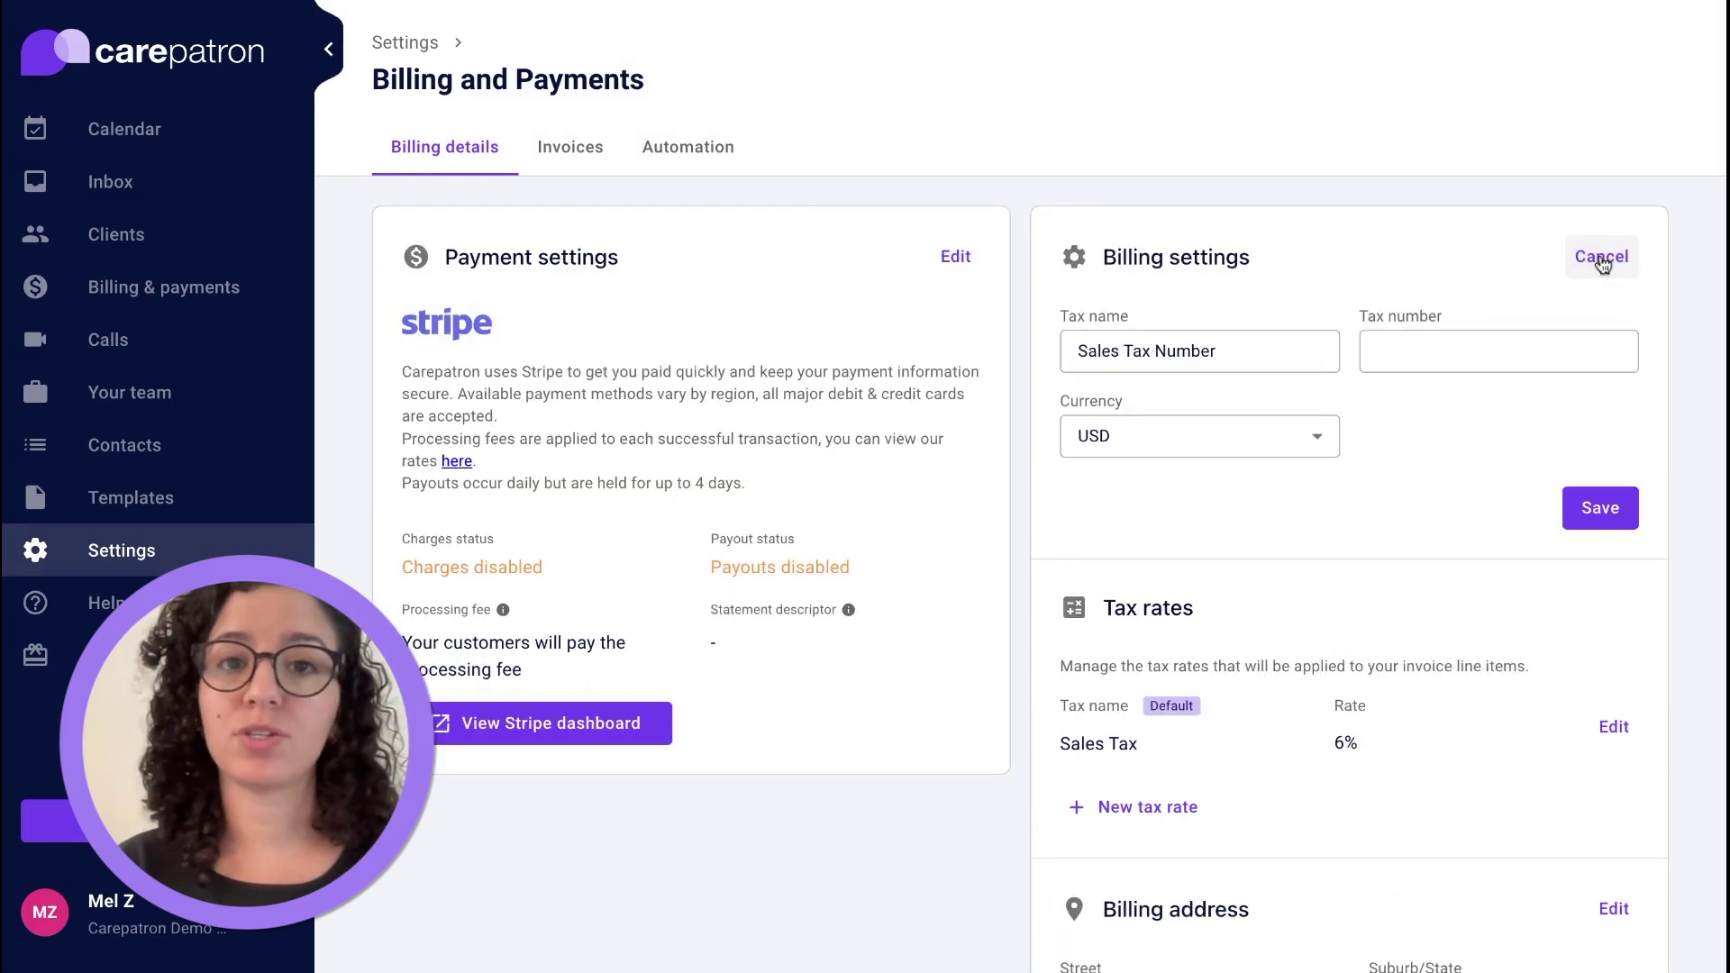
click(1228, 452)
click(1145, 535)
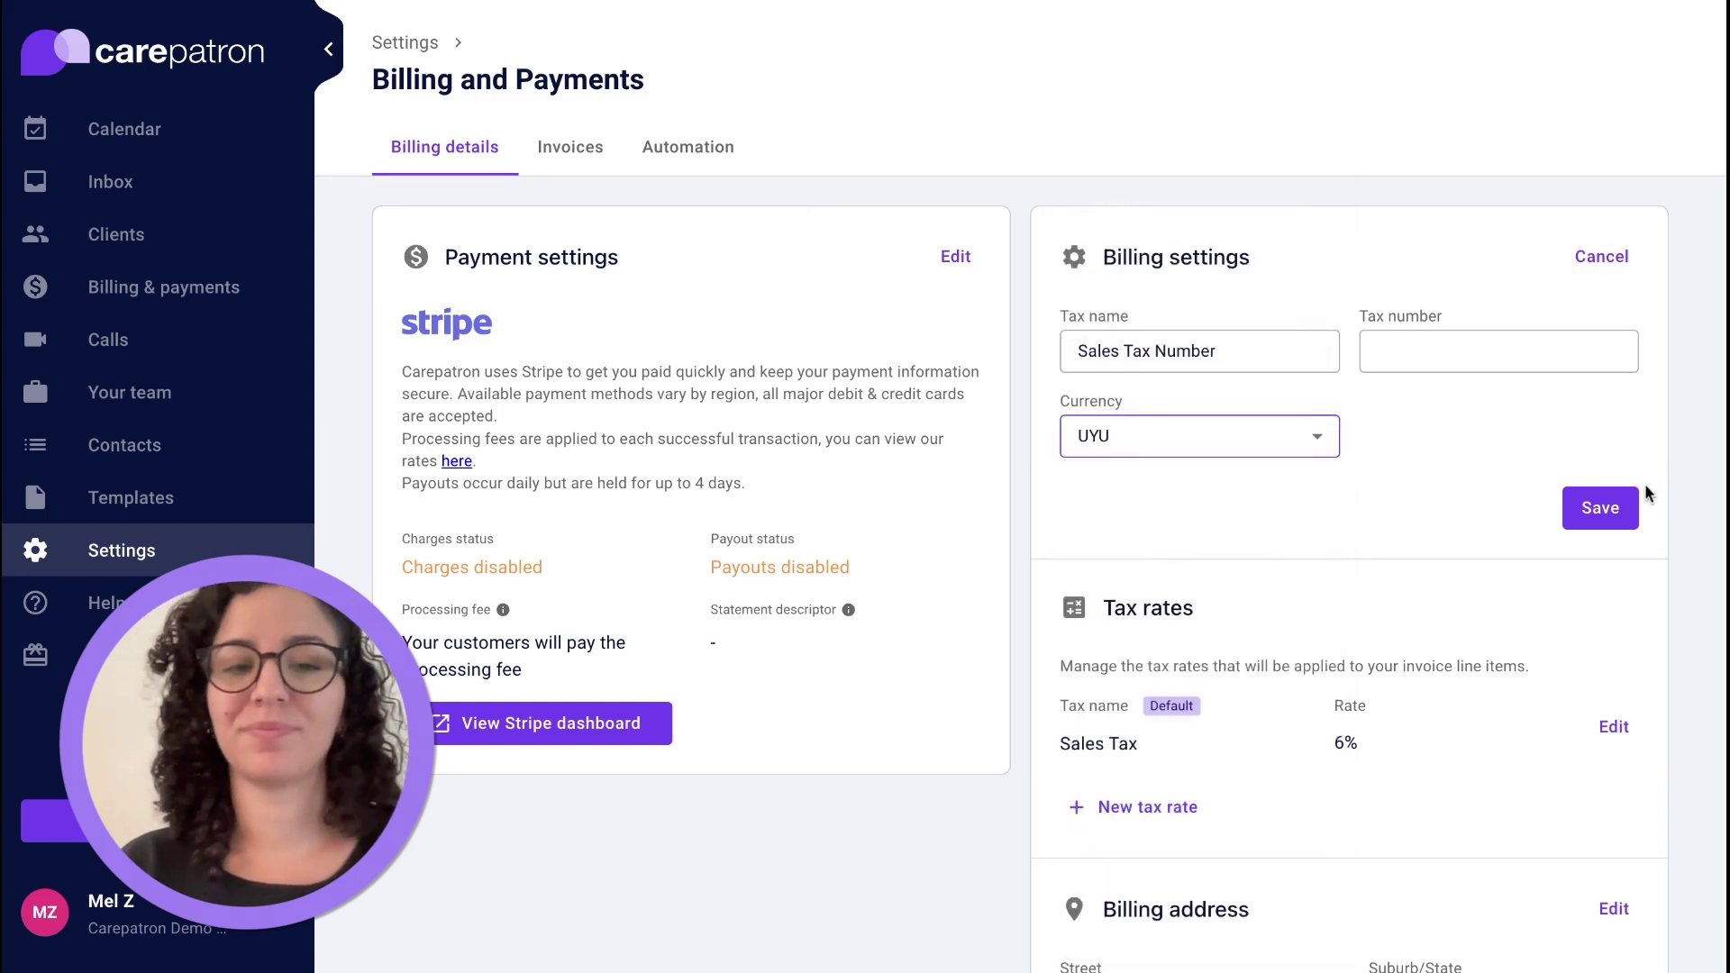
click(1626, 498)
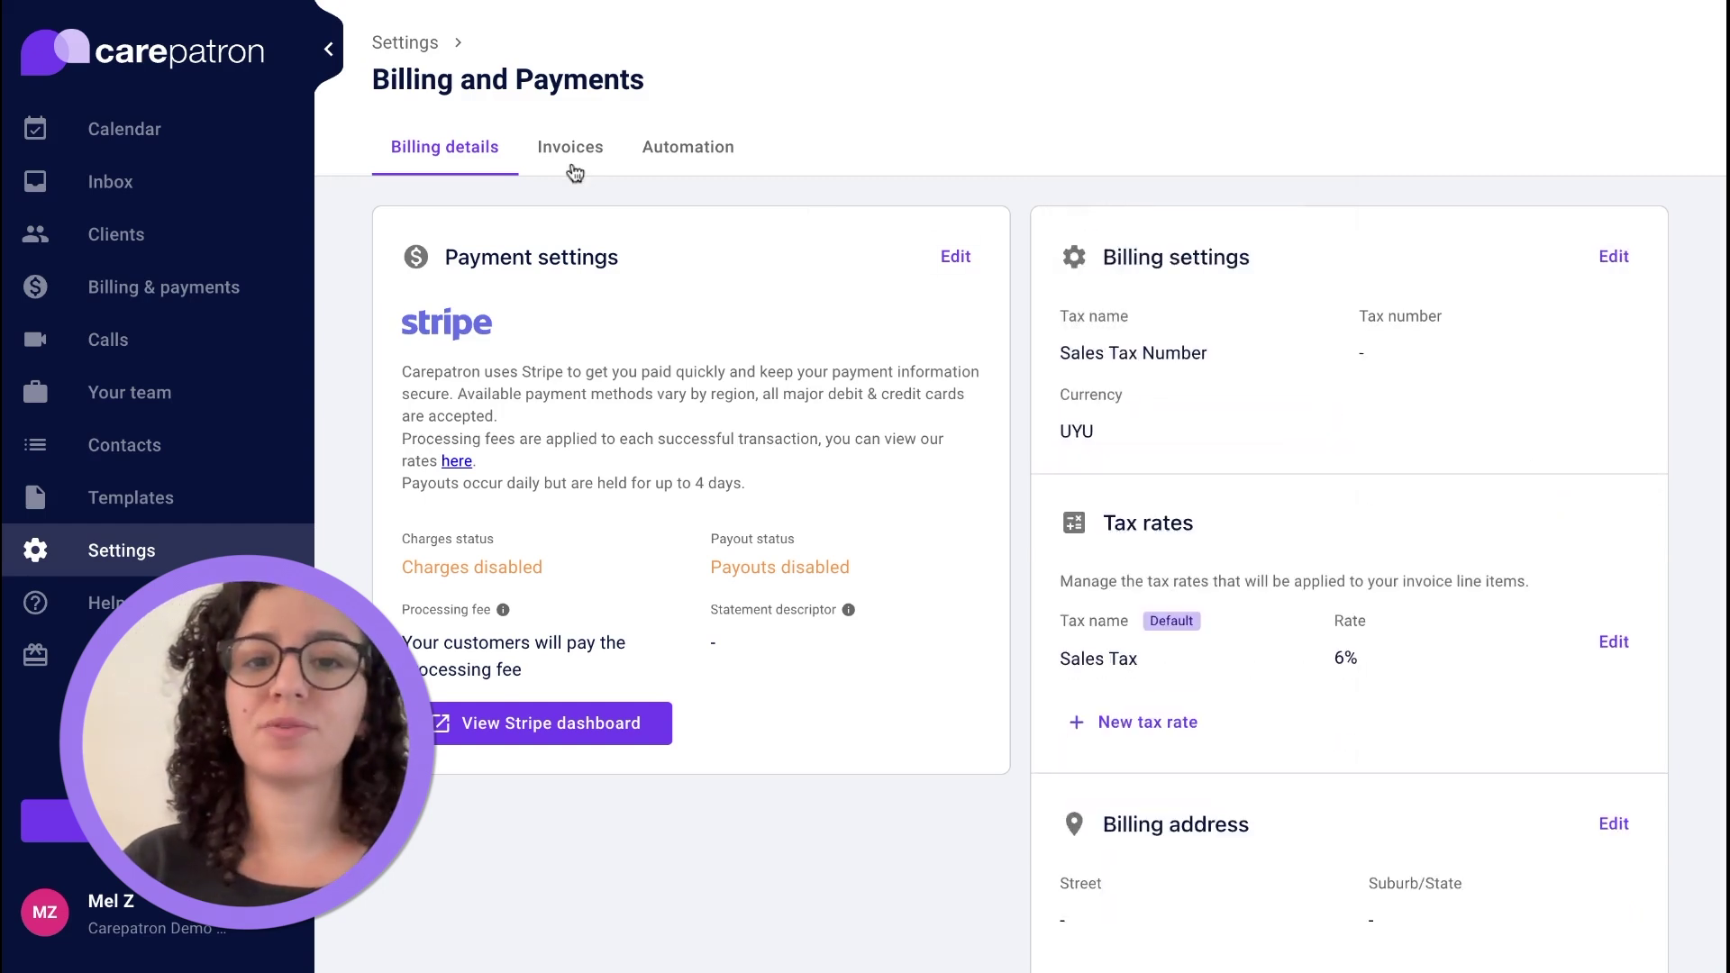
Preview the invoice template editor, then return to the practice calendar.
click(572, 167)
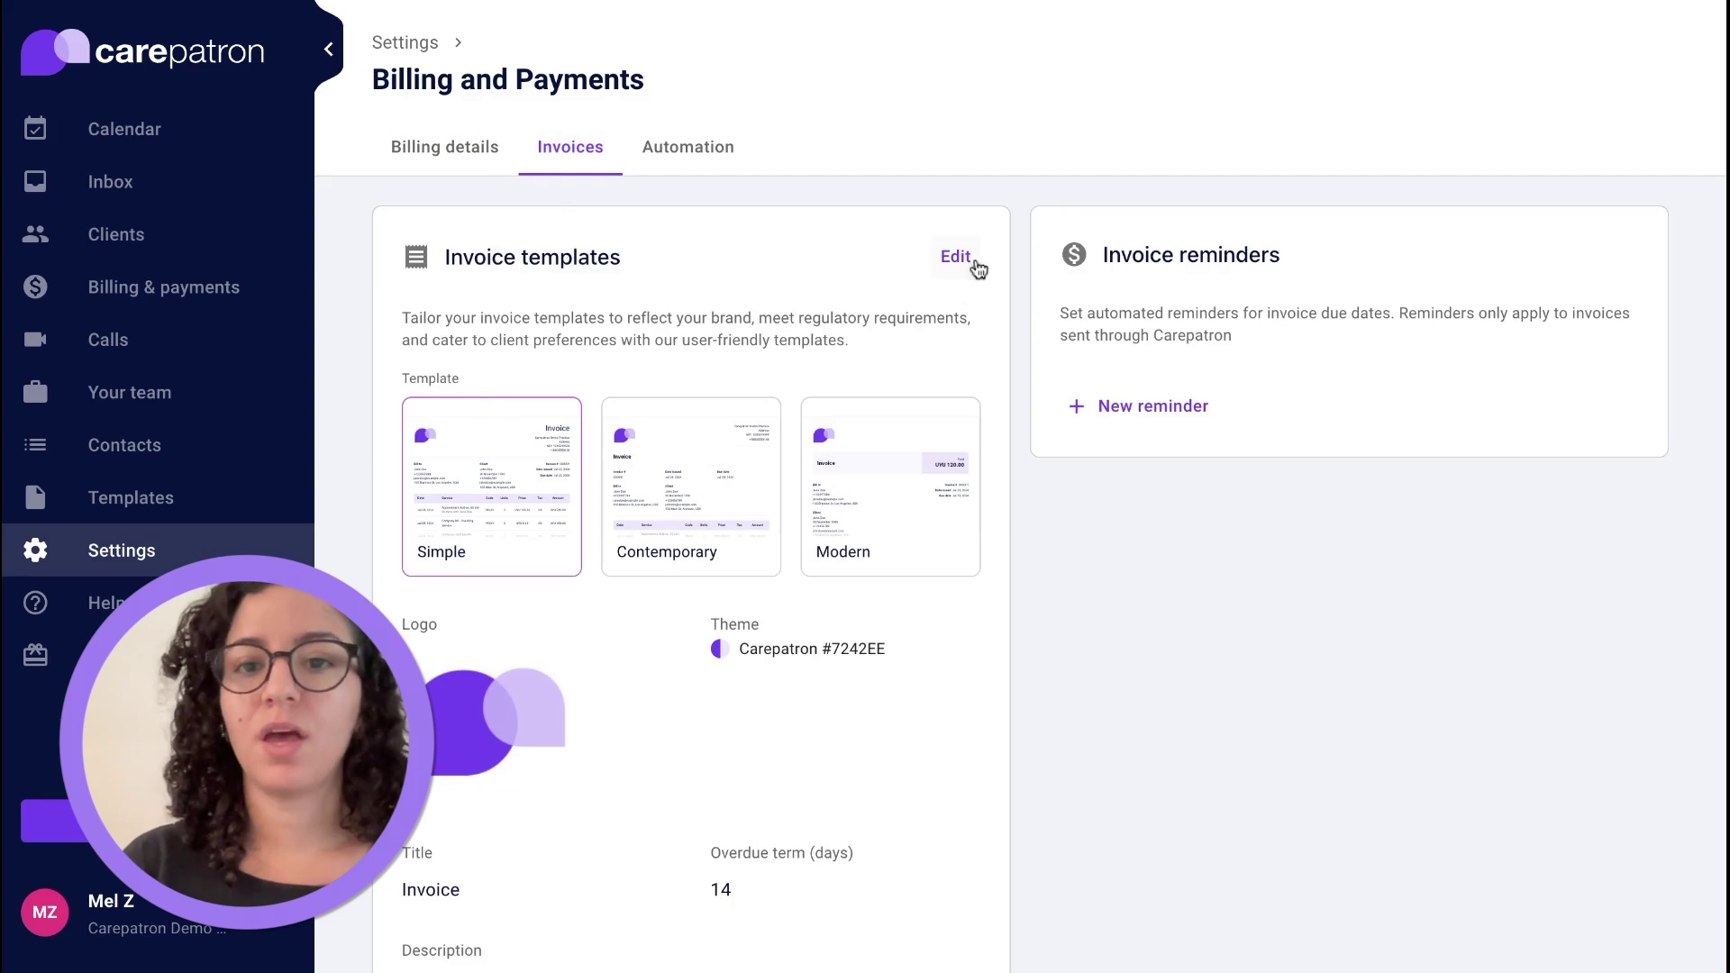
click(963, 261)
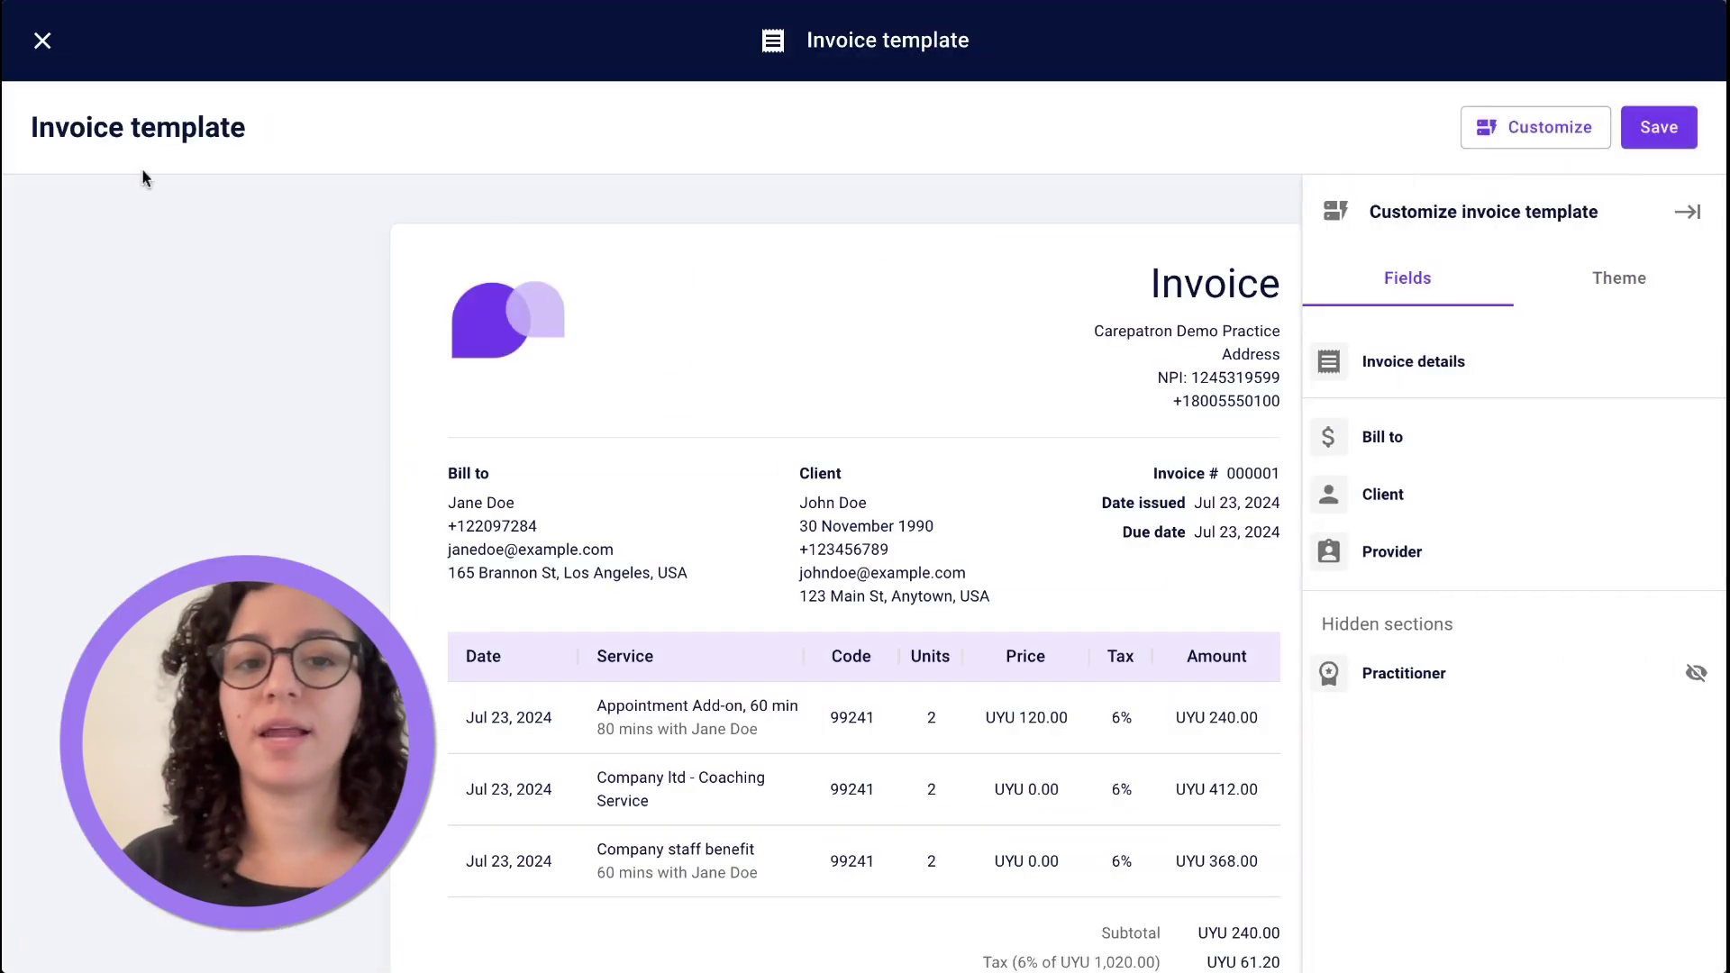
click(50, 53)
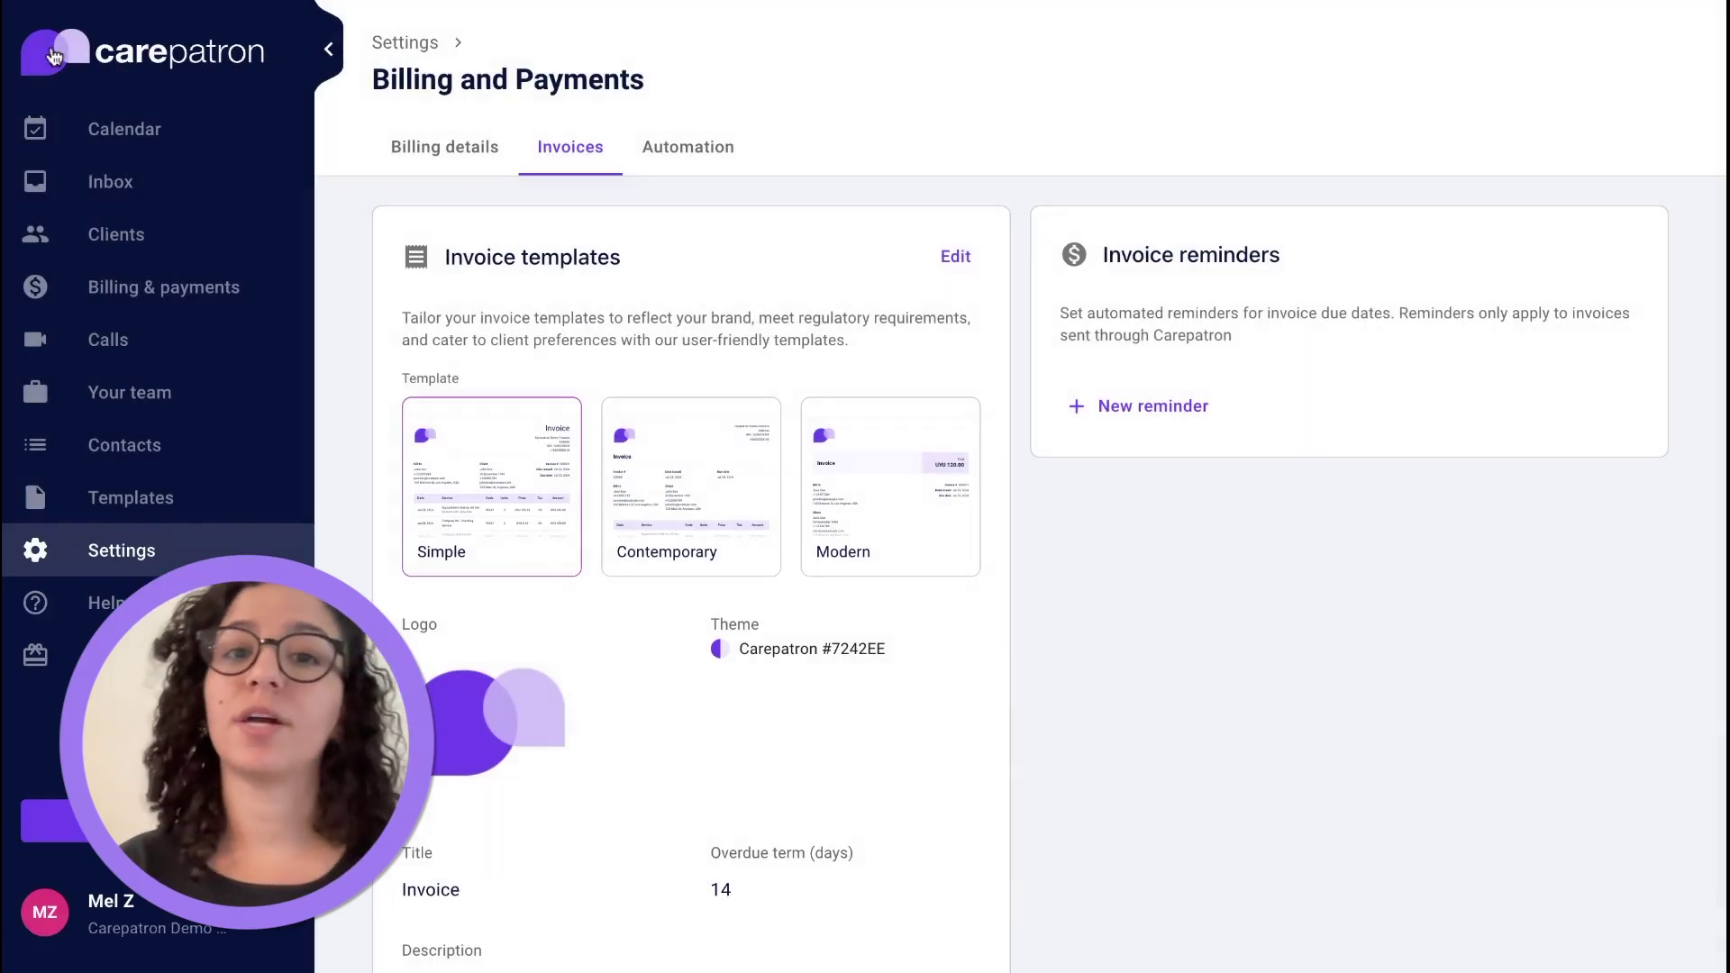
click(102, 126)
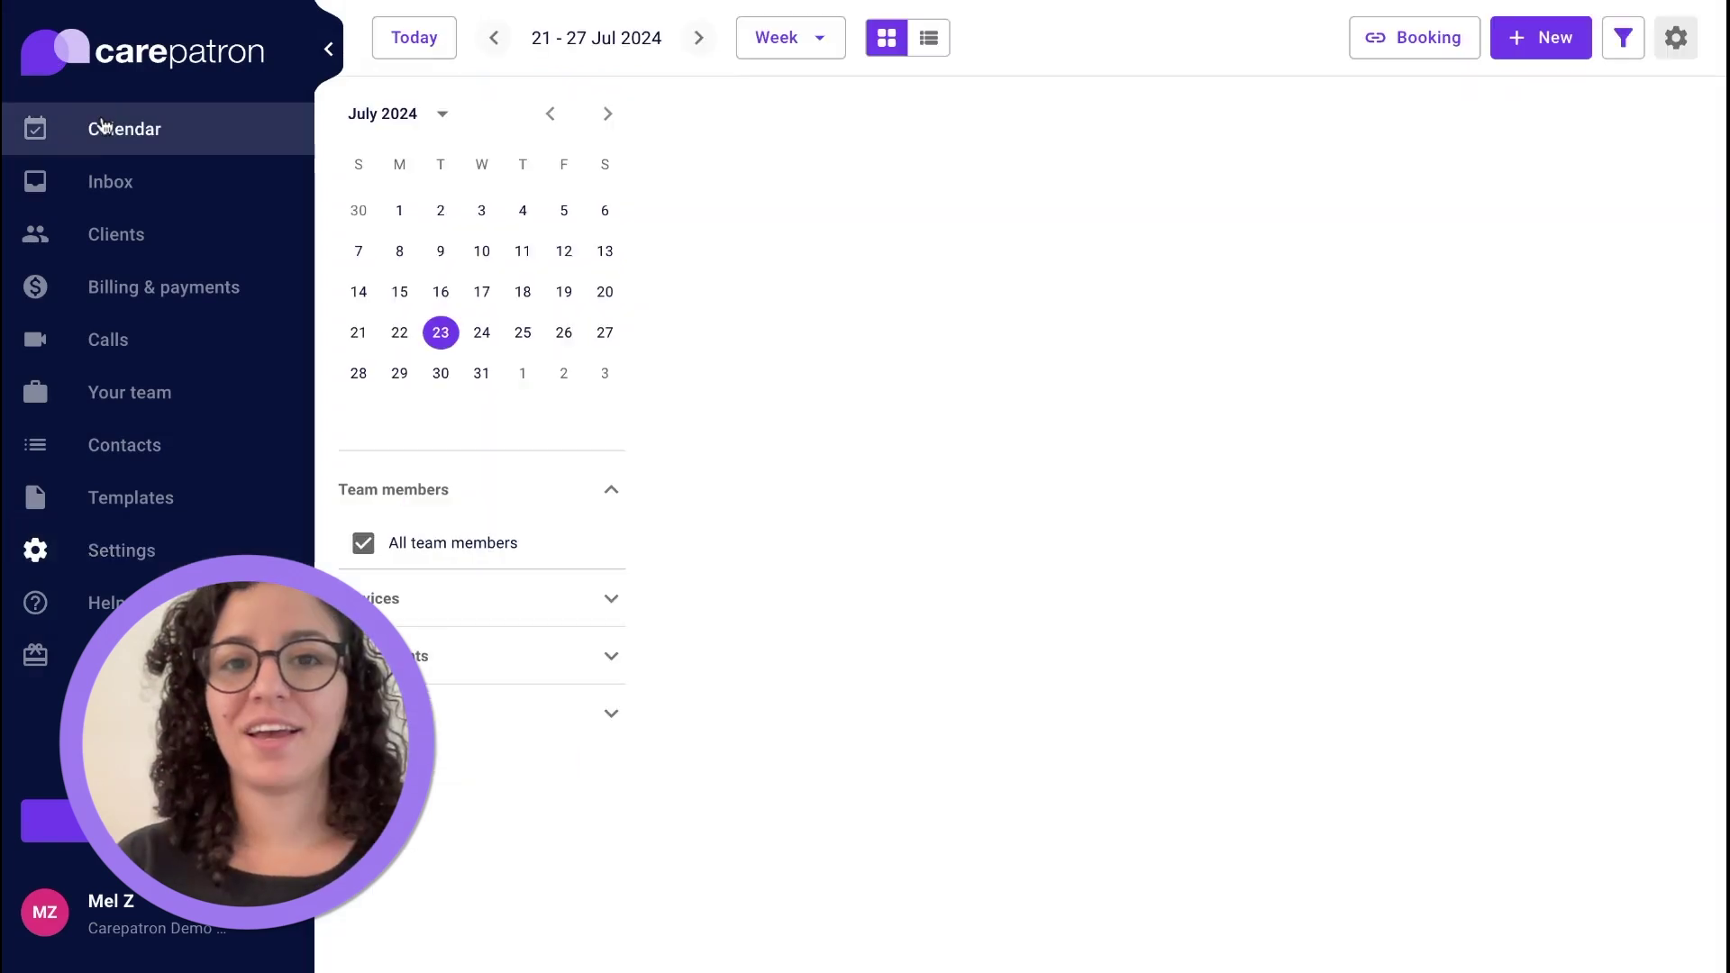
Switch the calendar to Month view and back to Week view.
click(793, 39)
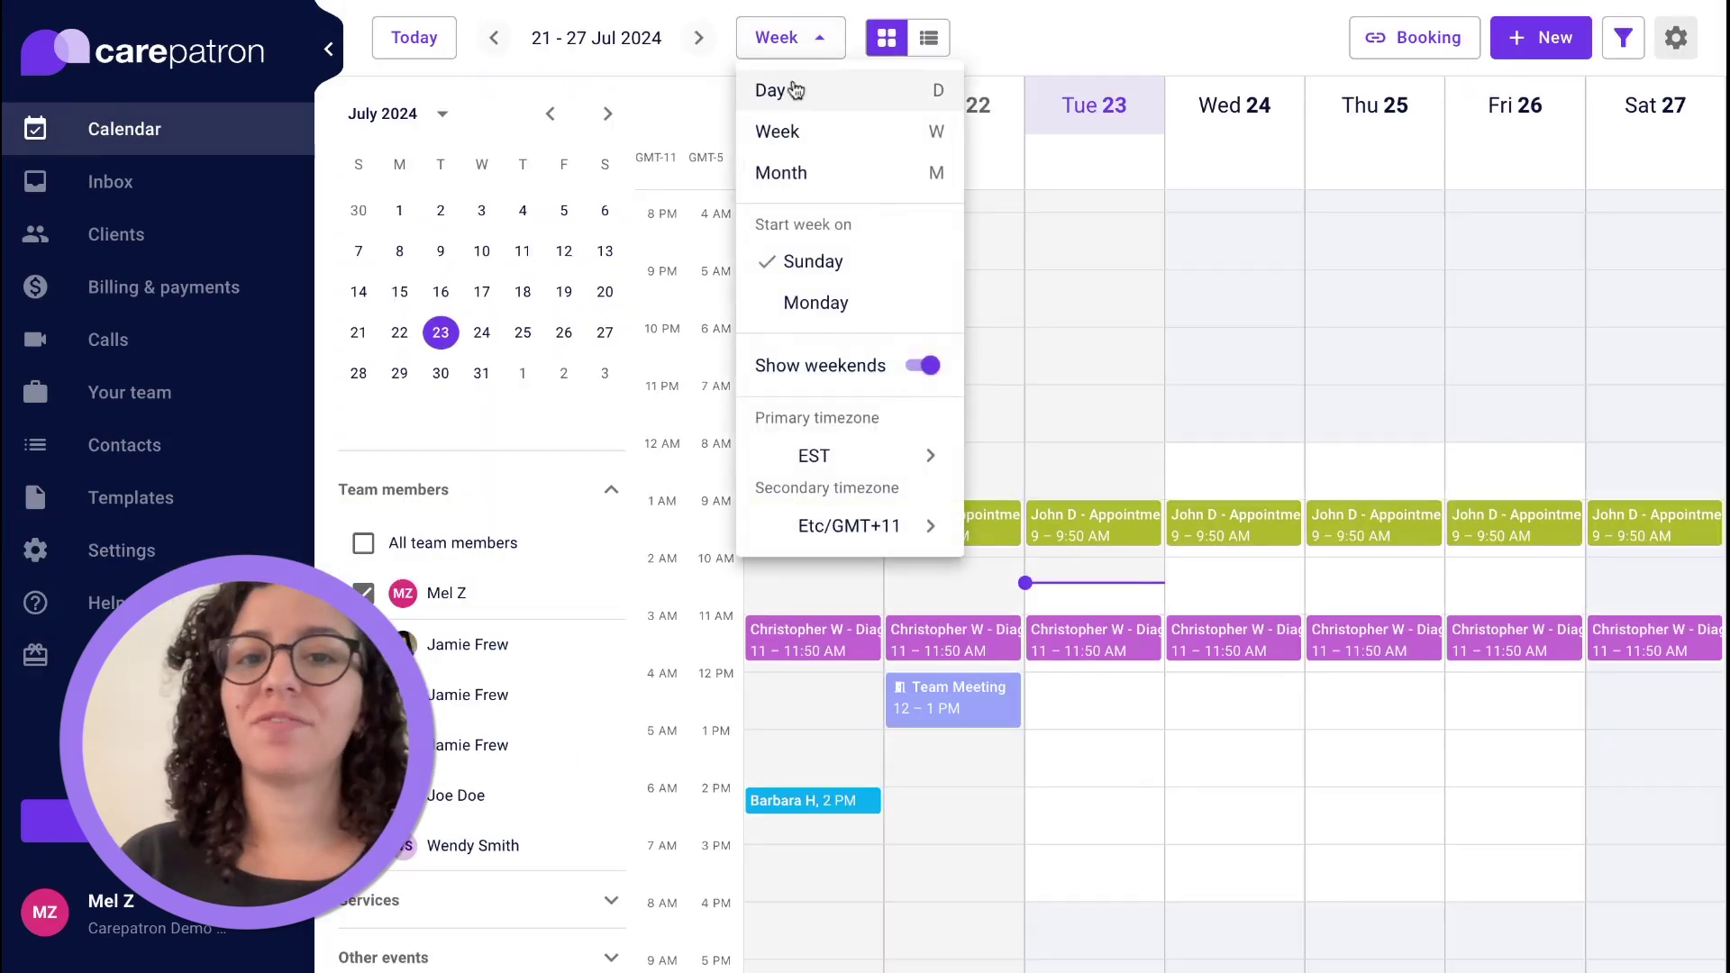
click(781, 172)
click(744, 50)
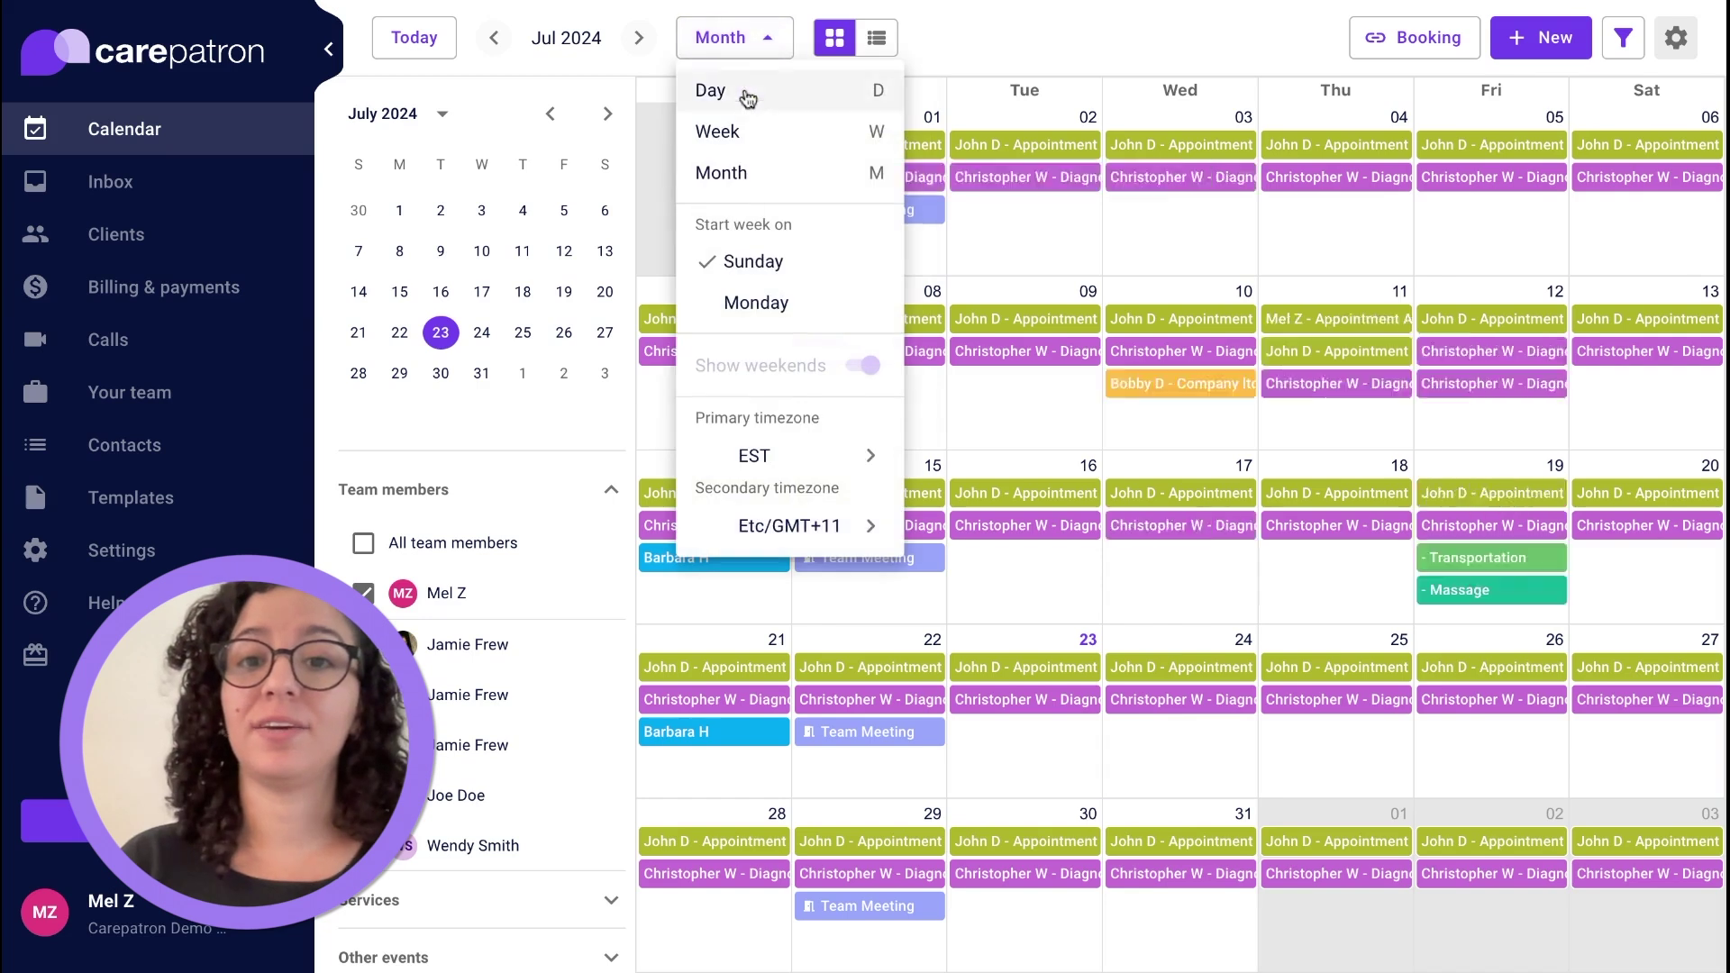
click(746, 132)
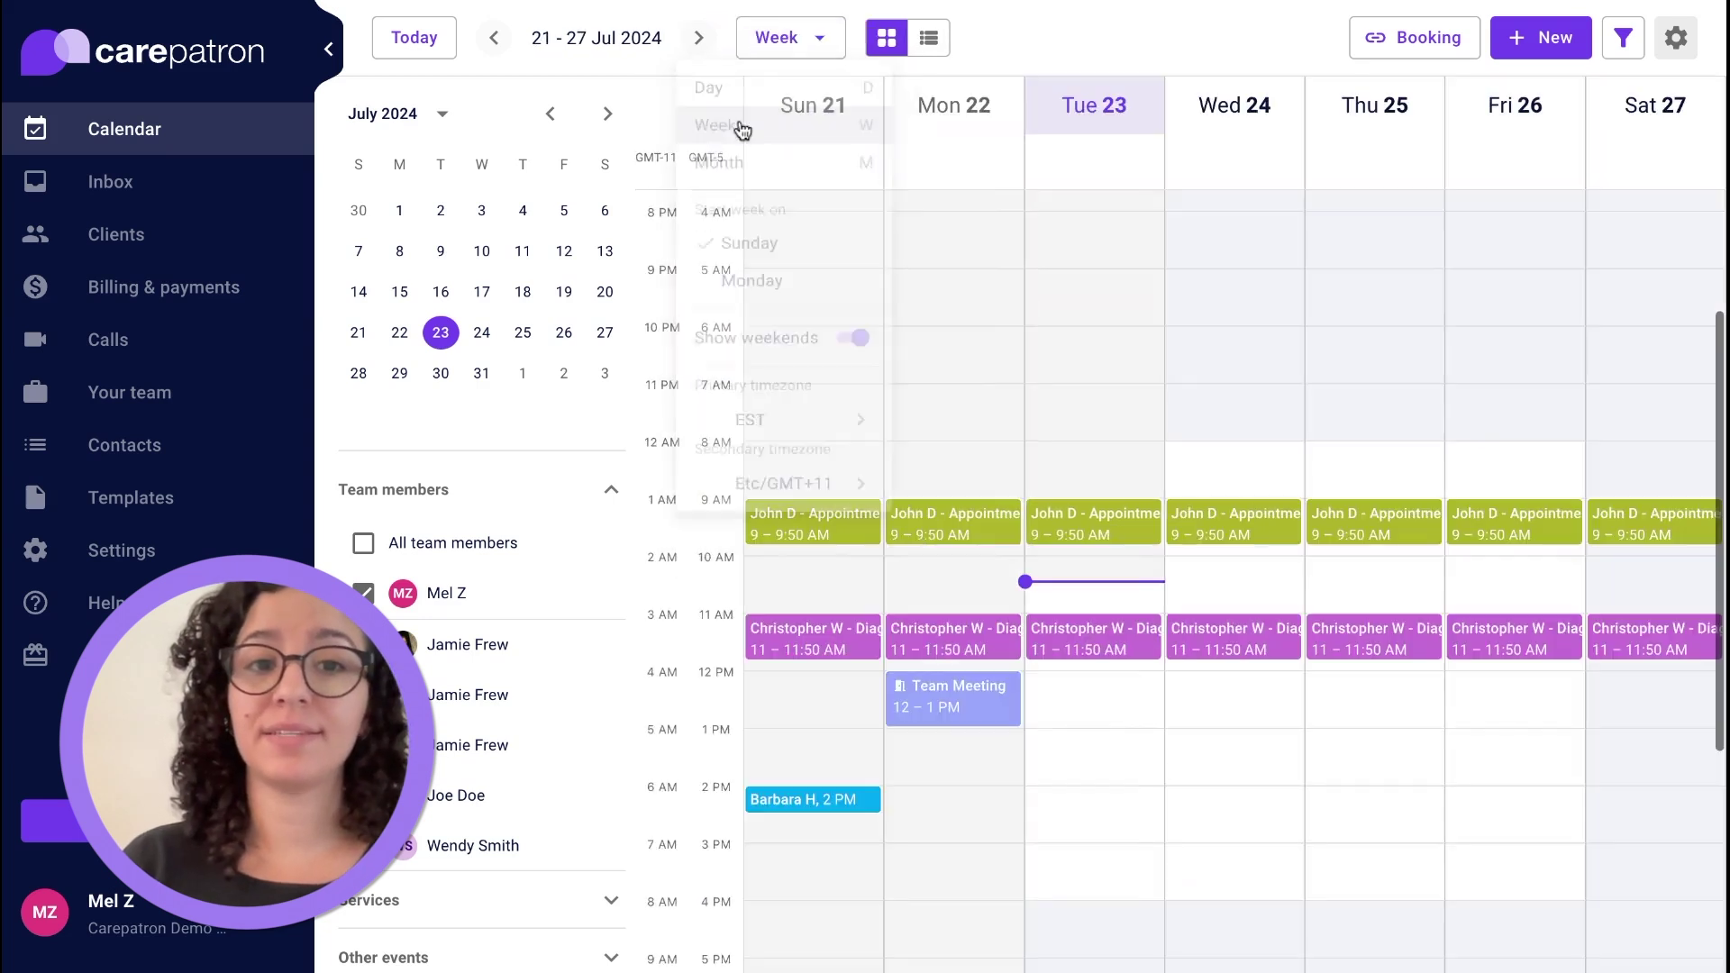
Search 'pa' and set the secondary timezone to Pacific/Honolulu.
click(790, 37)
mouse_move(821, 536)
click(1013, 550)
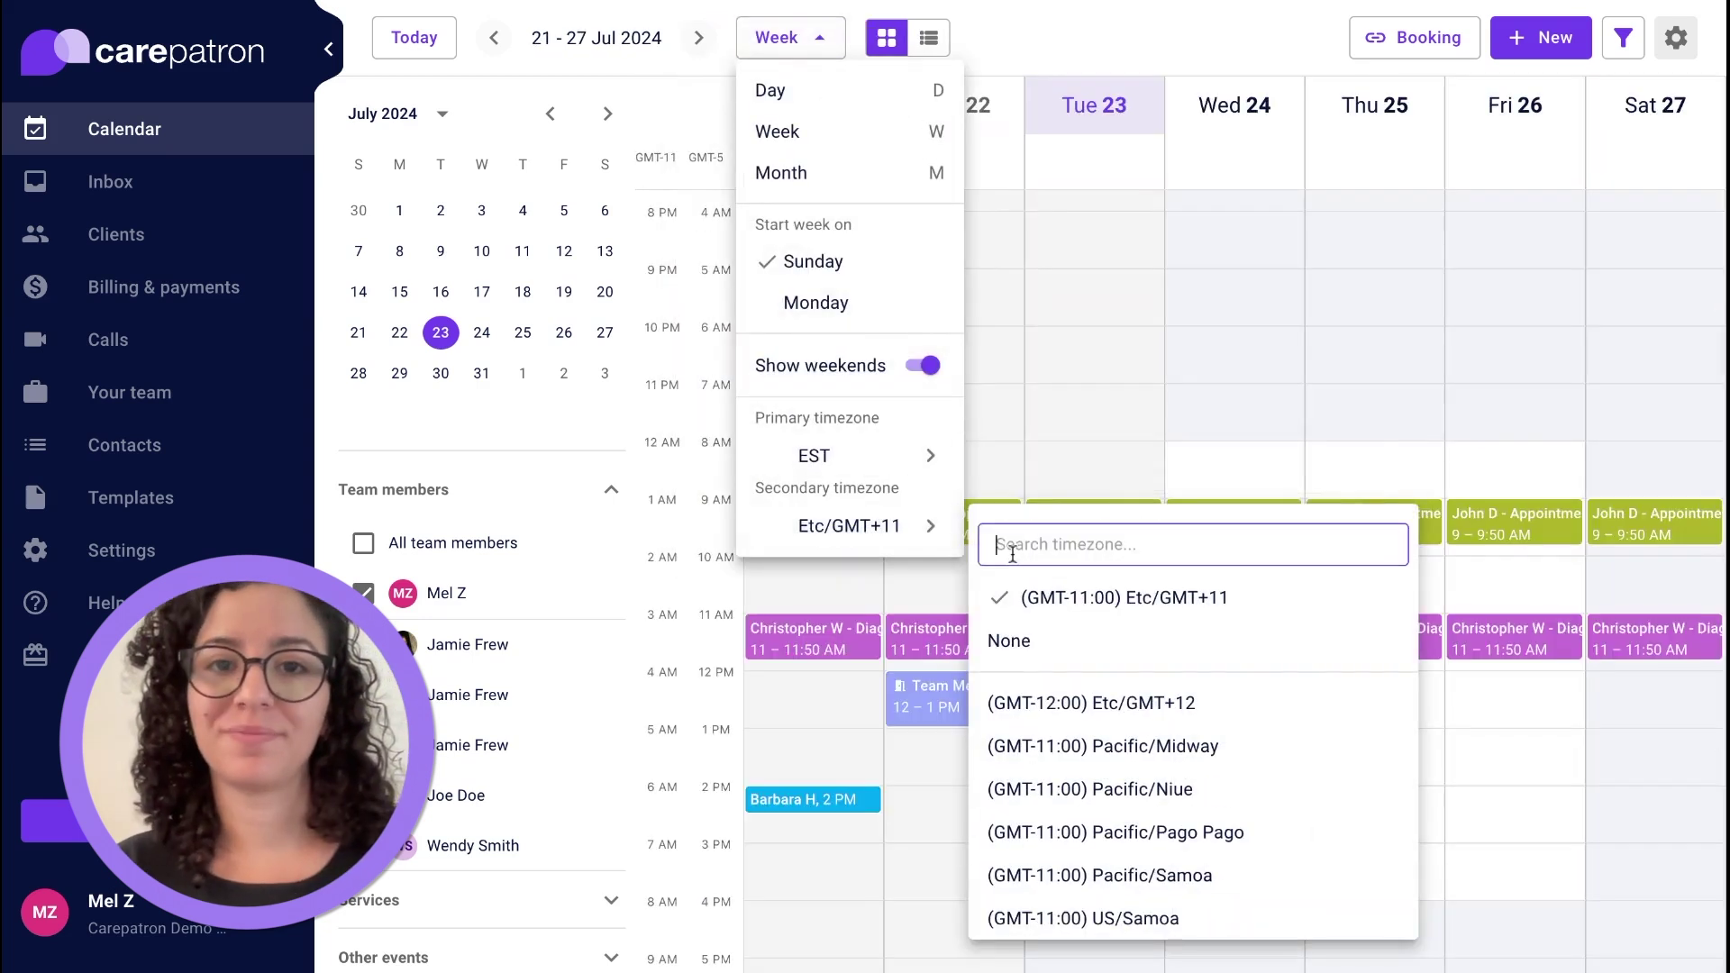
text(pac)
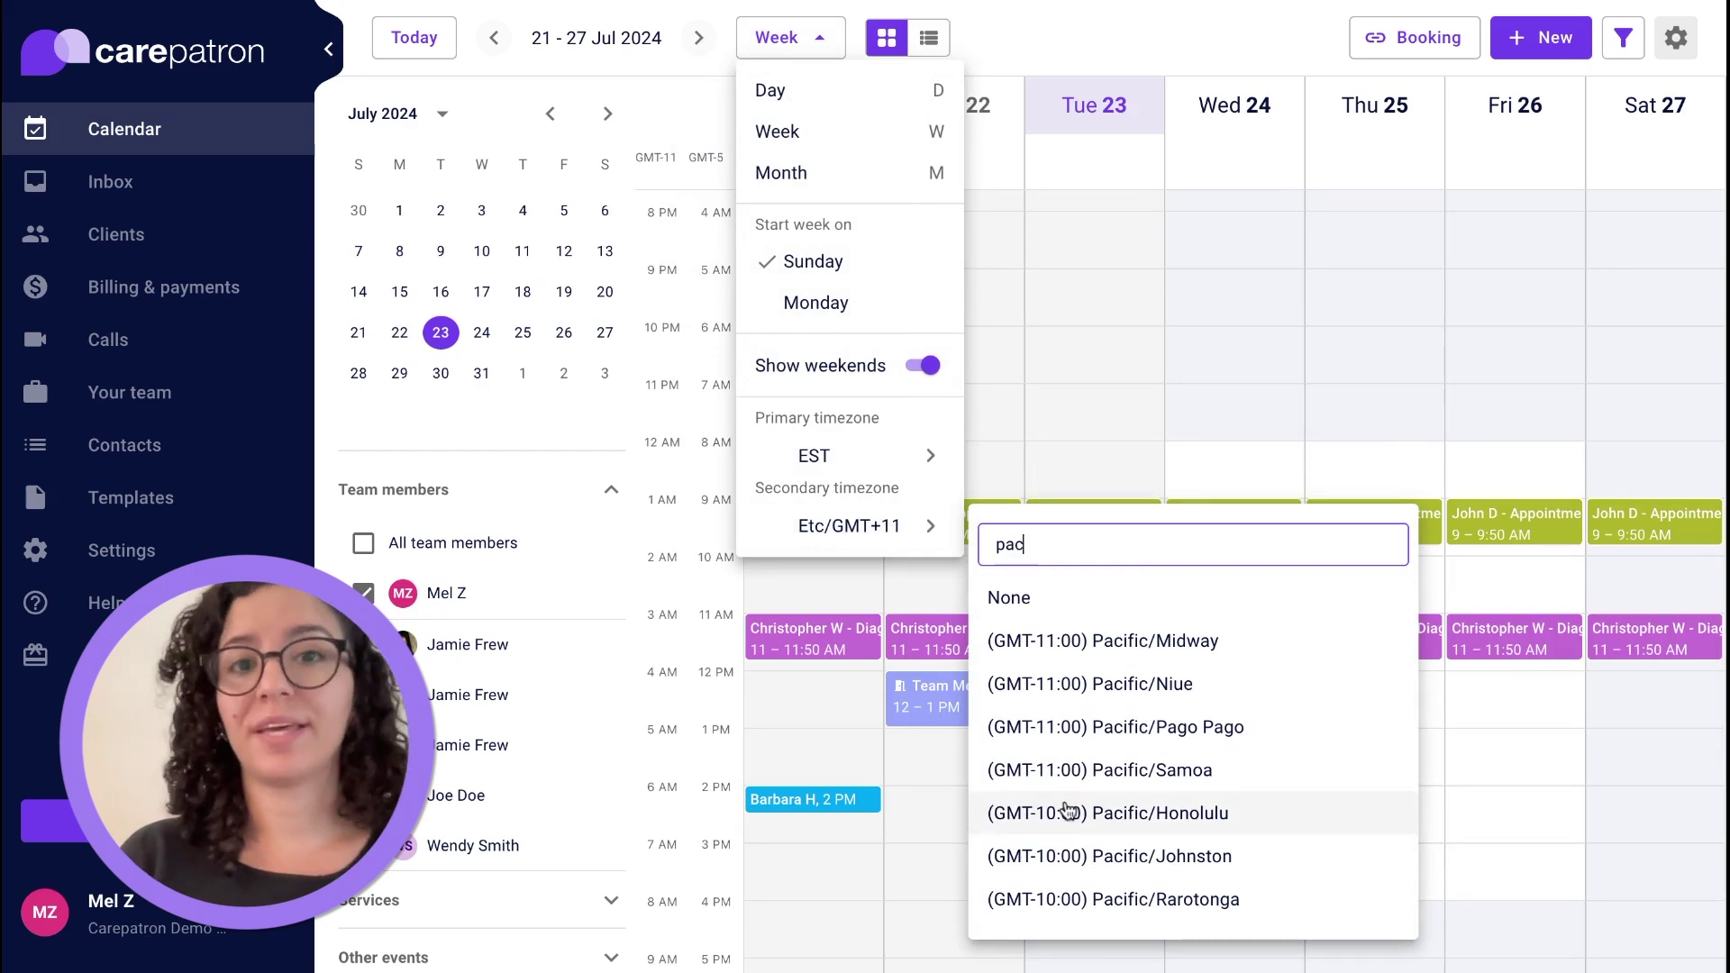
click(1070, 813)
Limit the booking link's services to Initial Consultation.
click(1432, 41)
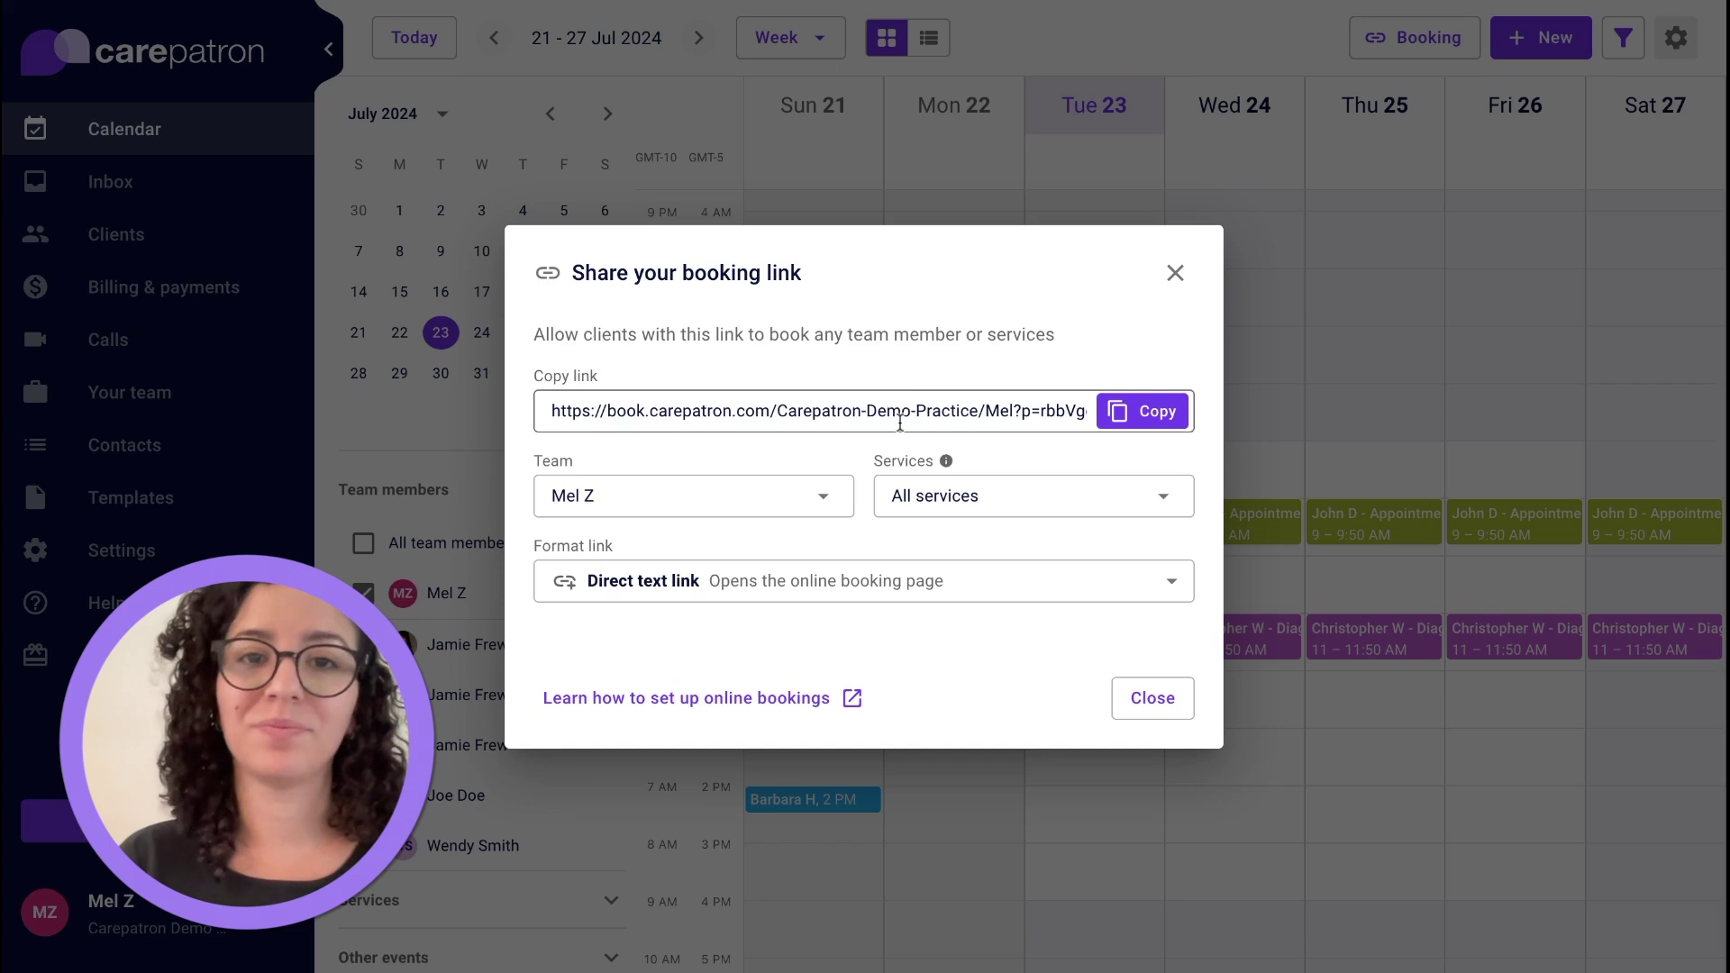
click(823, 498)
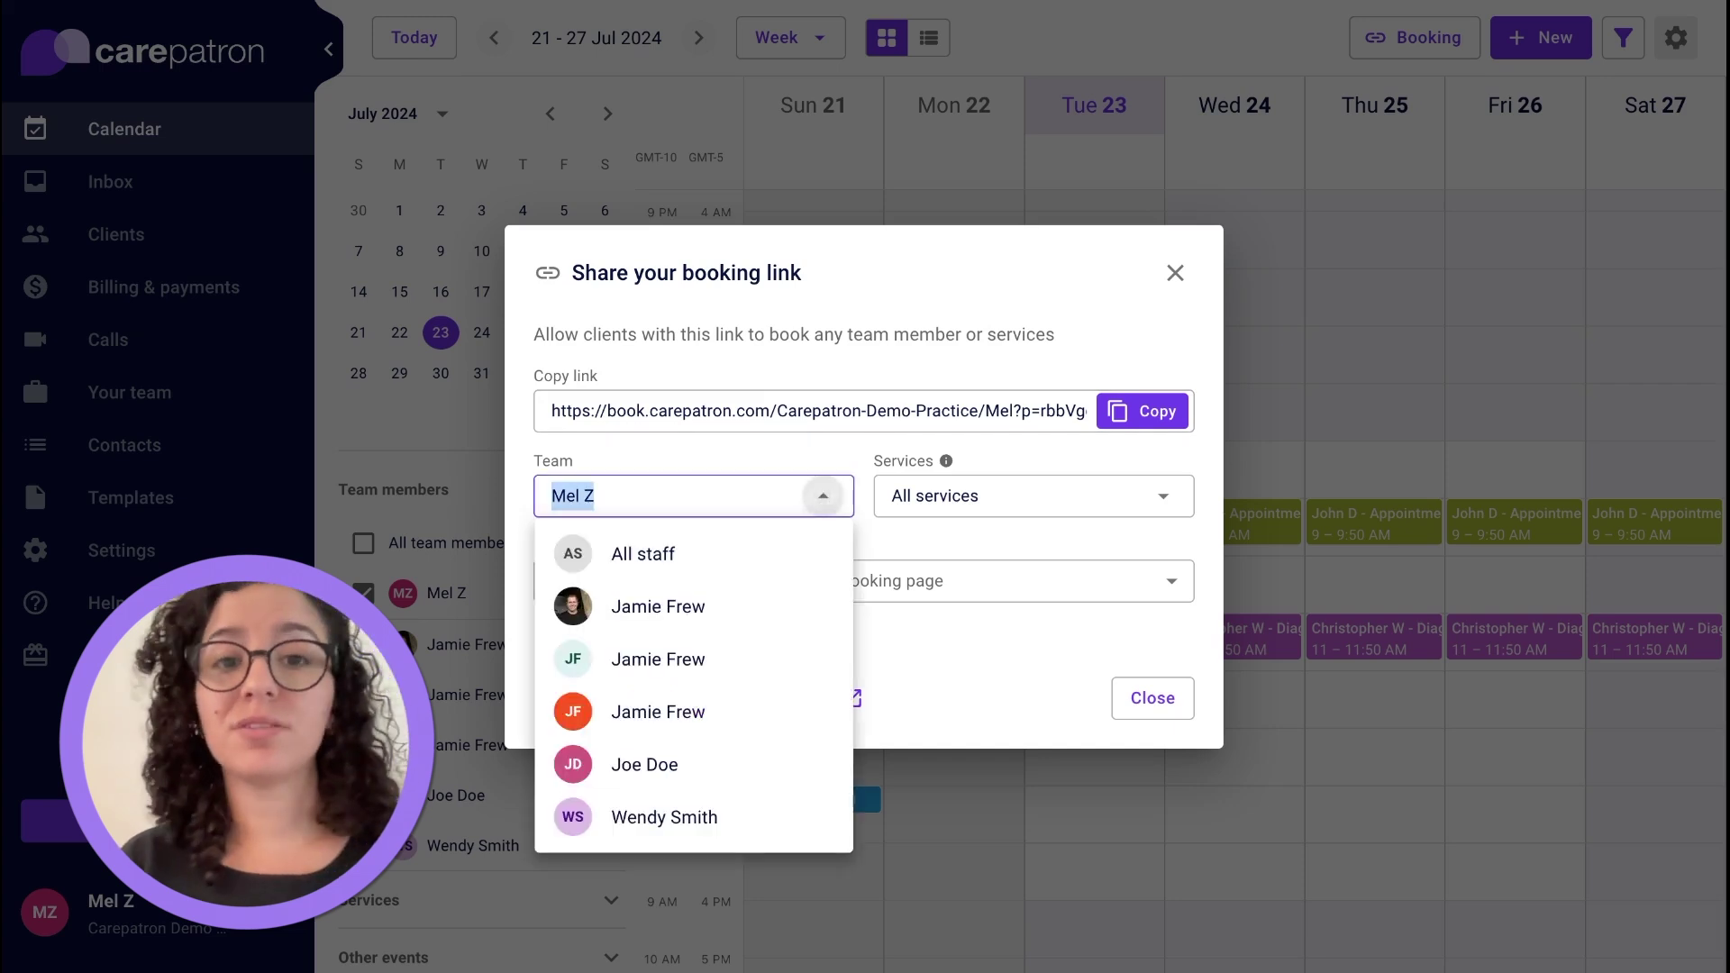
click(930, 523)
click(947, 507)
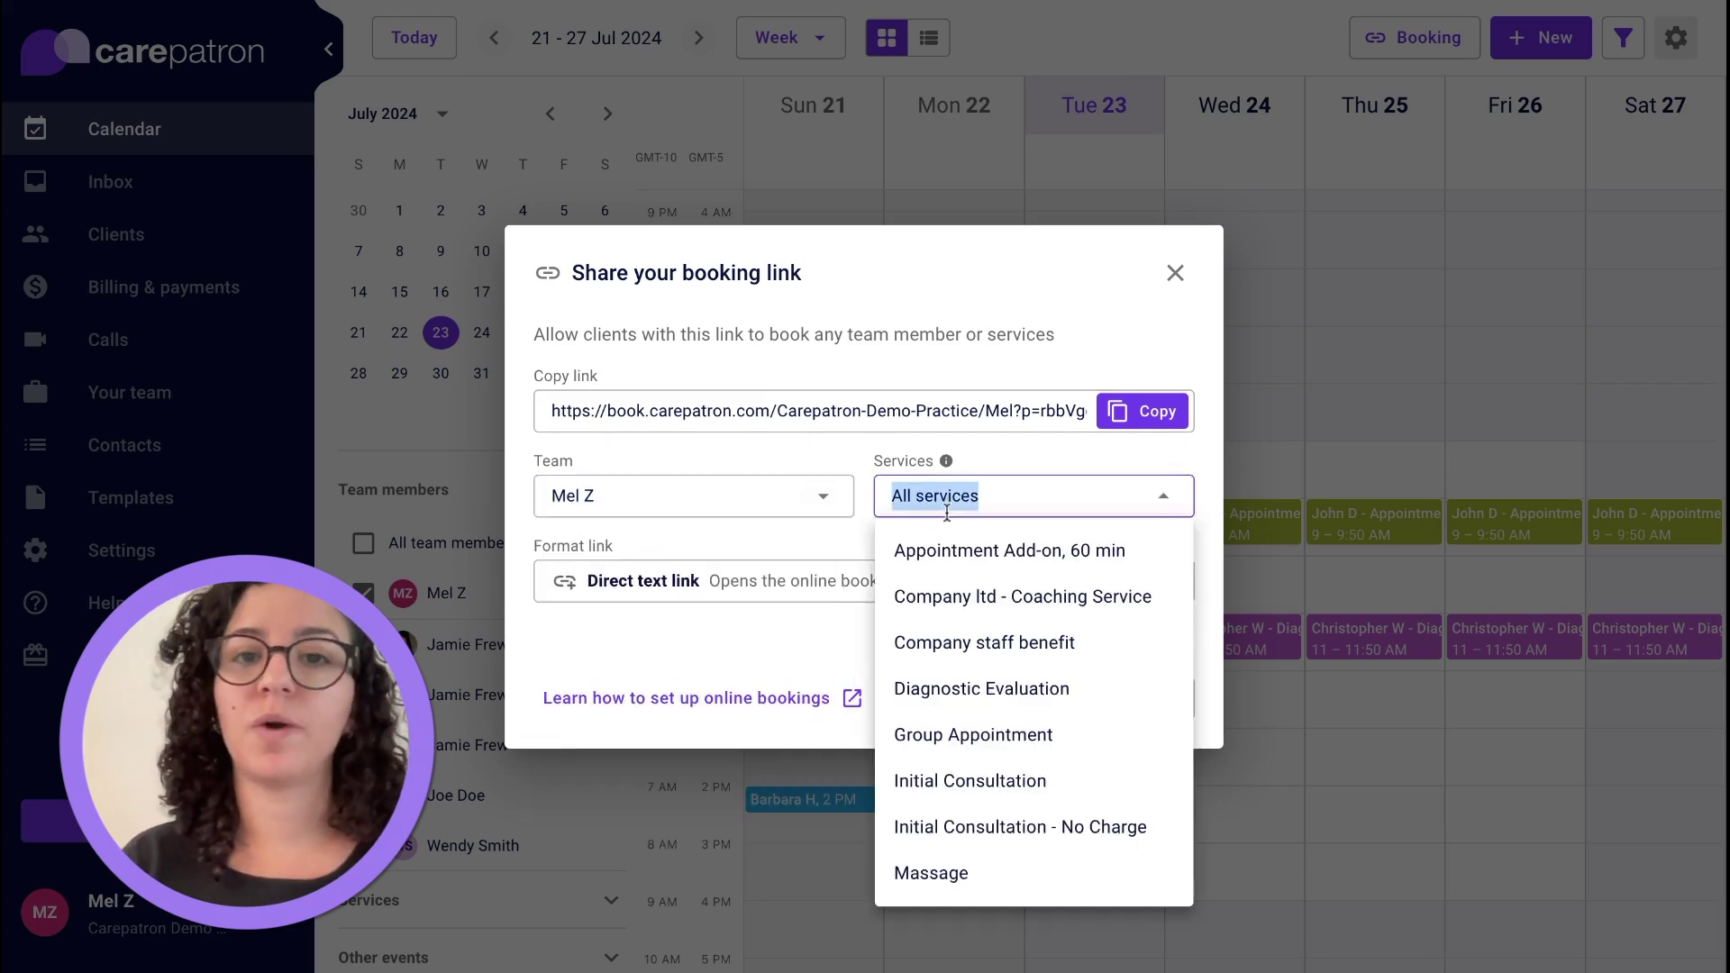
click(928, 777)
Try button and inline embed formats, keep Direct text link, then go to Clients.
click(811, 582)
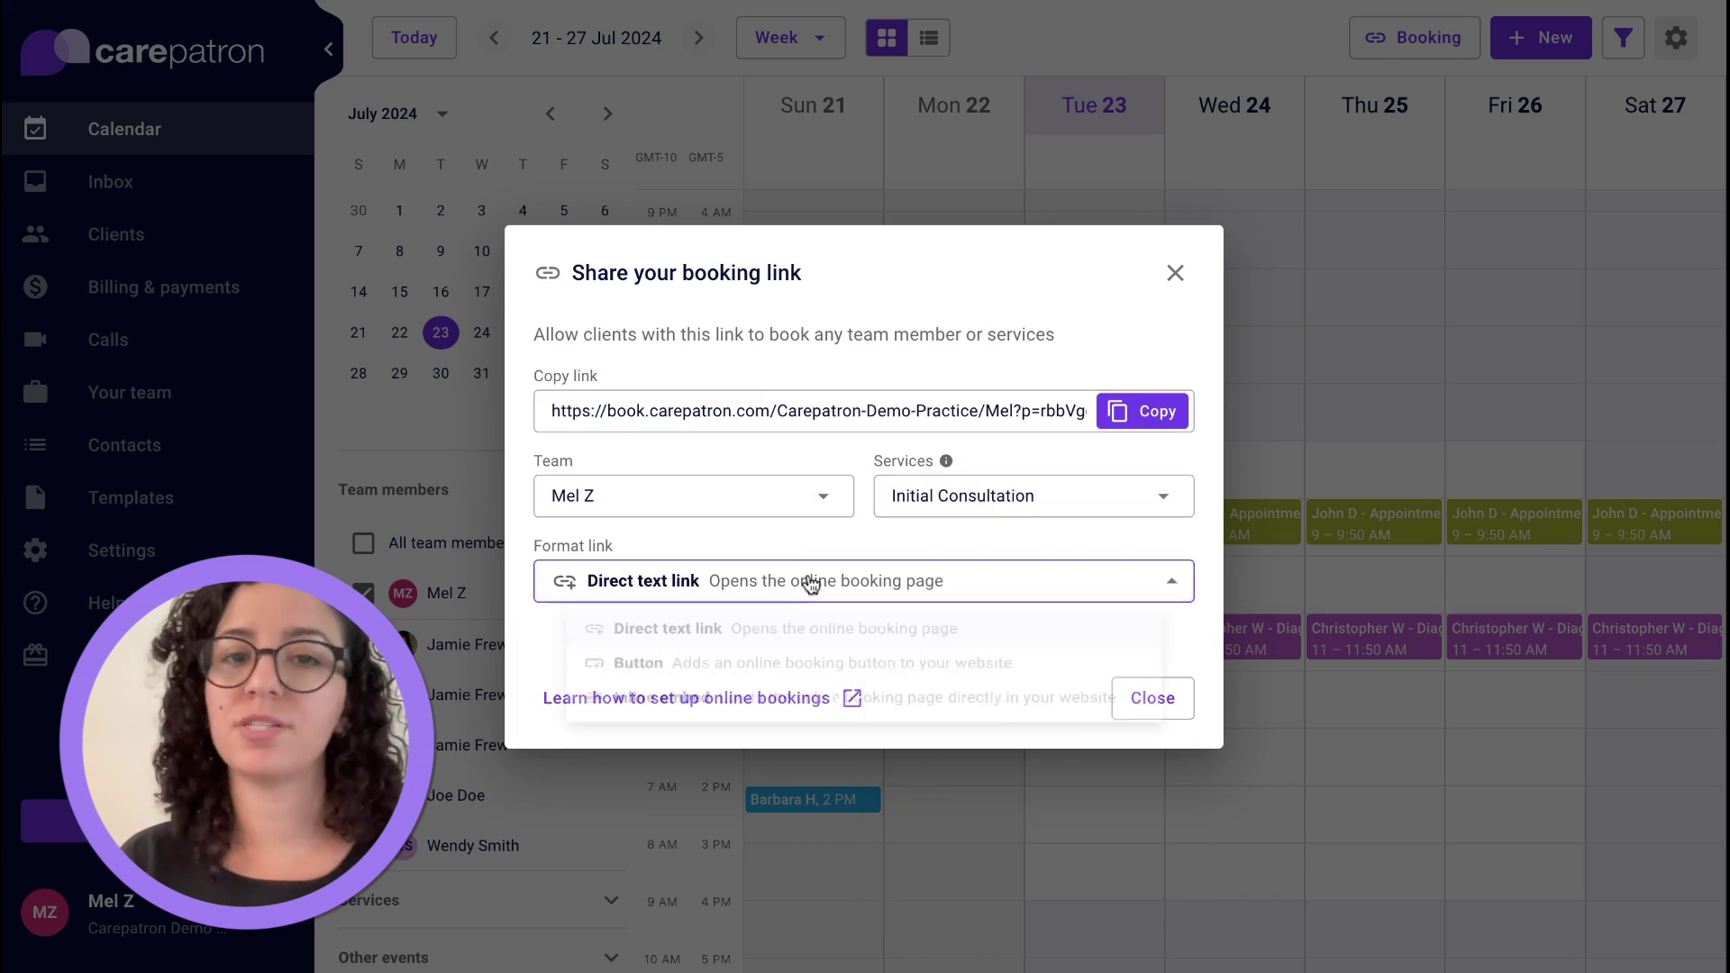
click(782, 675)
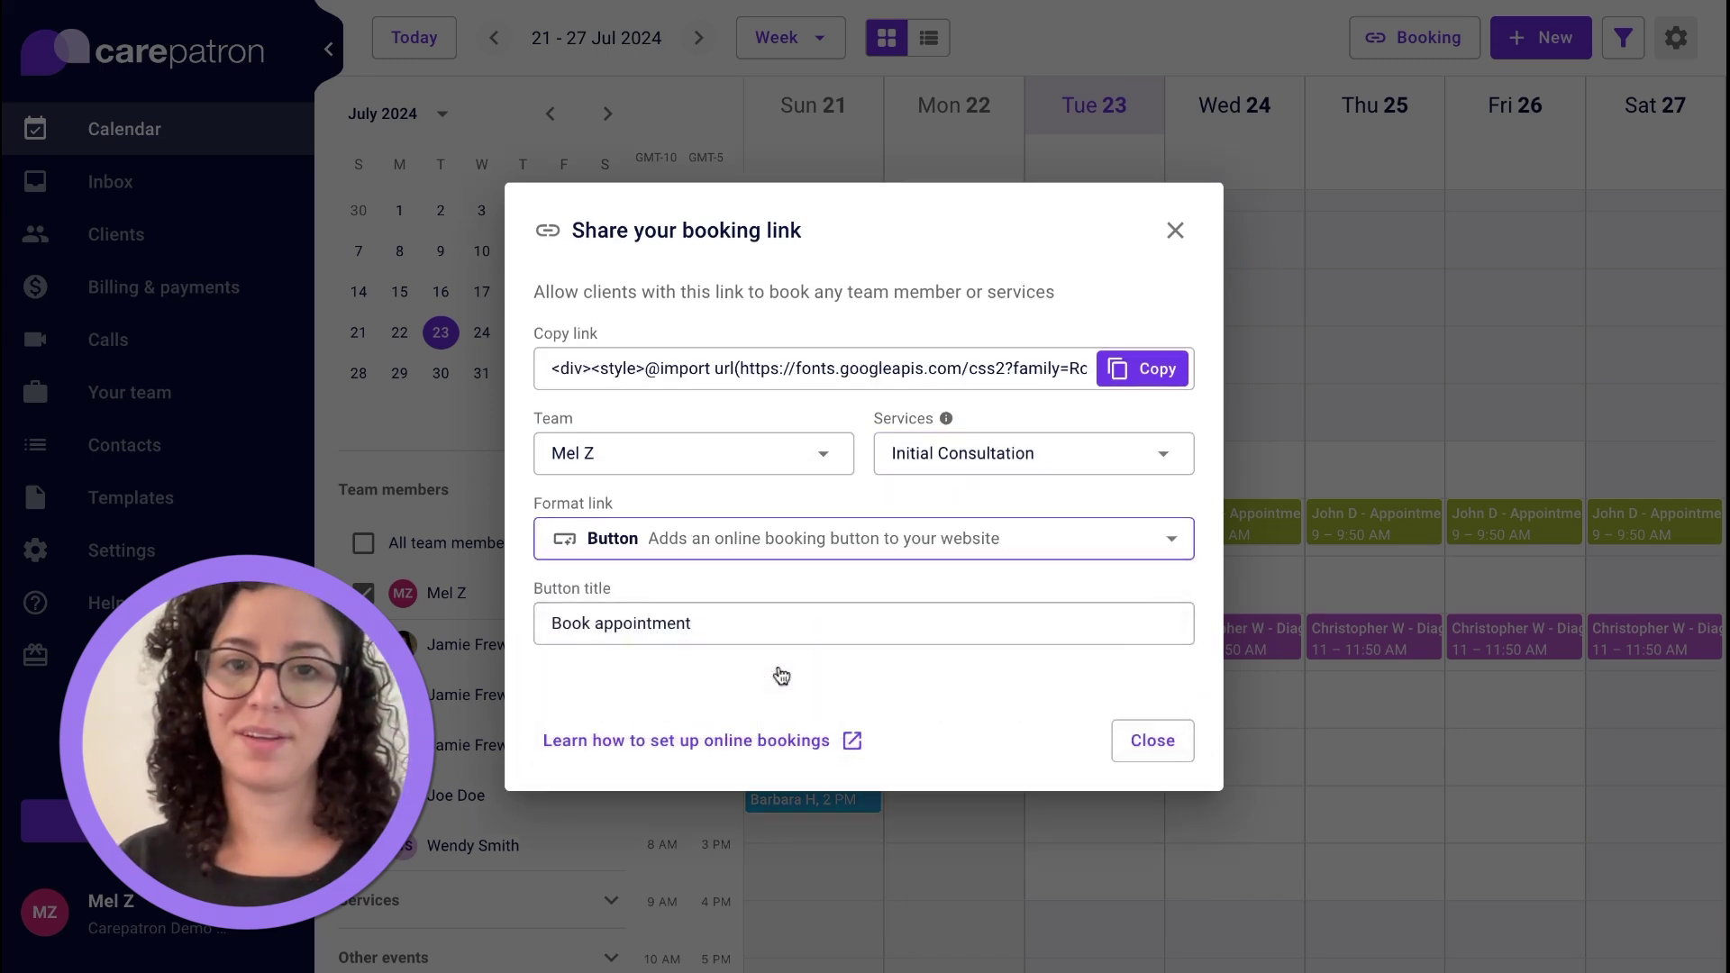
click(776, 562)
click(687, 685)
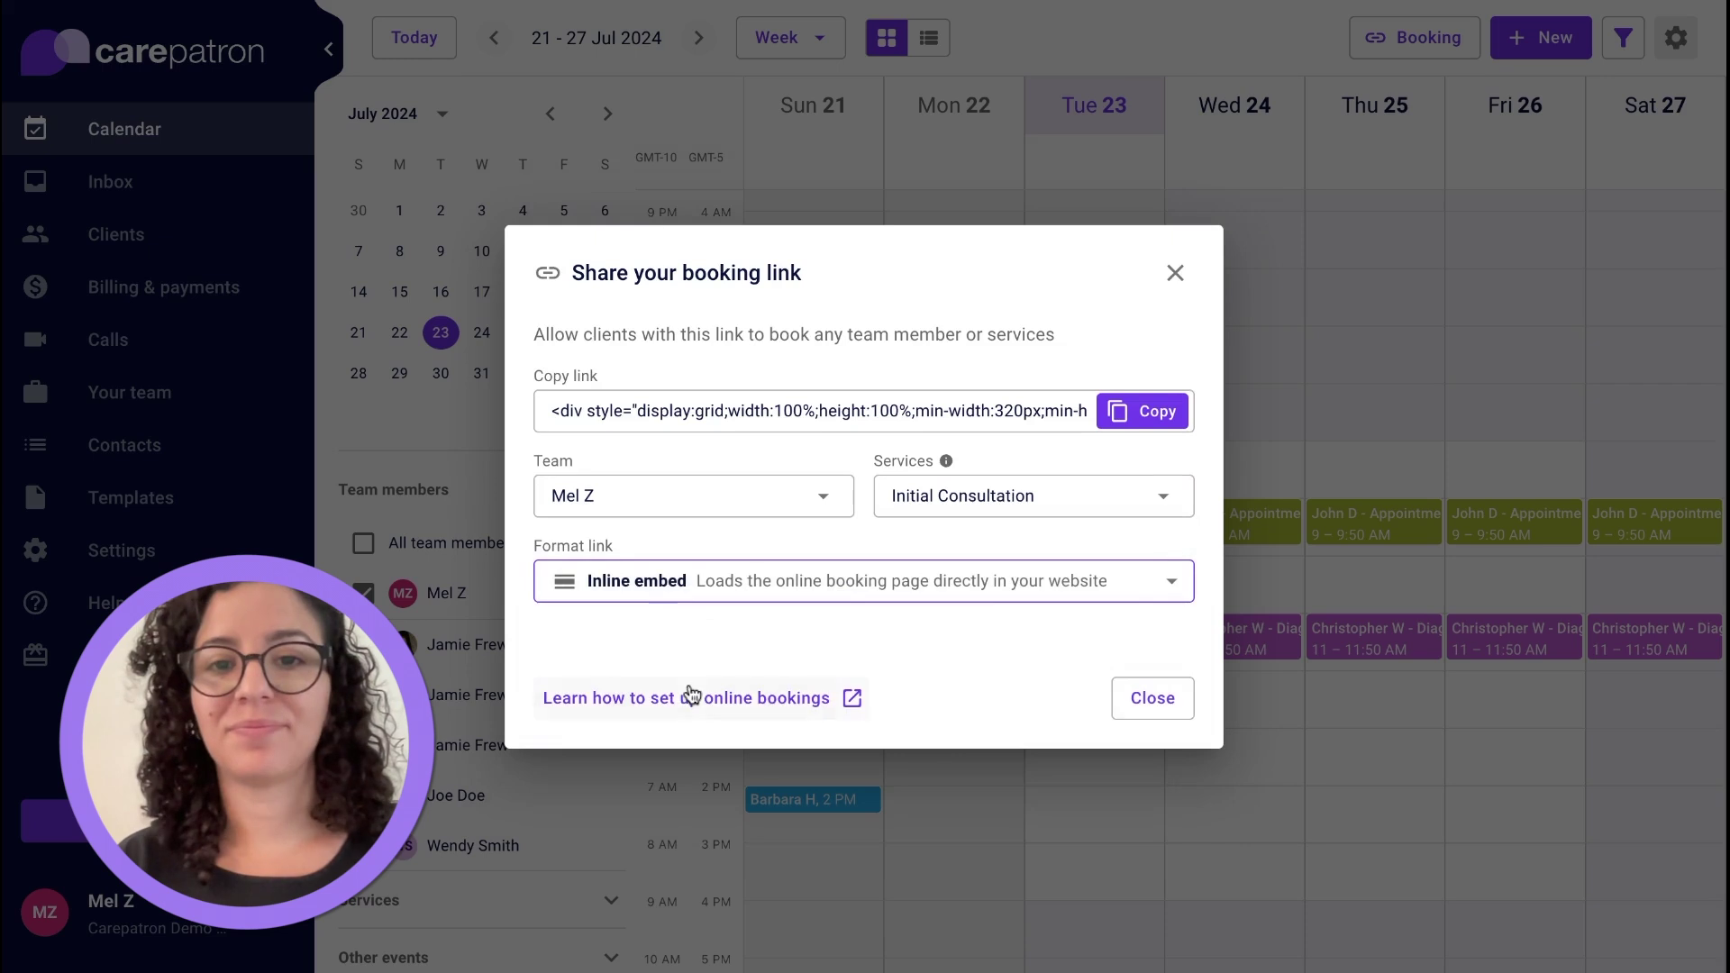
click(723, 602)
click(712, 631)
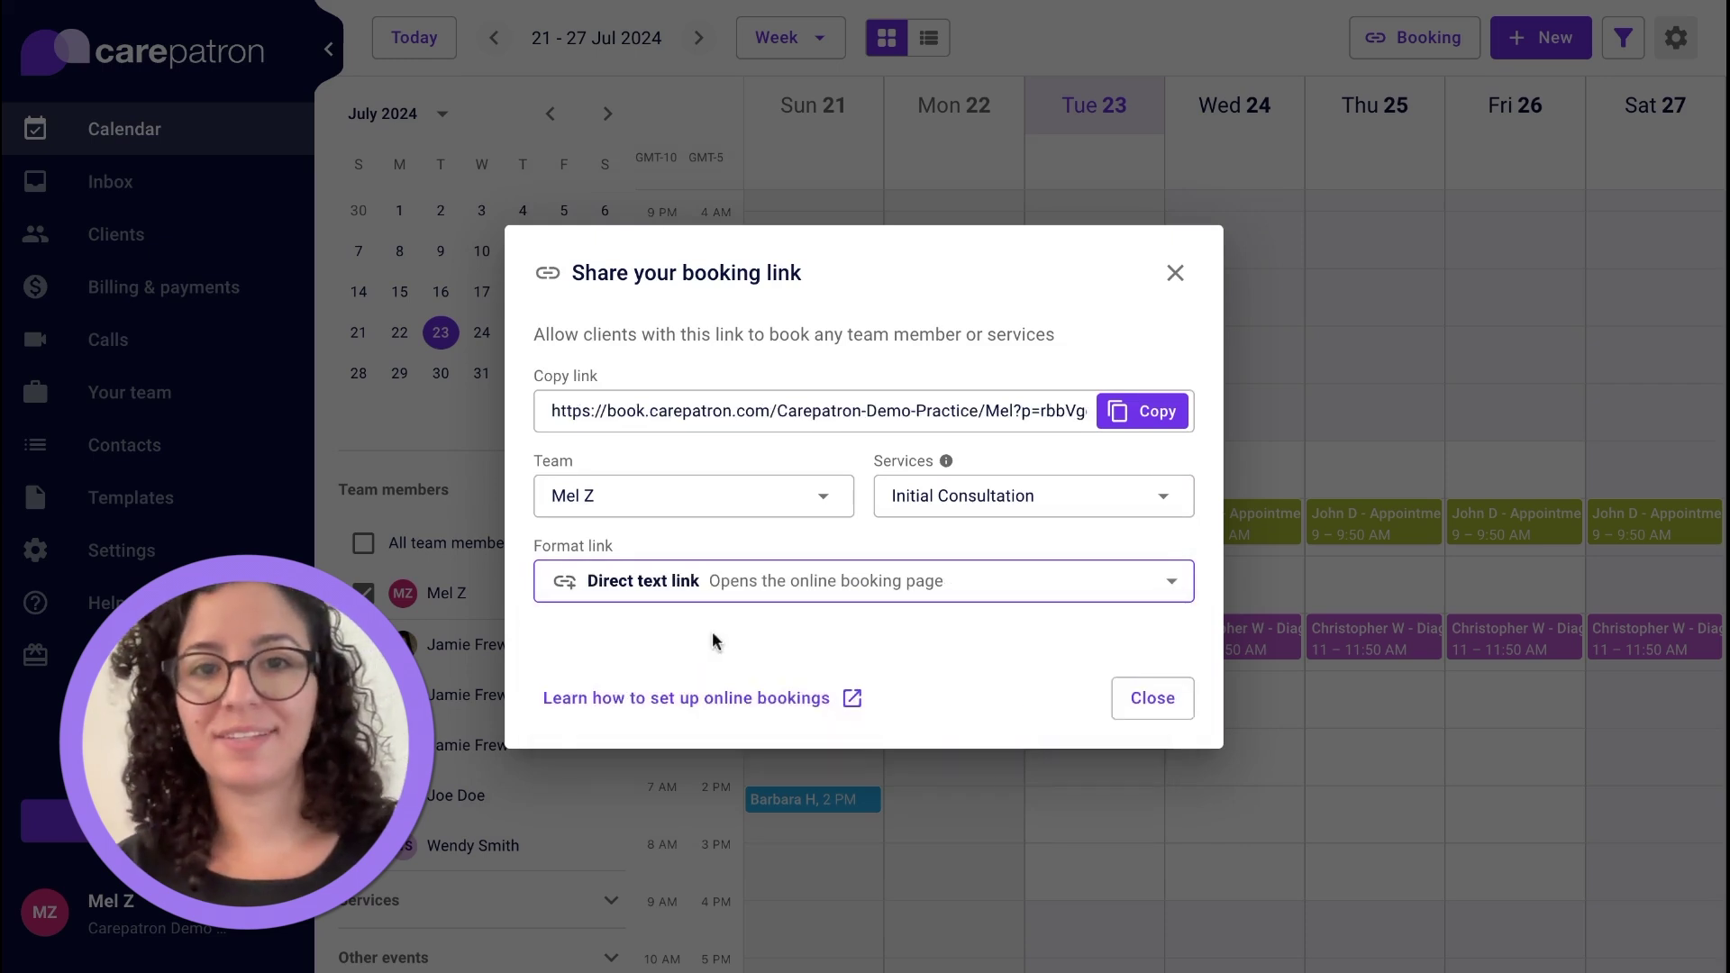
click(1157, 708)
click(163, 236)
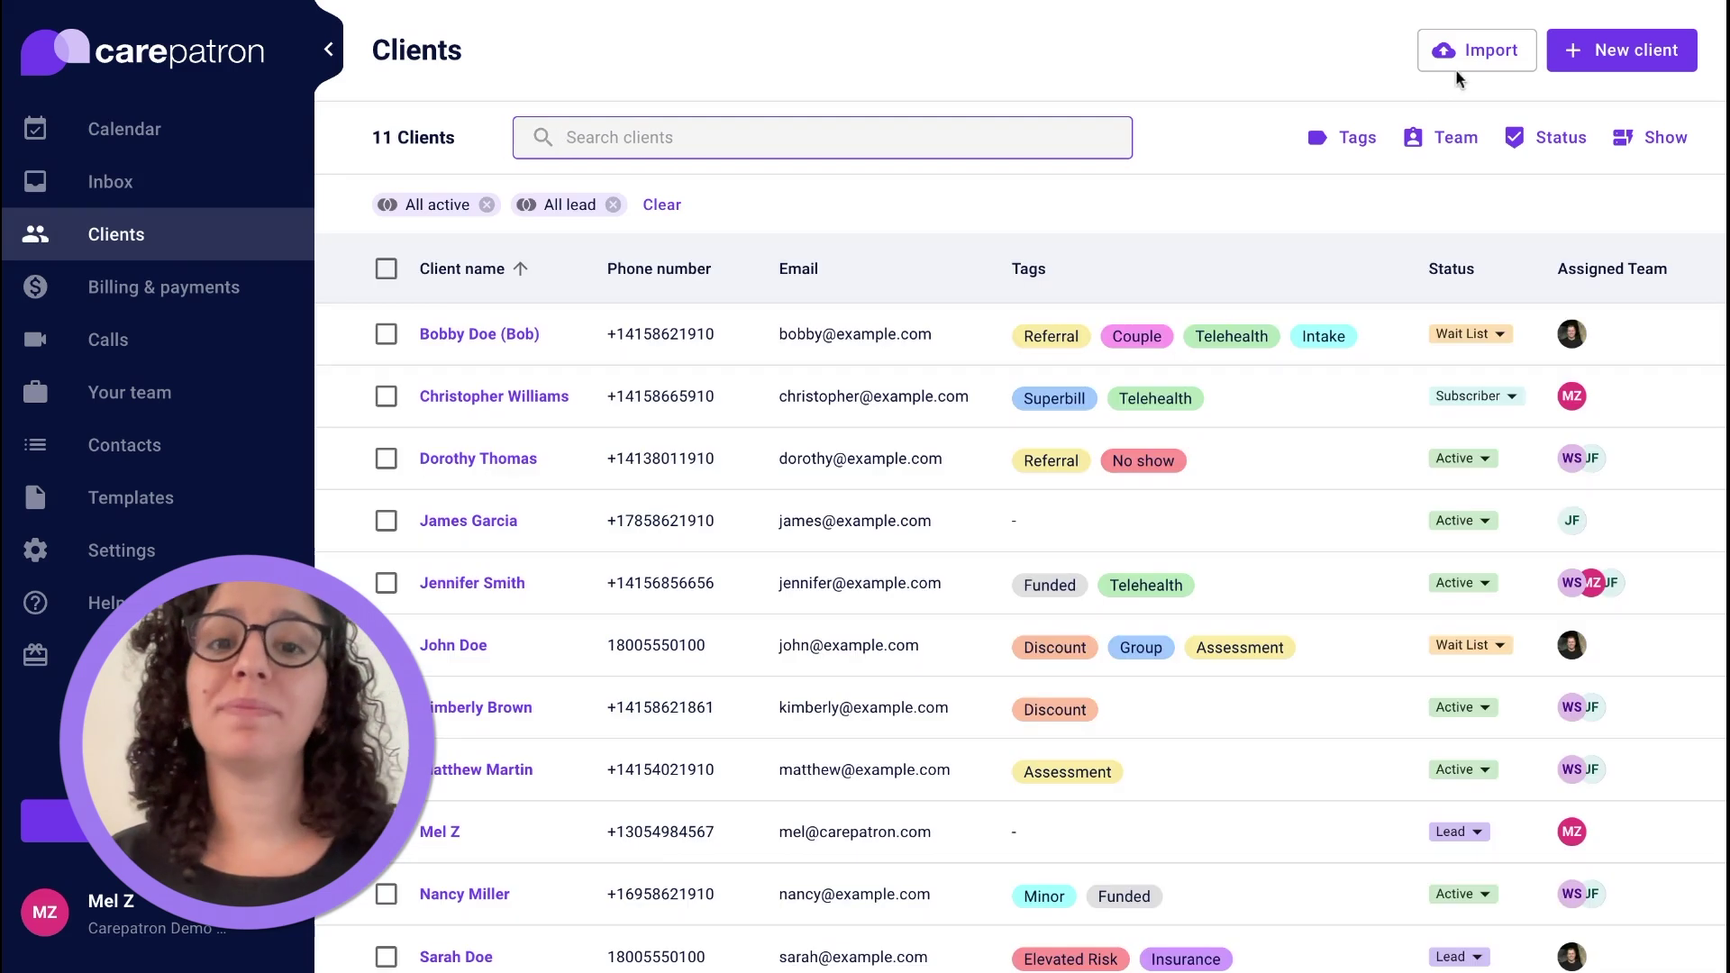
Look at the client import and new client options without adding anything.
click(1471, 63)
click(1373, 84)
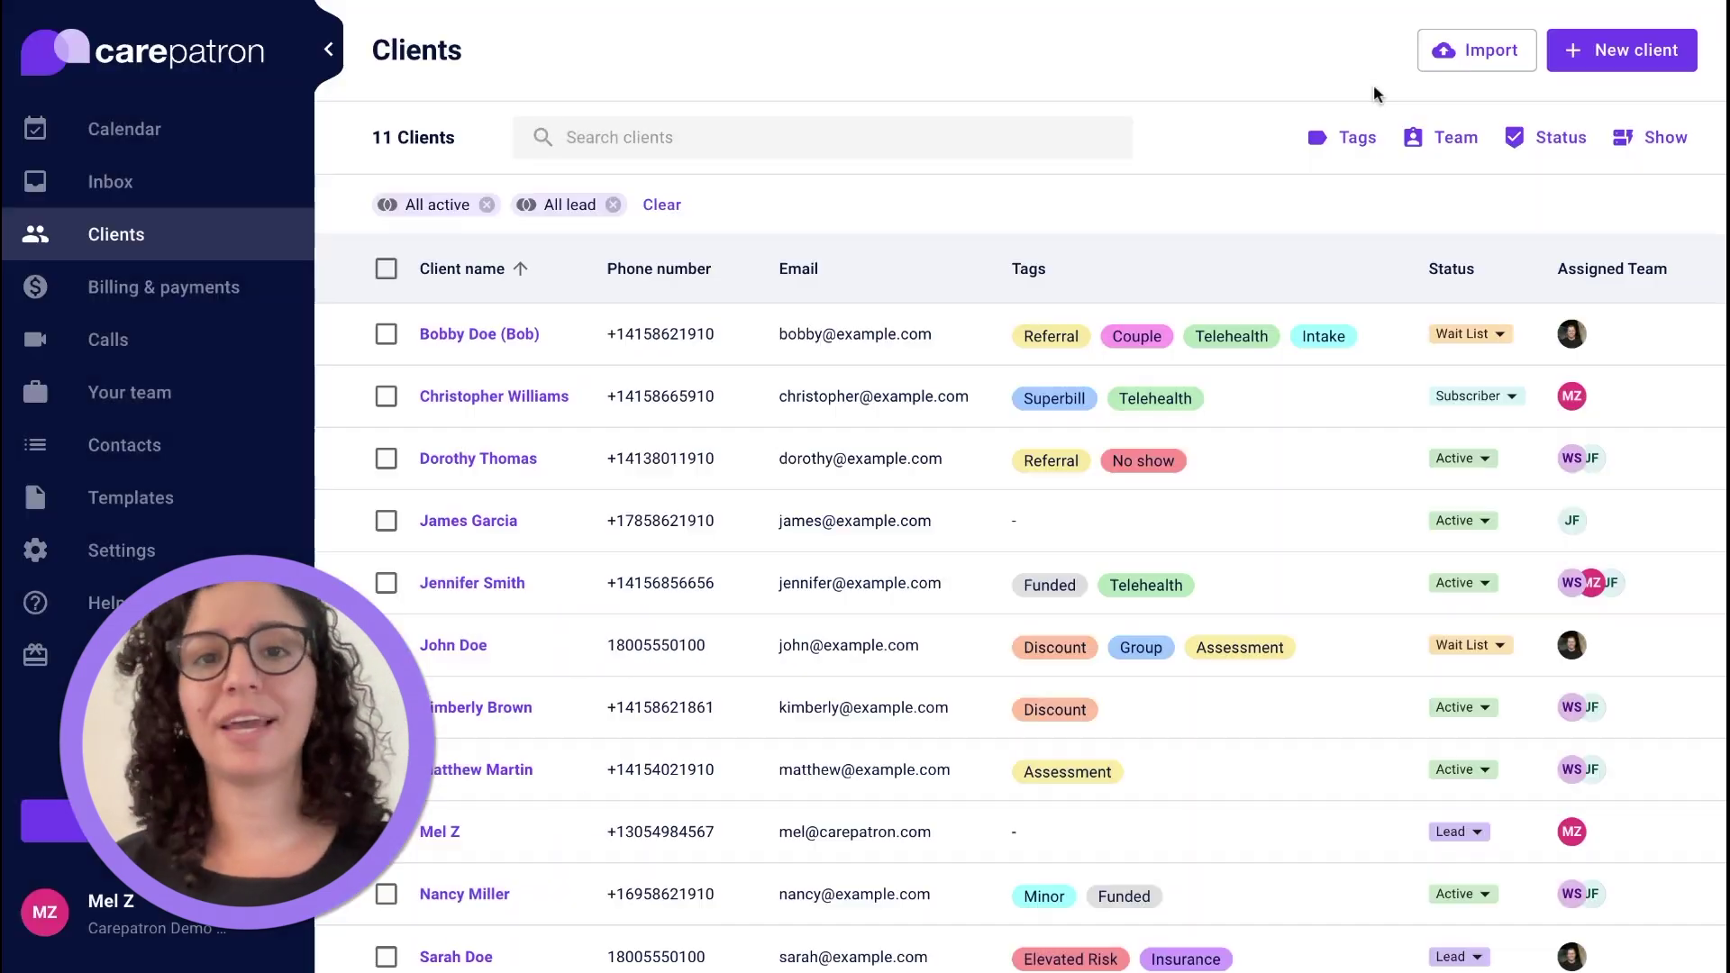
click(1633, 59)
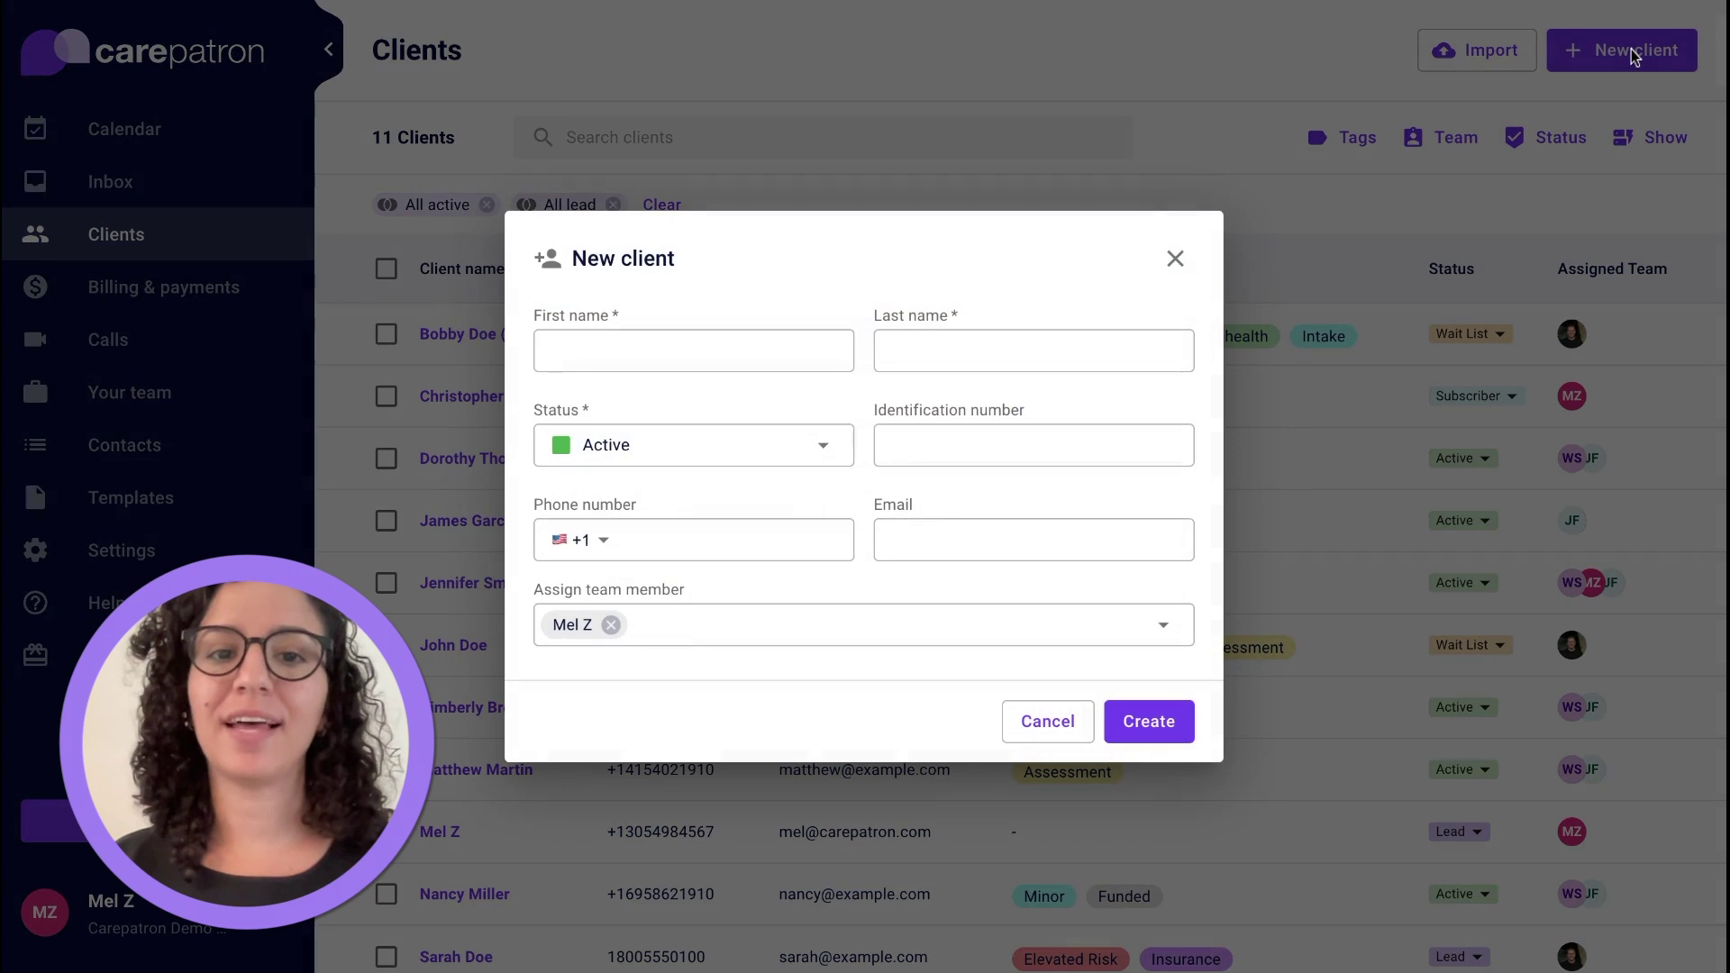
click(1269, 247)
Open the first client's record and browse its tabs, ending on Billing & receipts.
click(483, 349)
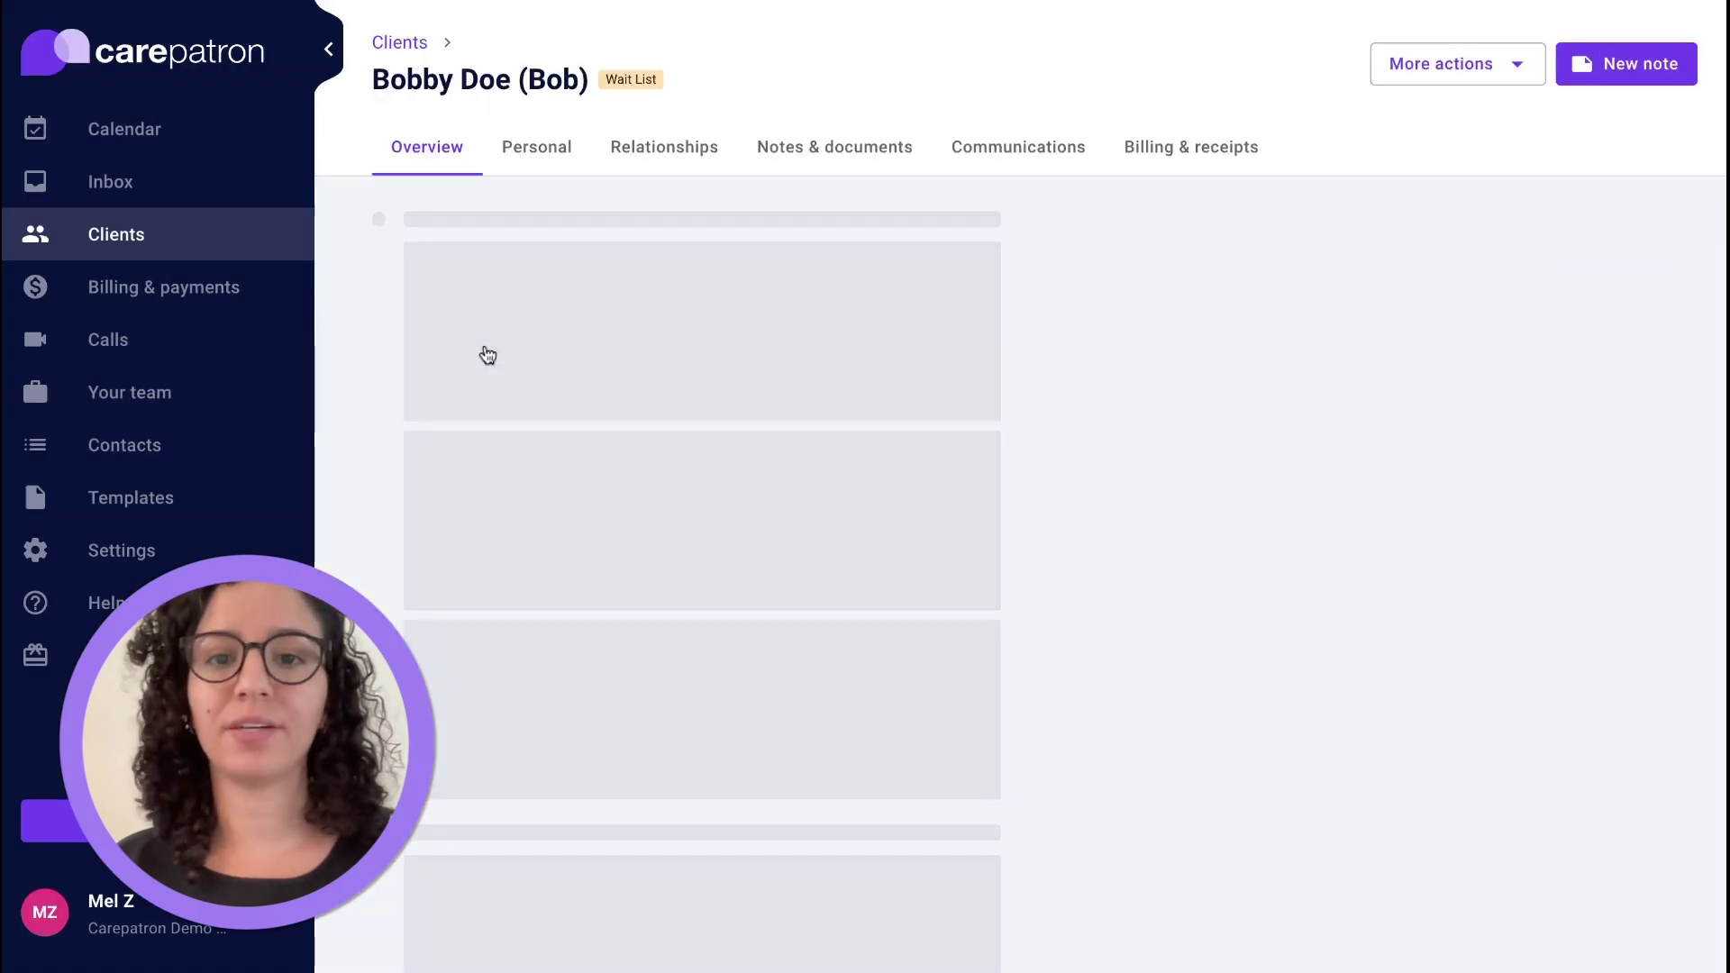
click(539, 150)
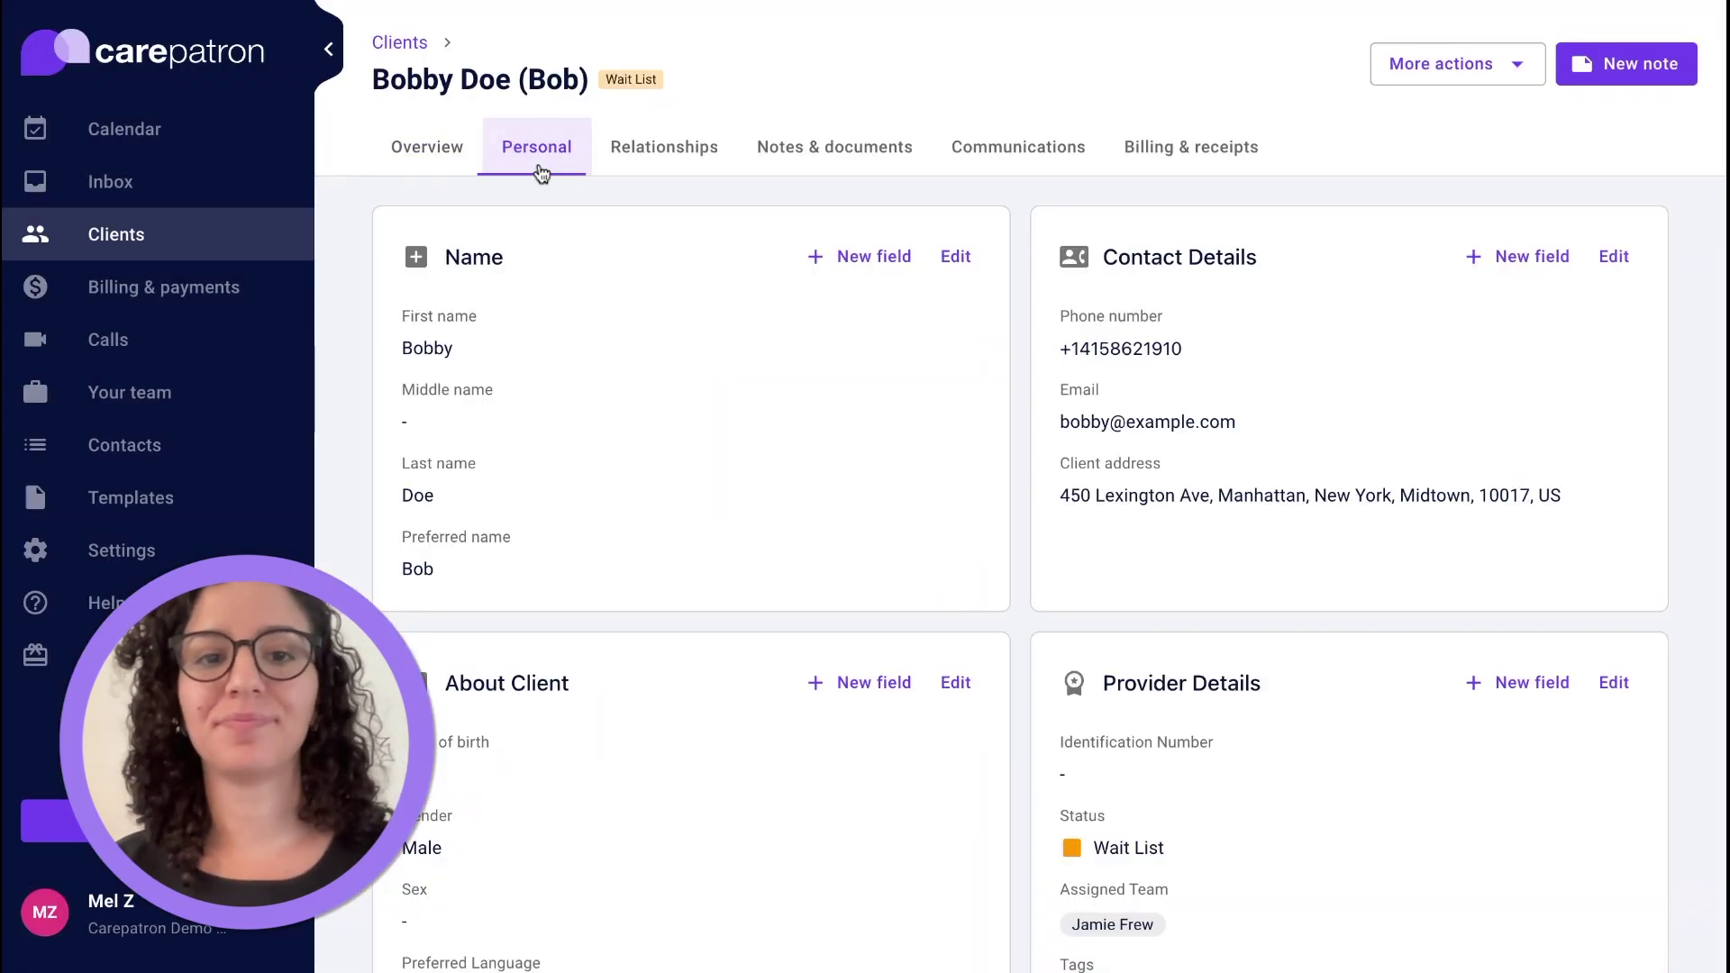
click(664, 149)
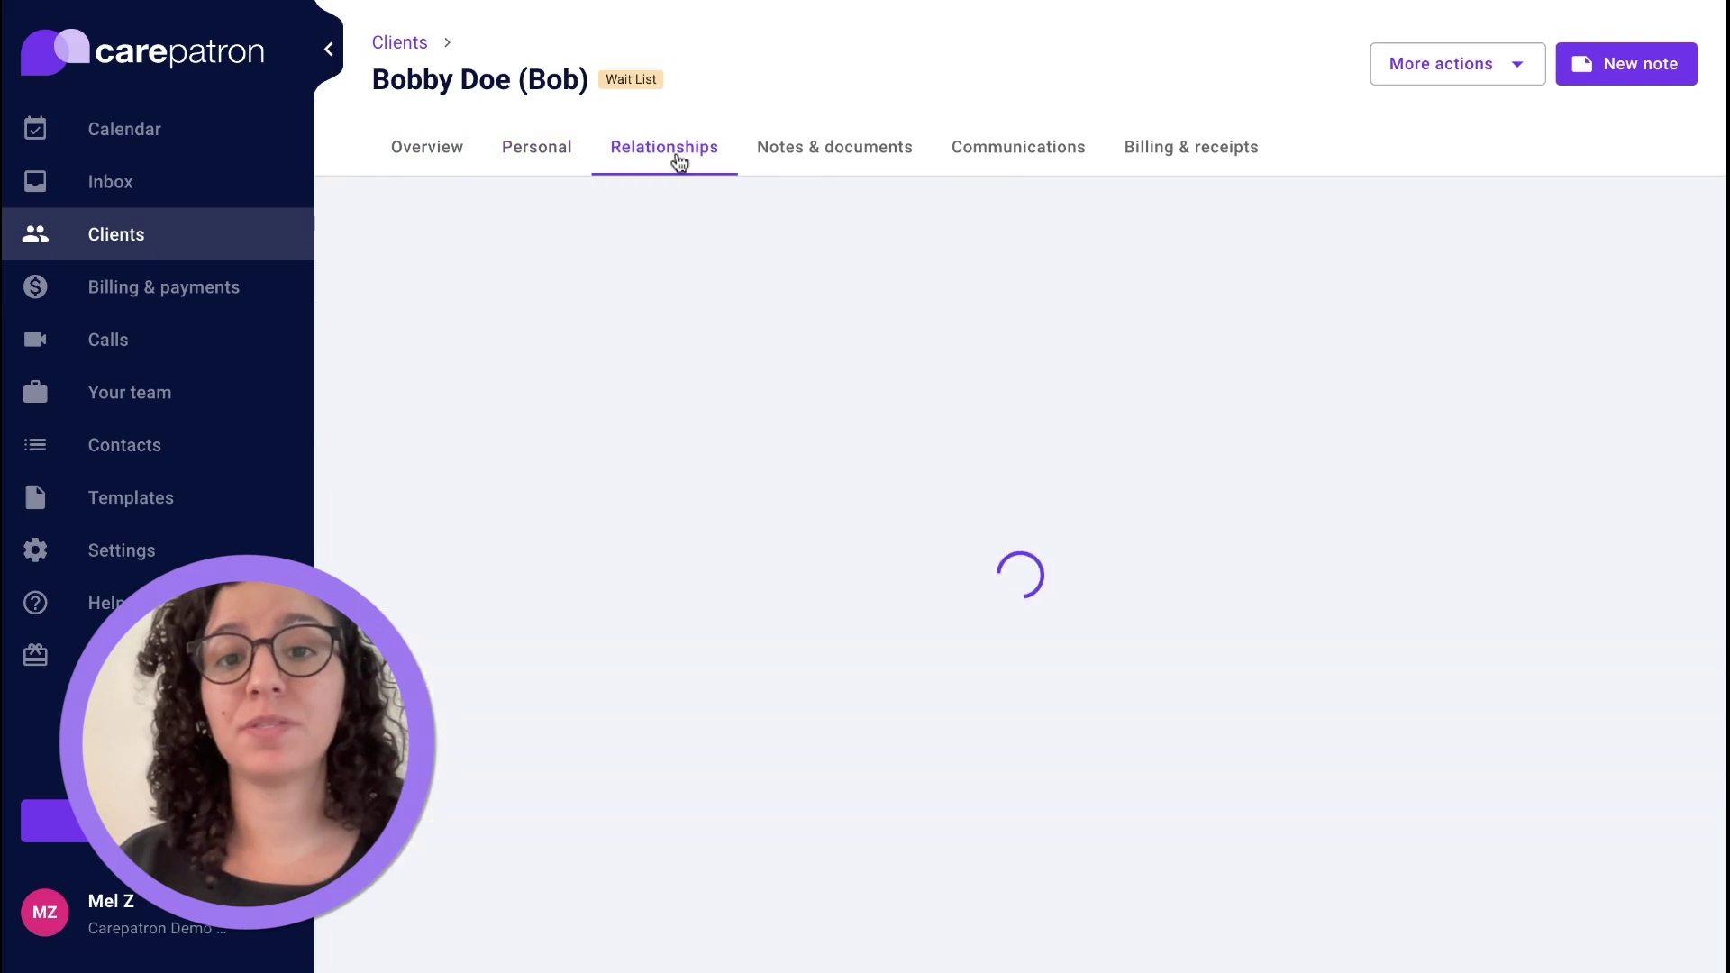
click(835, 149)
click(1460, 63)
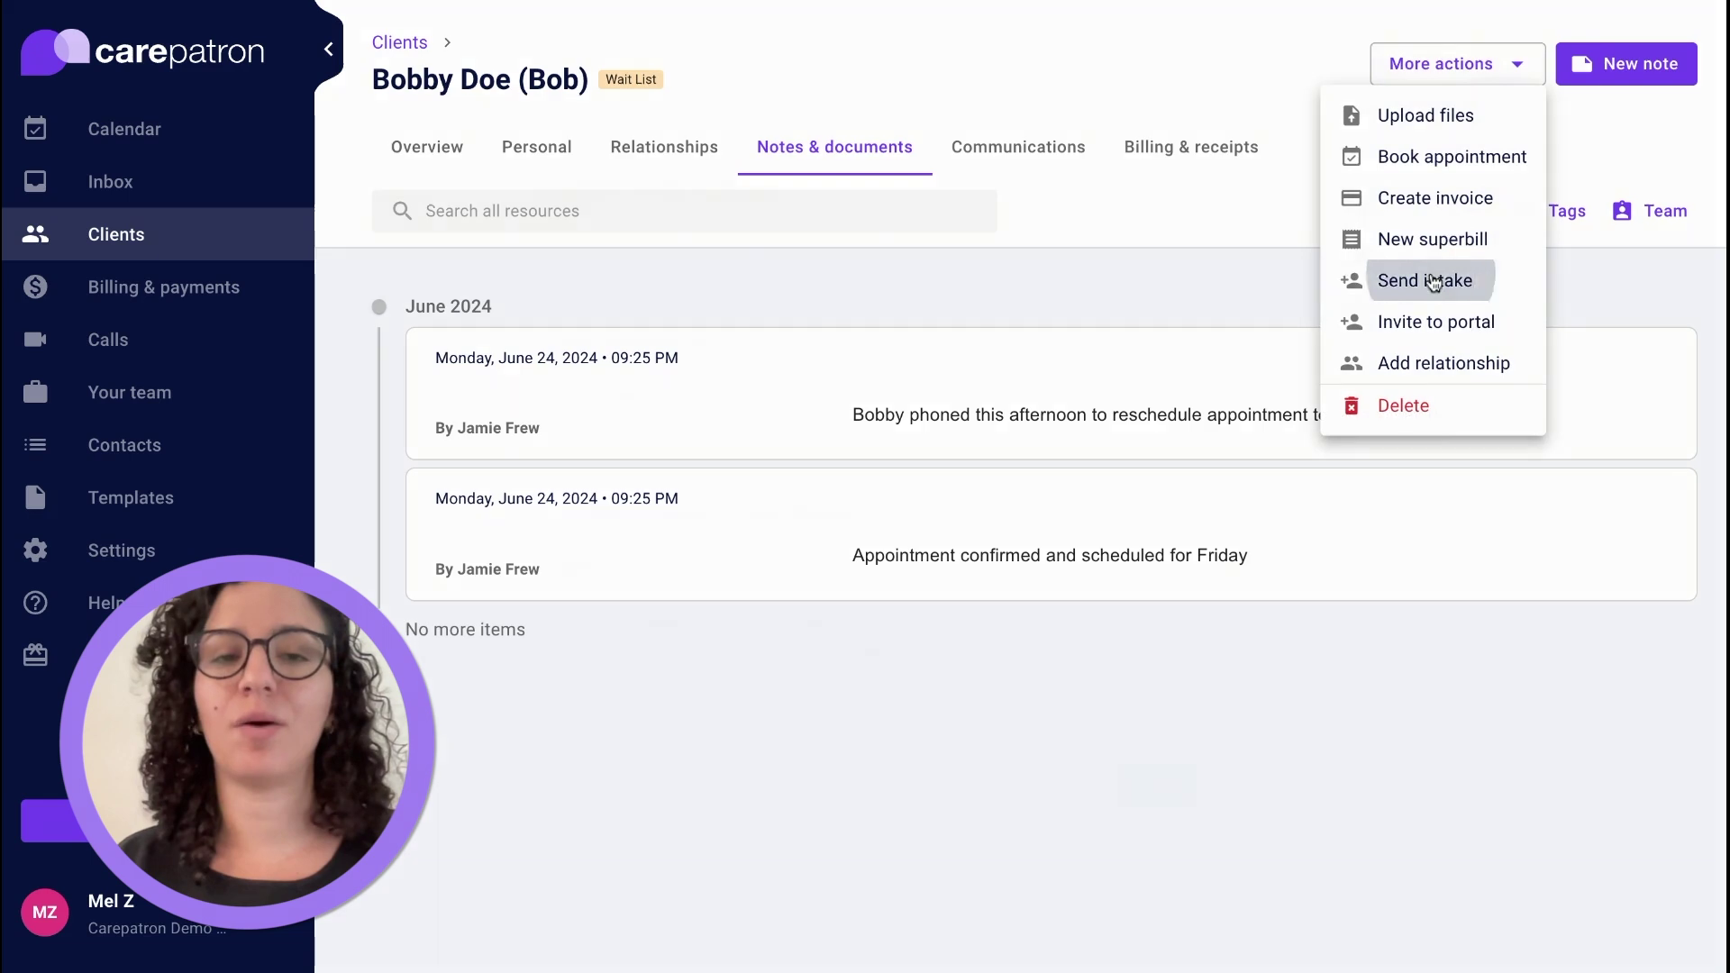
click(1429, 280)
key(Escape)
click(975, 147)
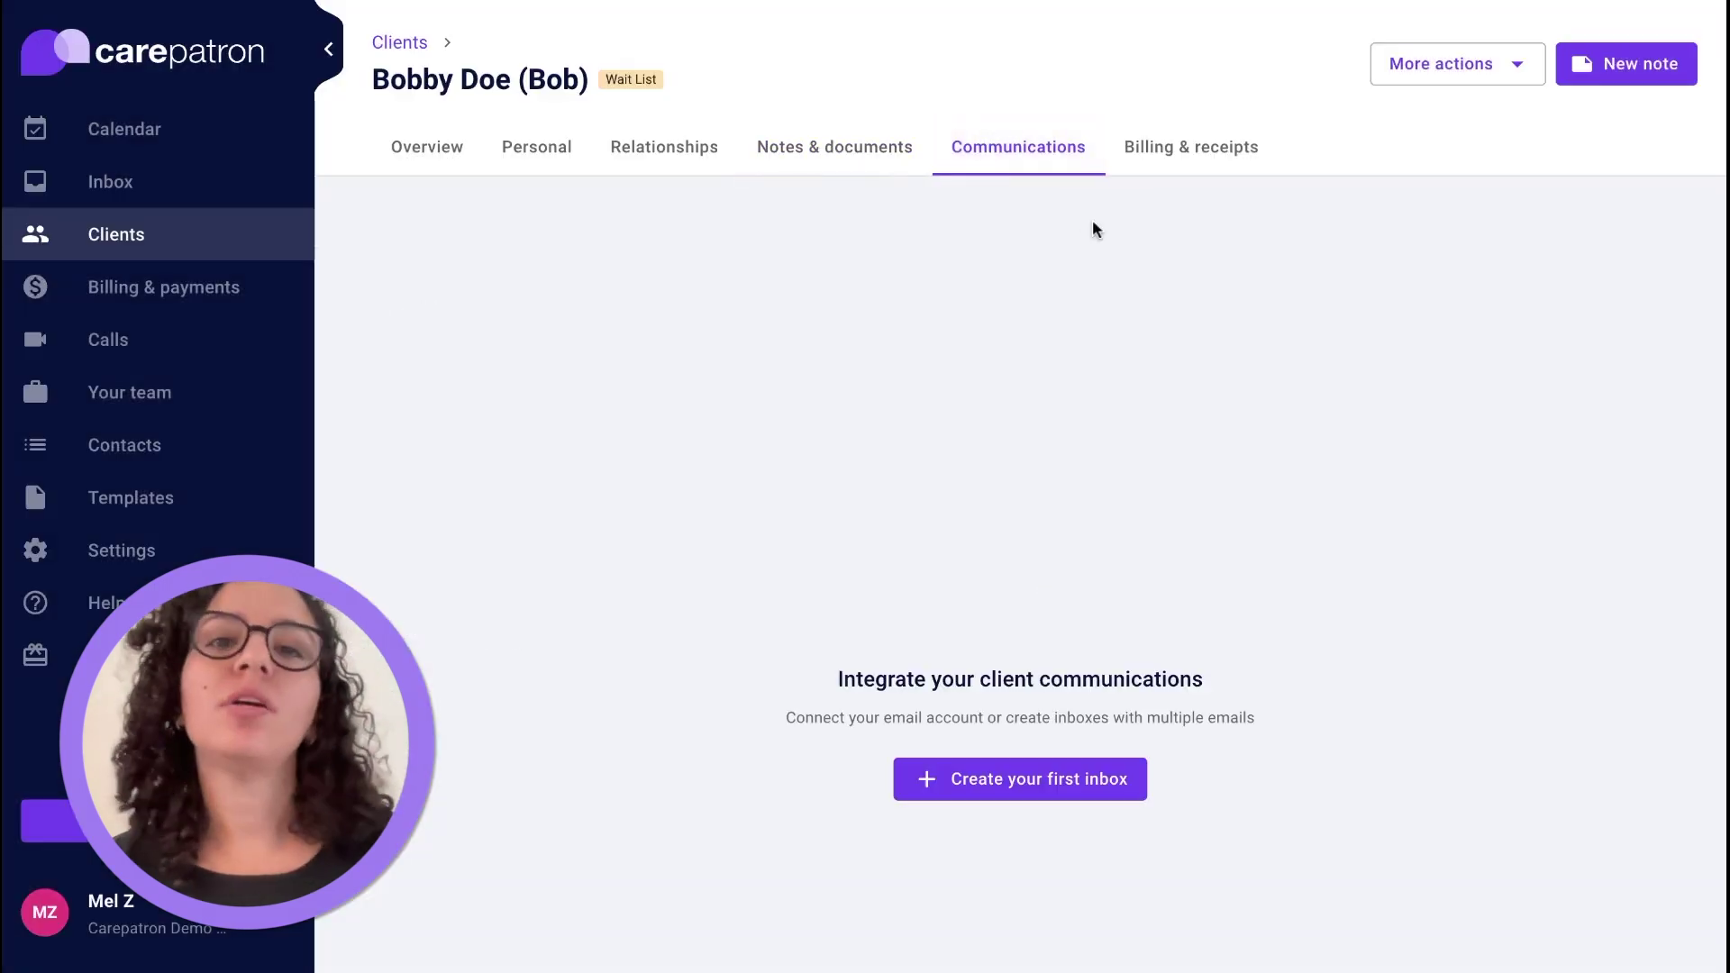
click(1193, 169)
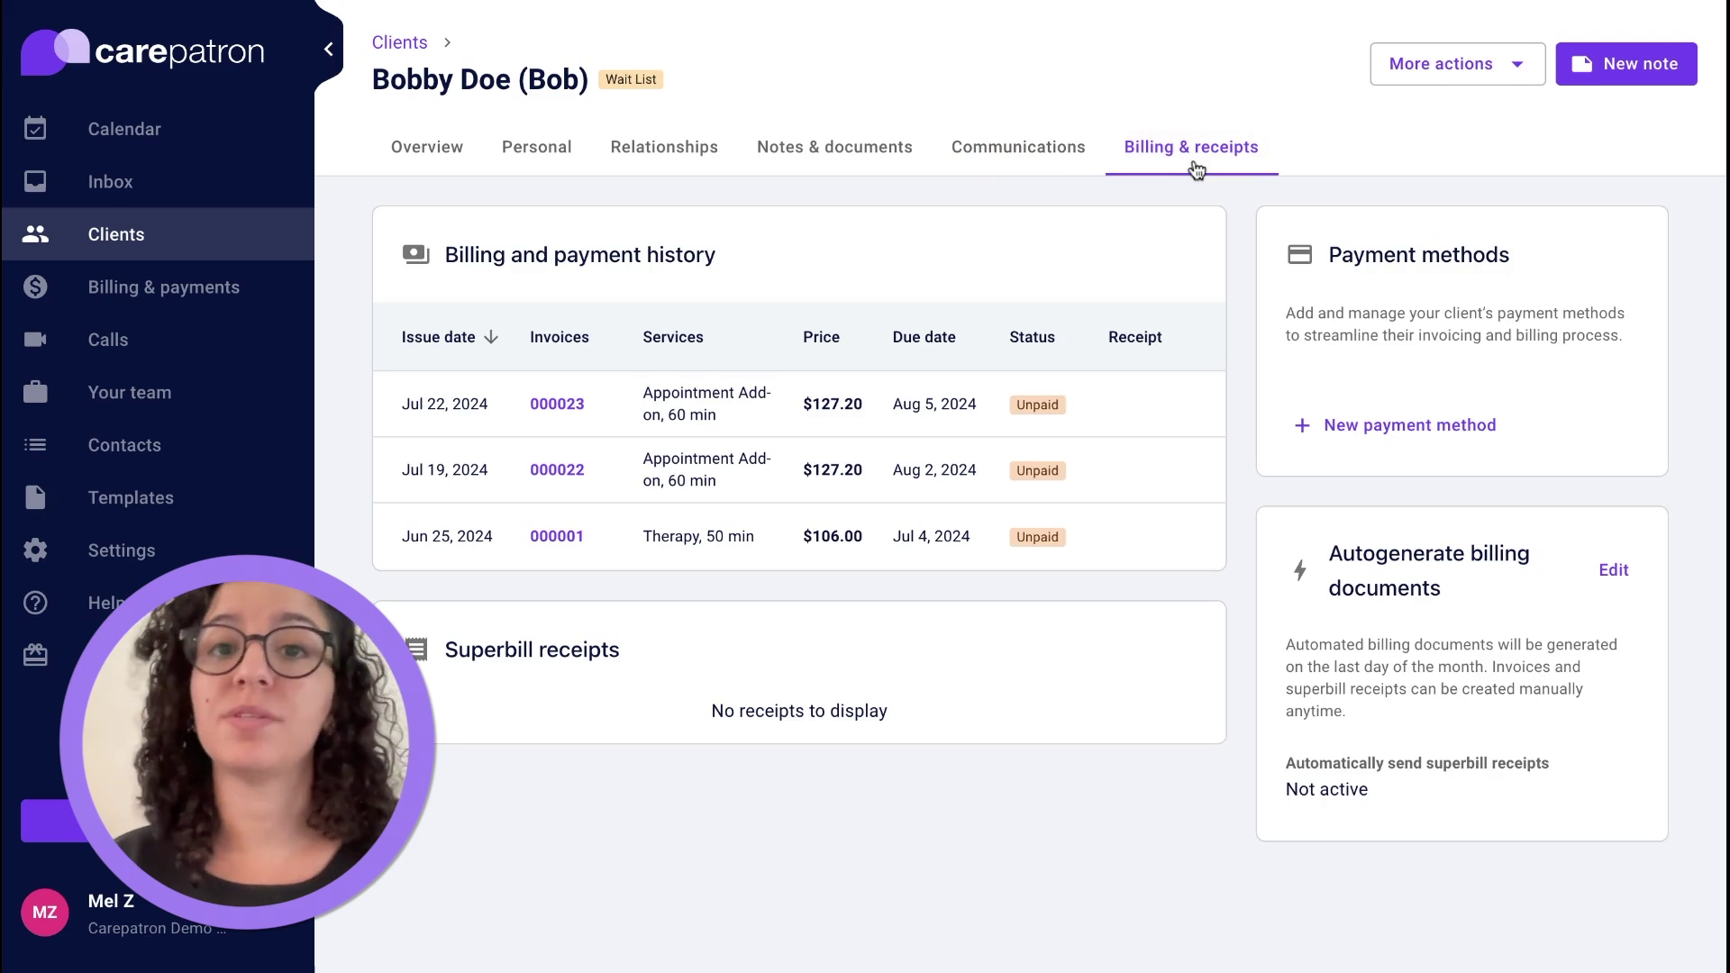
Create a team member with first name, last name and work e-mail, then open their profile.
click(189, 408)
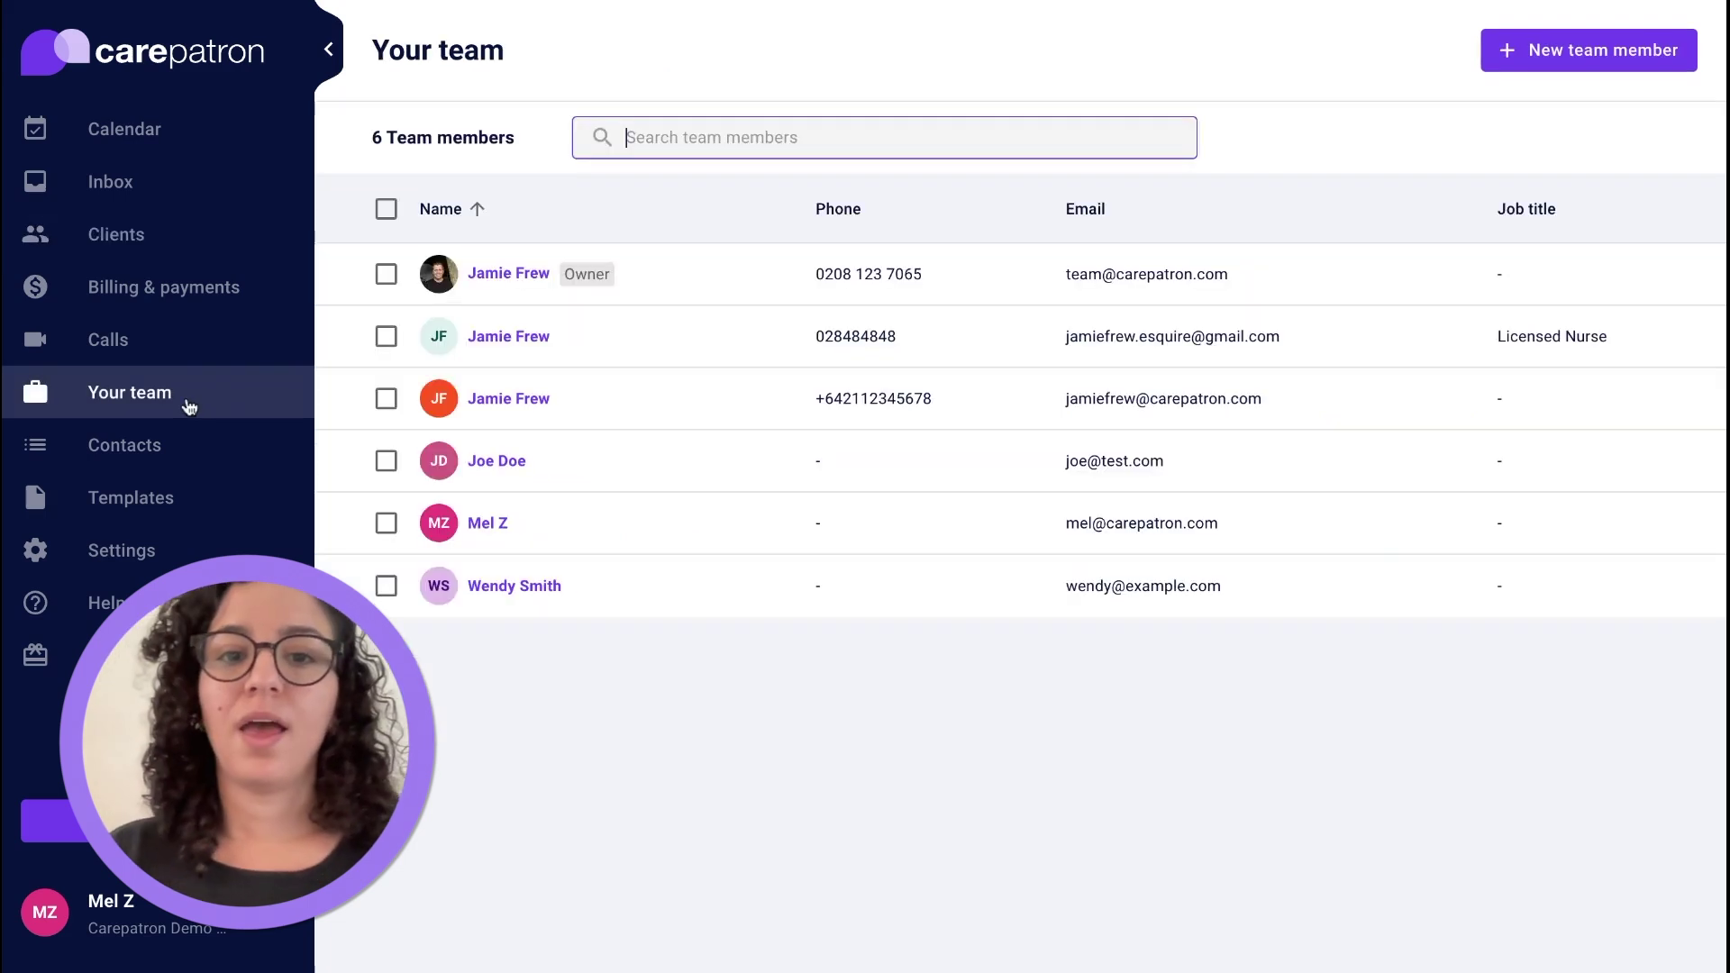
click(1588, 56)
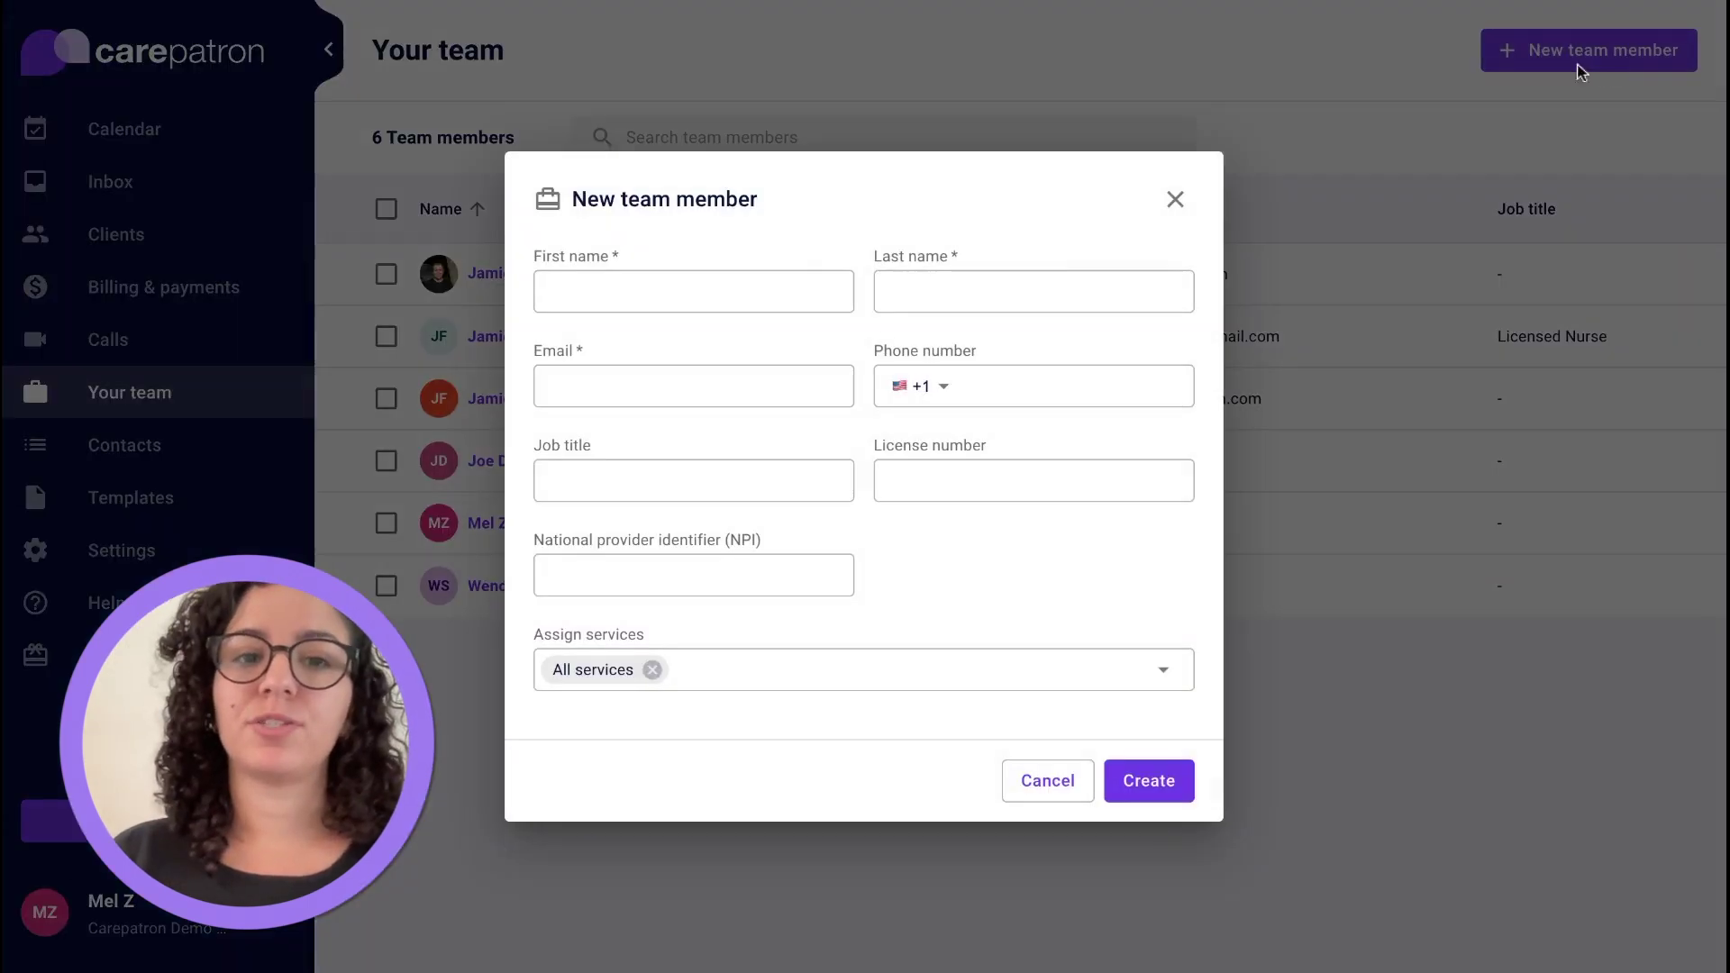
key(Tab)
key(Tab)
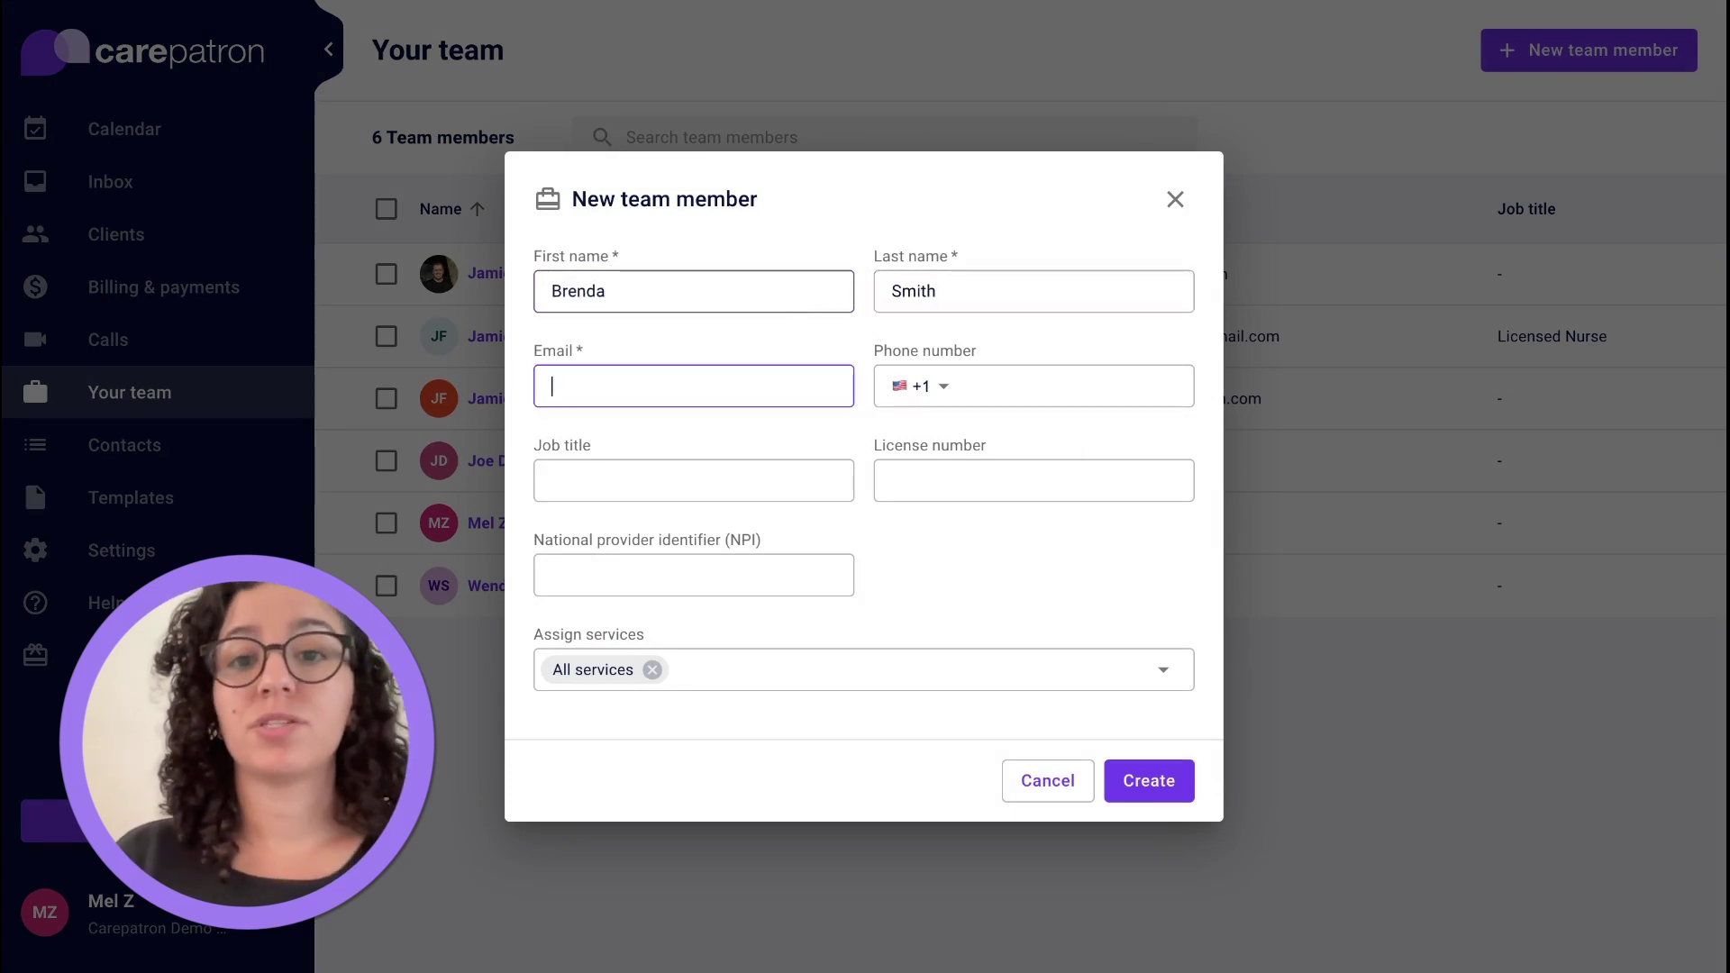
click(1147, 796)
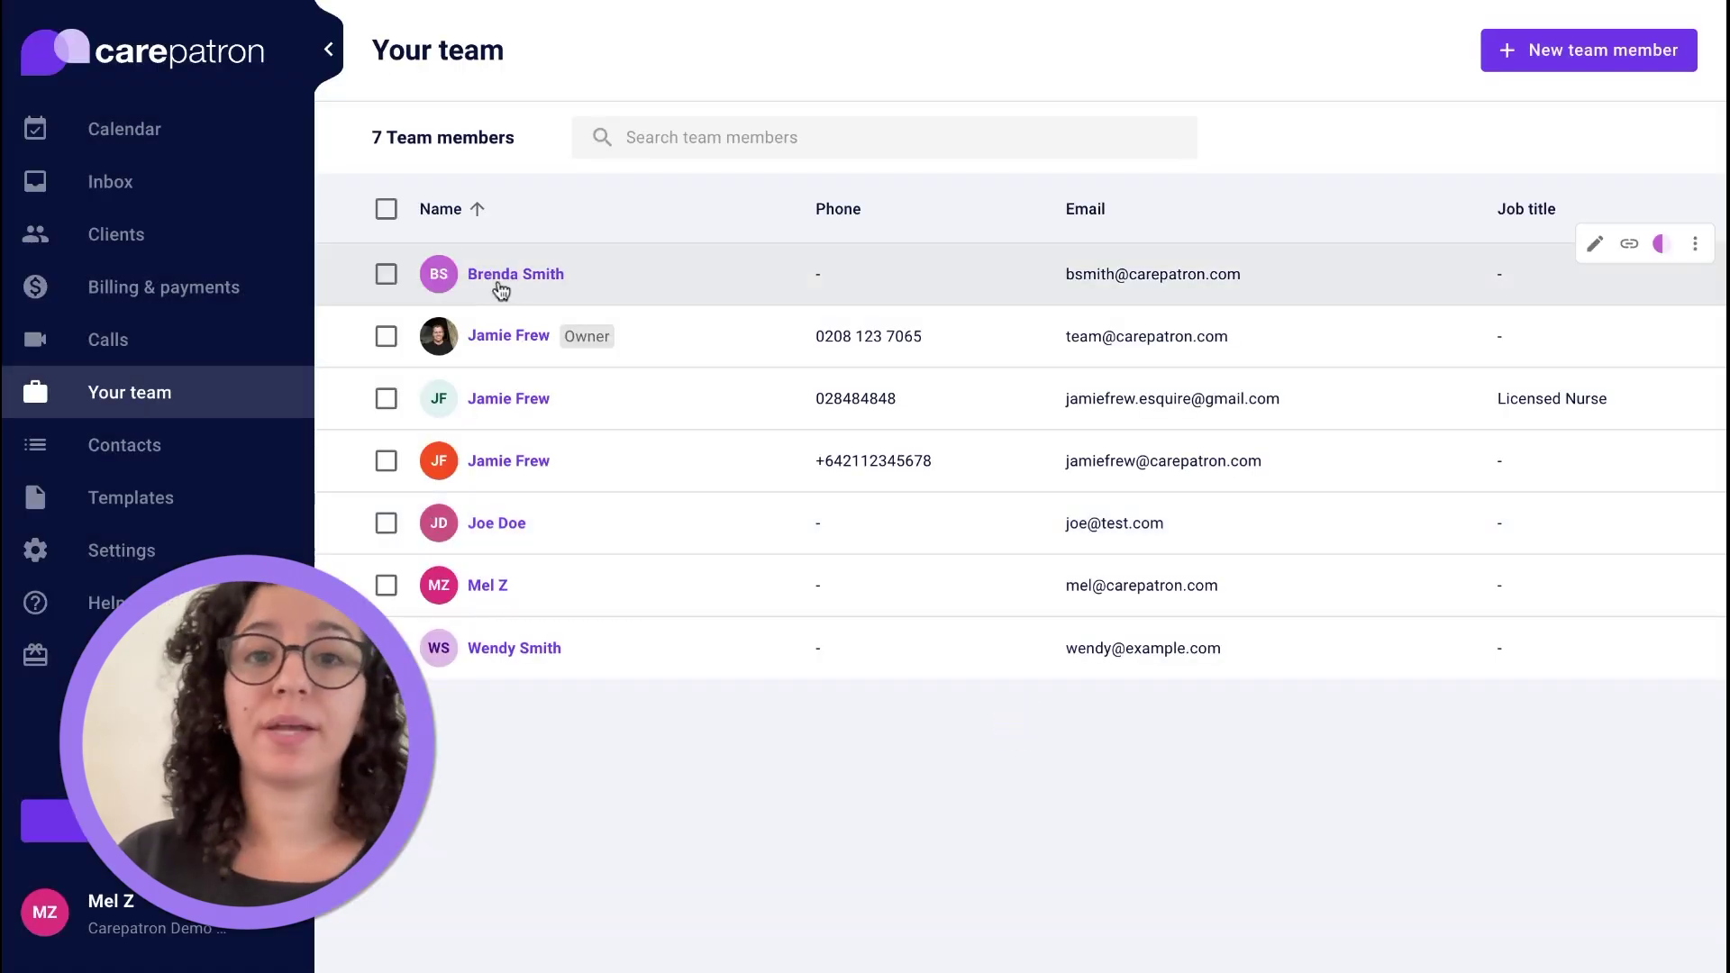
click(500, 281)
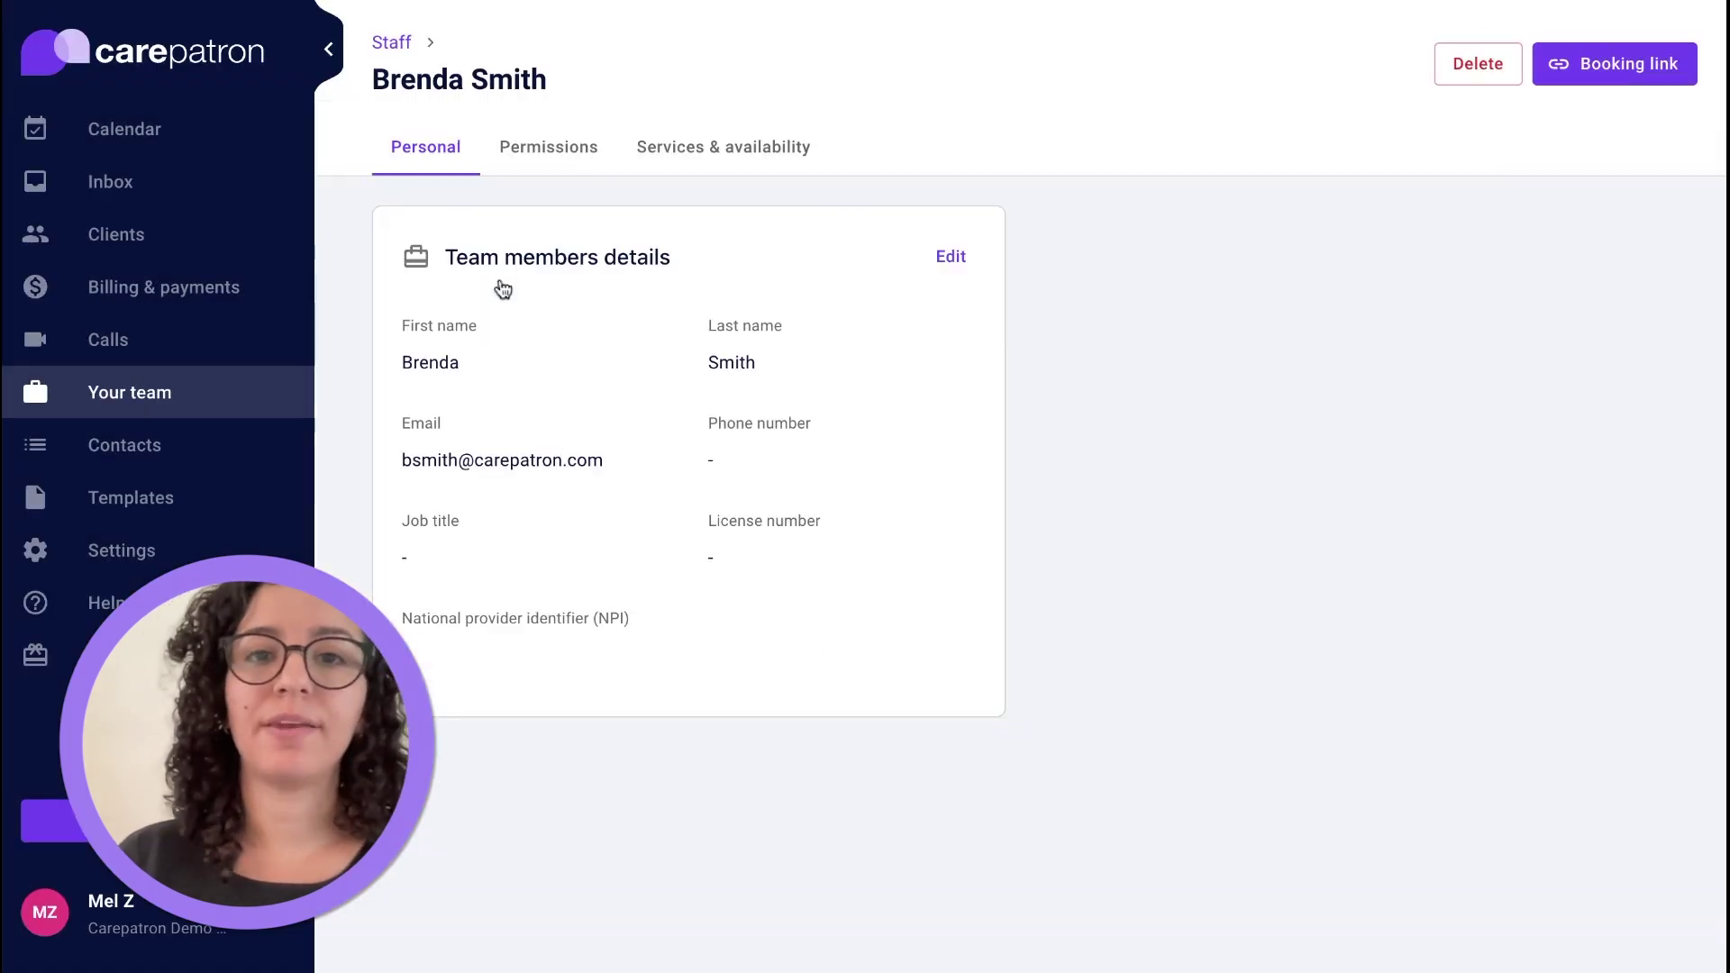
Grant the team member Everything view access to workspace settings and save.
click(544, 151)
click(964, 249)
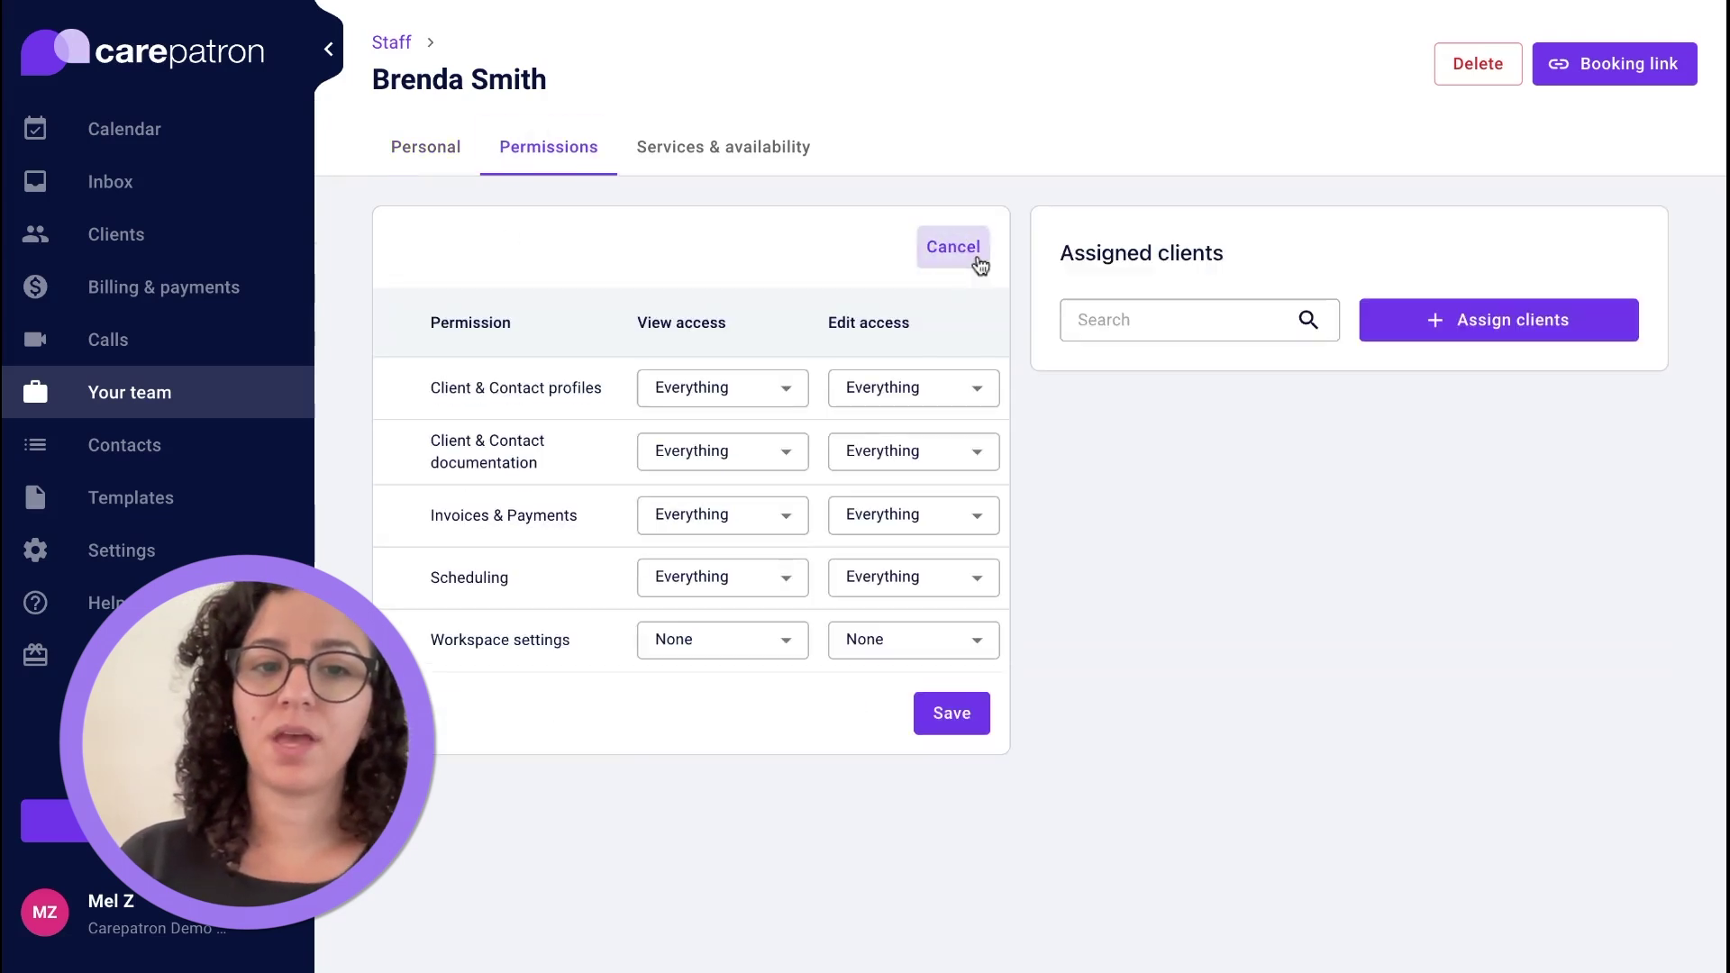
click(721, 639)
click(709, 726)
click(948, 714)
Review their services and availability, then open the practice's Invoices page.
click(683, 152)
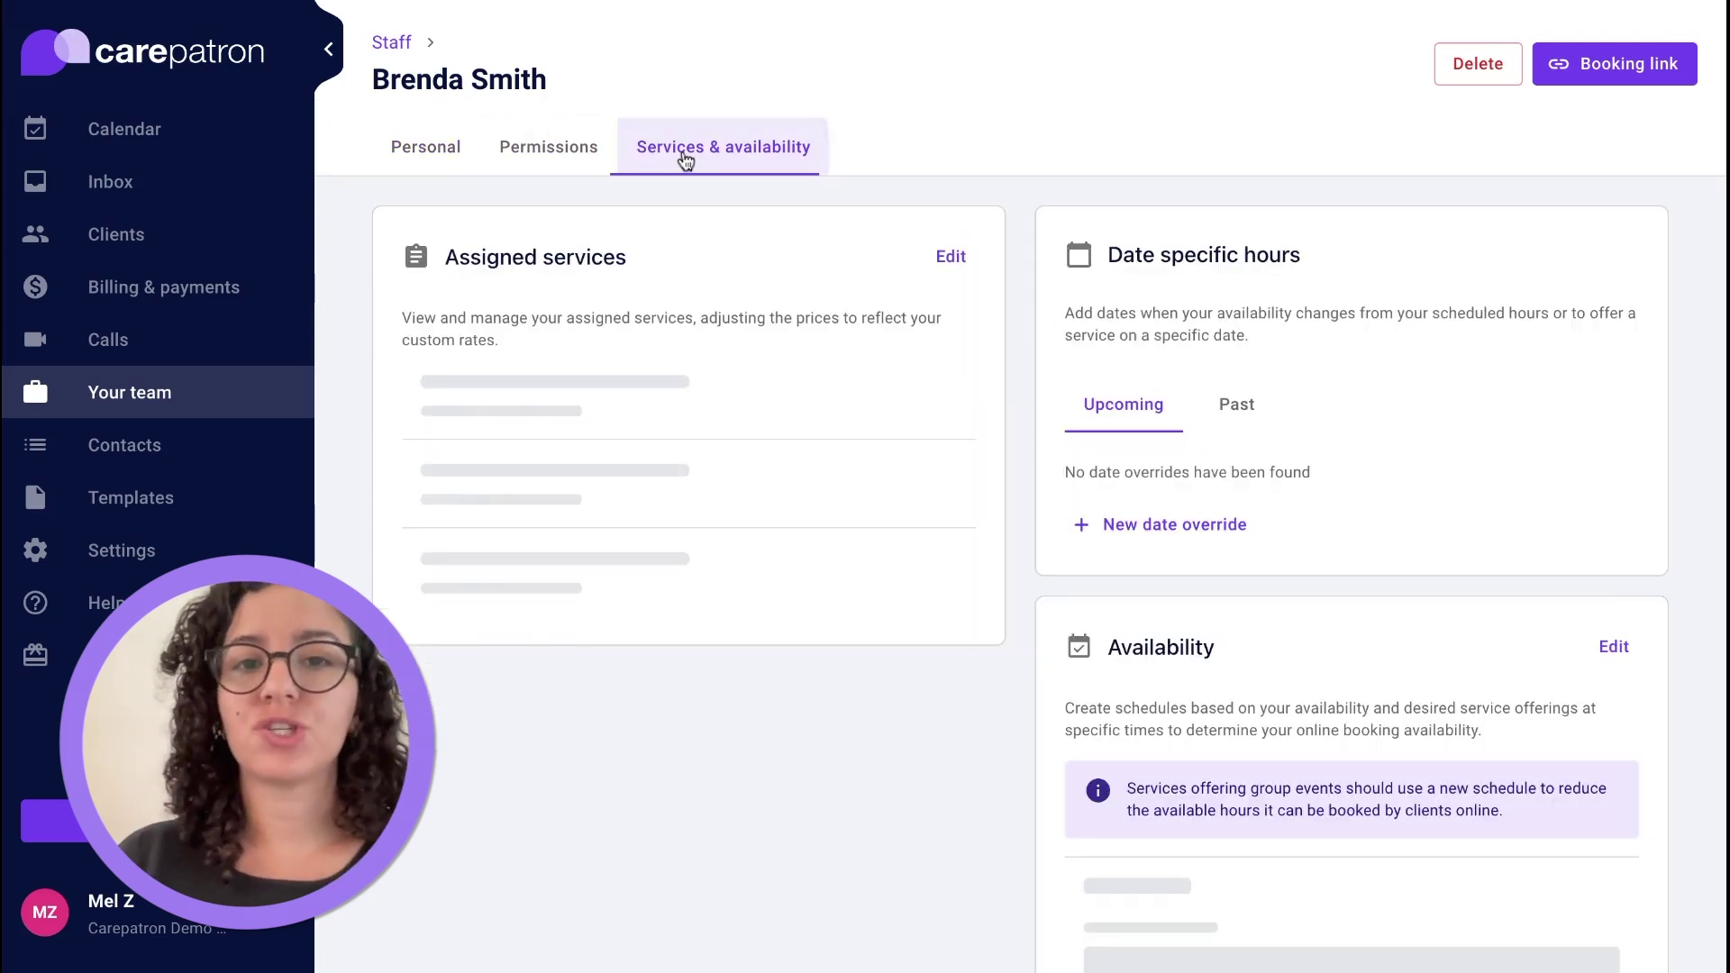
scroll(656, 340, down, 5)
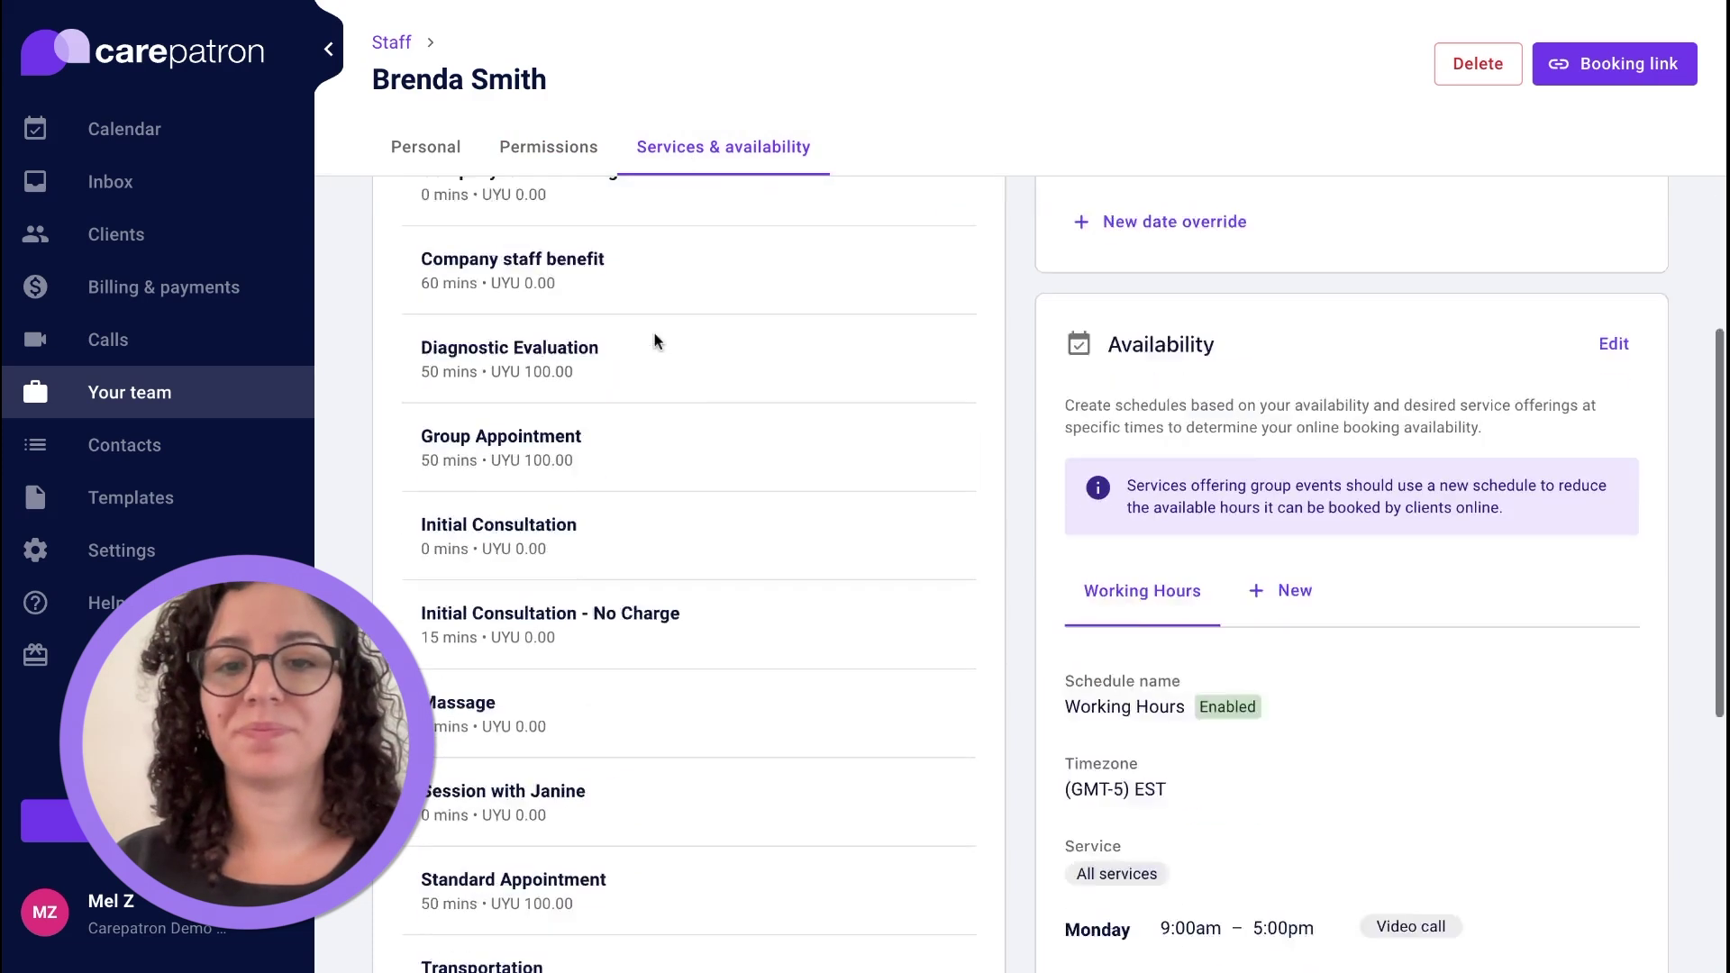
scroll(657, 339, up, 2)
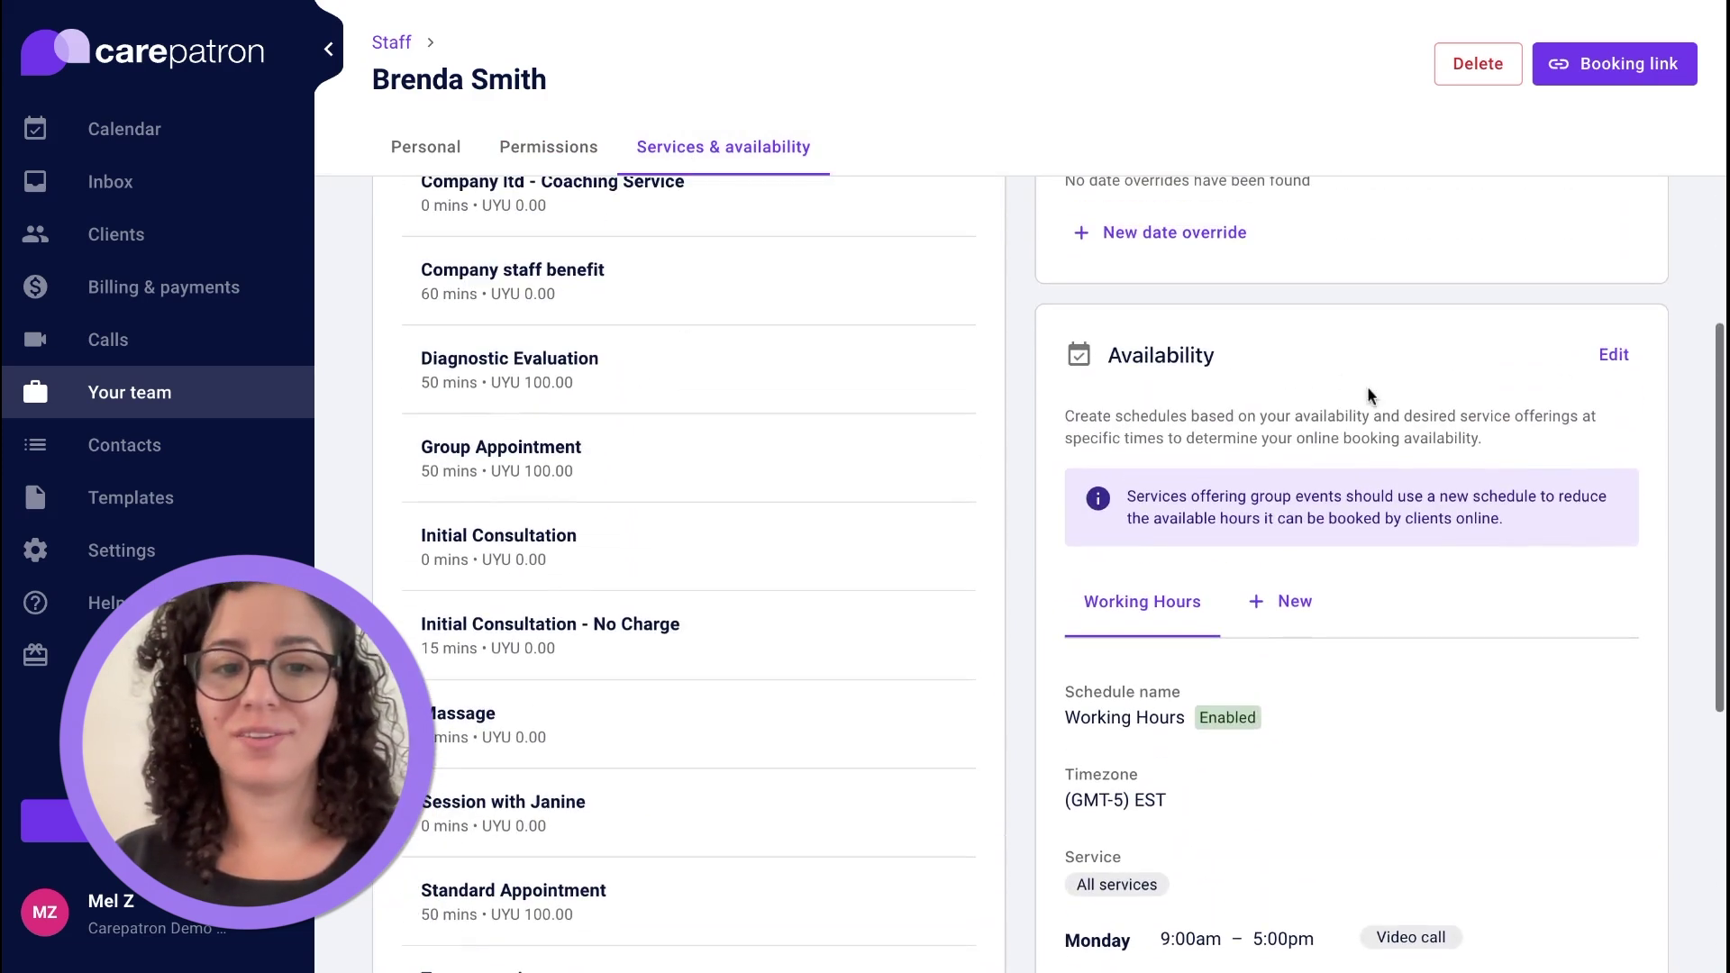
scroll(1366, 386, down, 5)
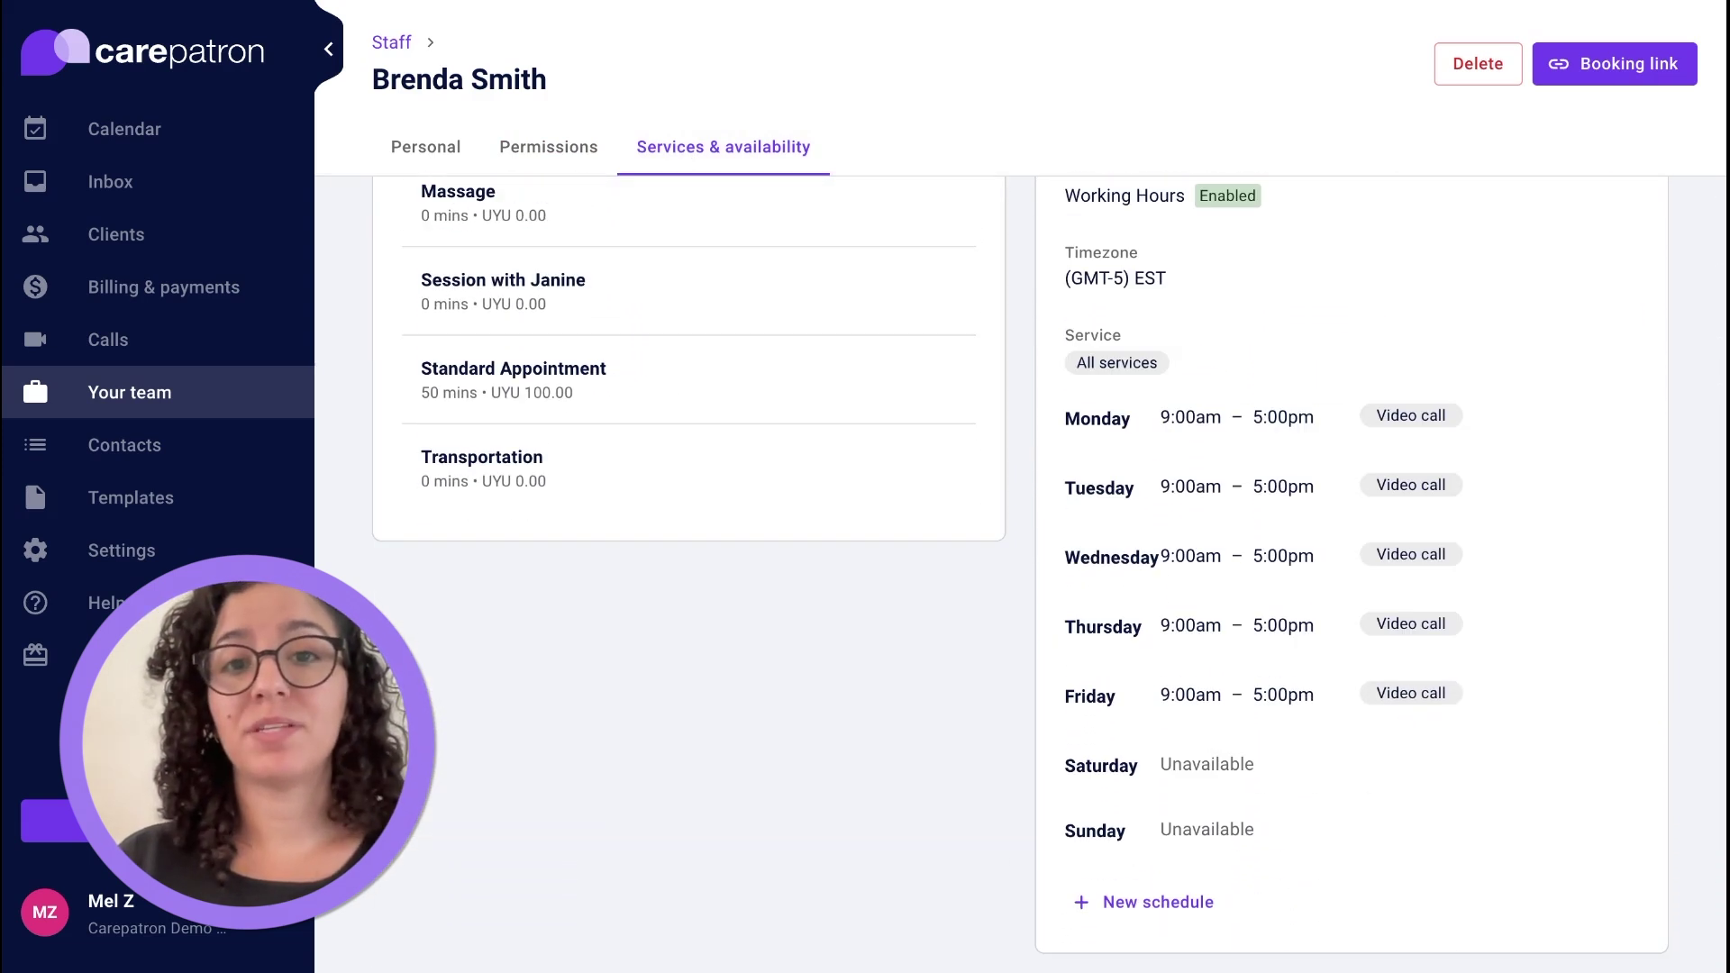
click(218, 283)
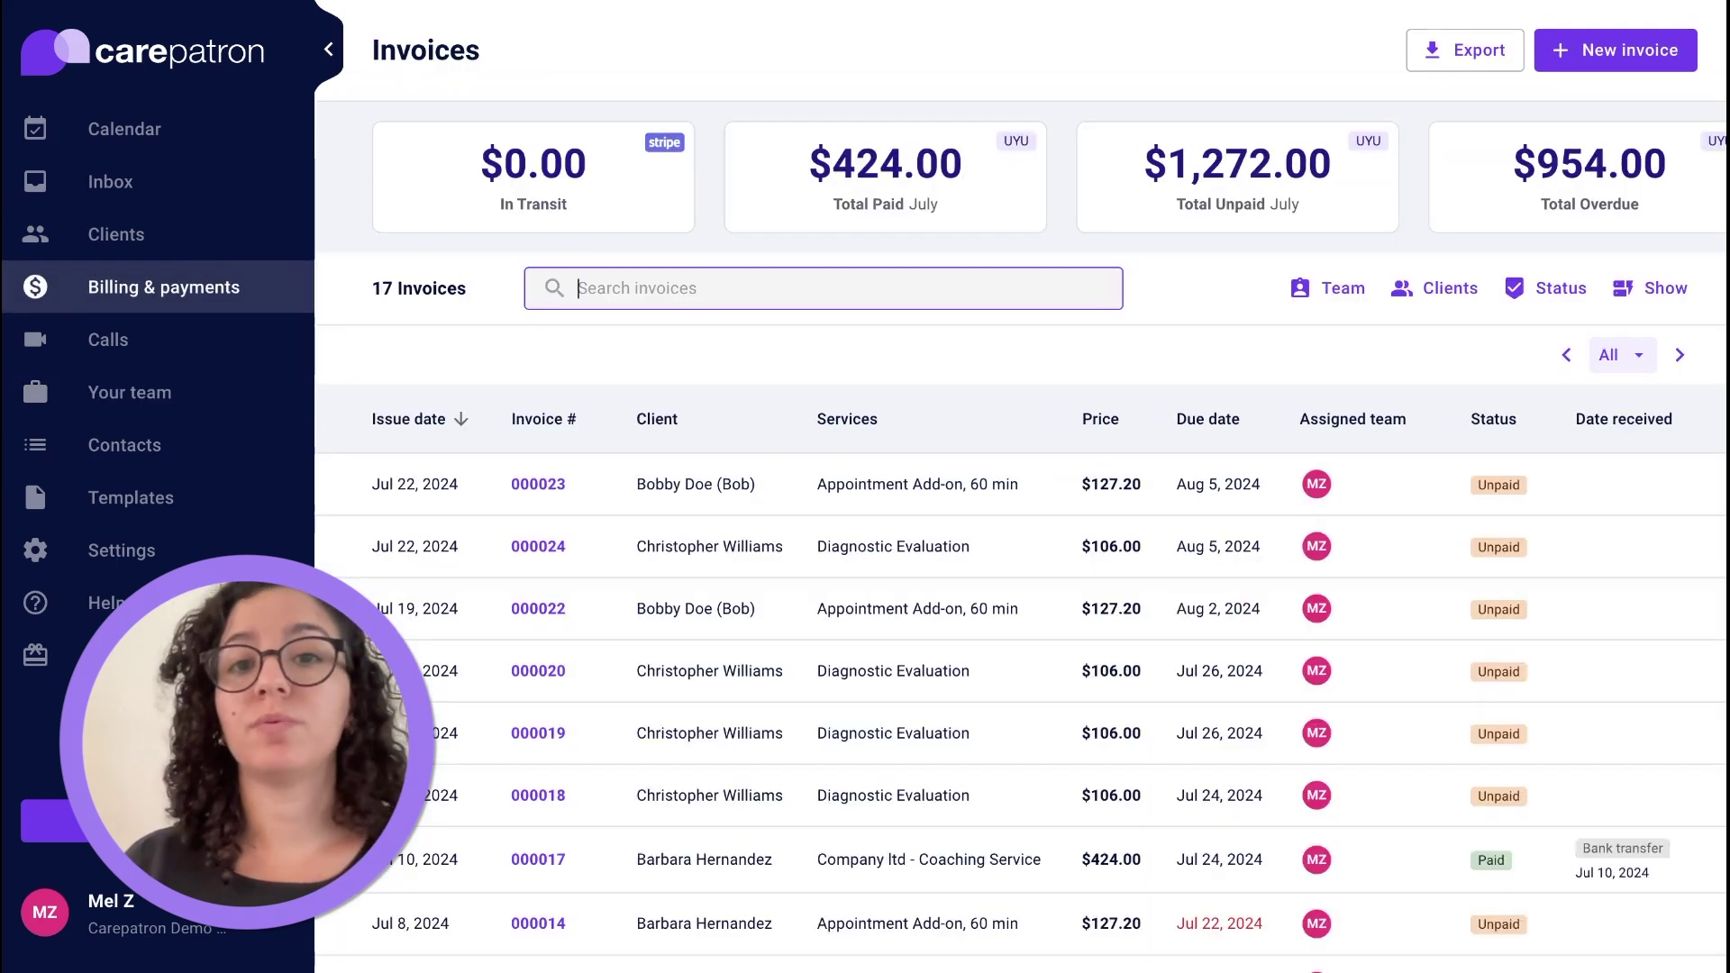
Scroll through all 17 invoices, then open the Templates library.
scroll(1040, 411, down, 3)
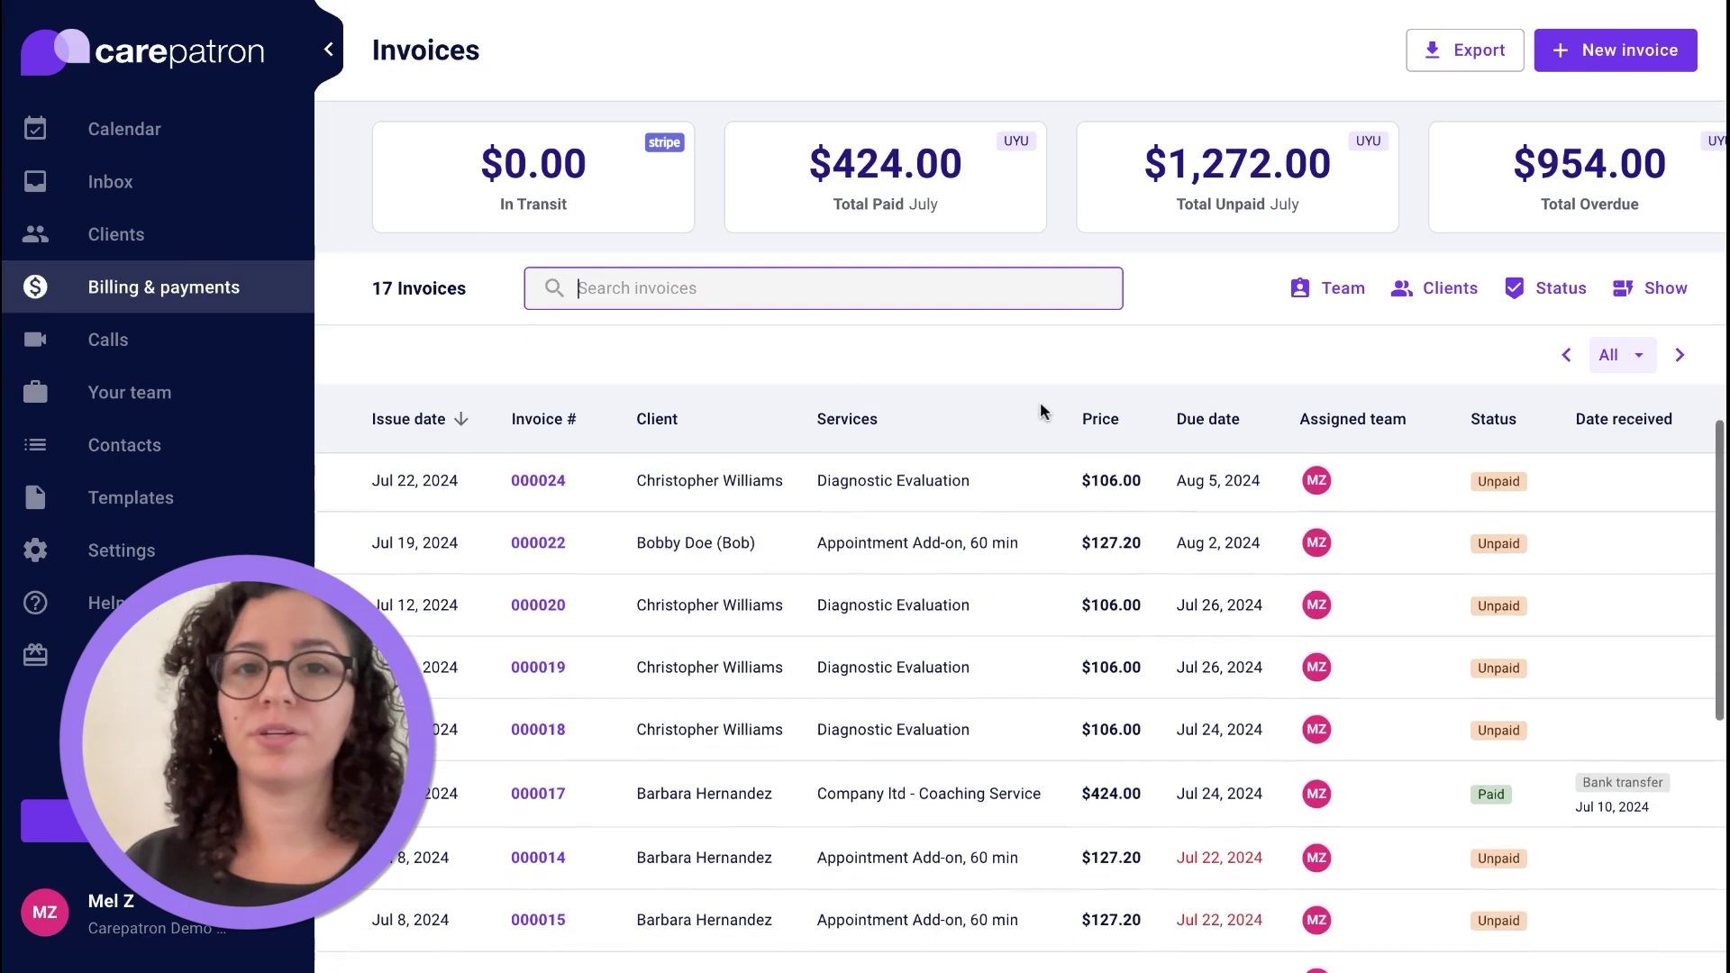
scroll(1020, 712, down, 3)
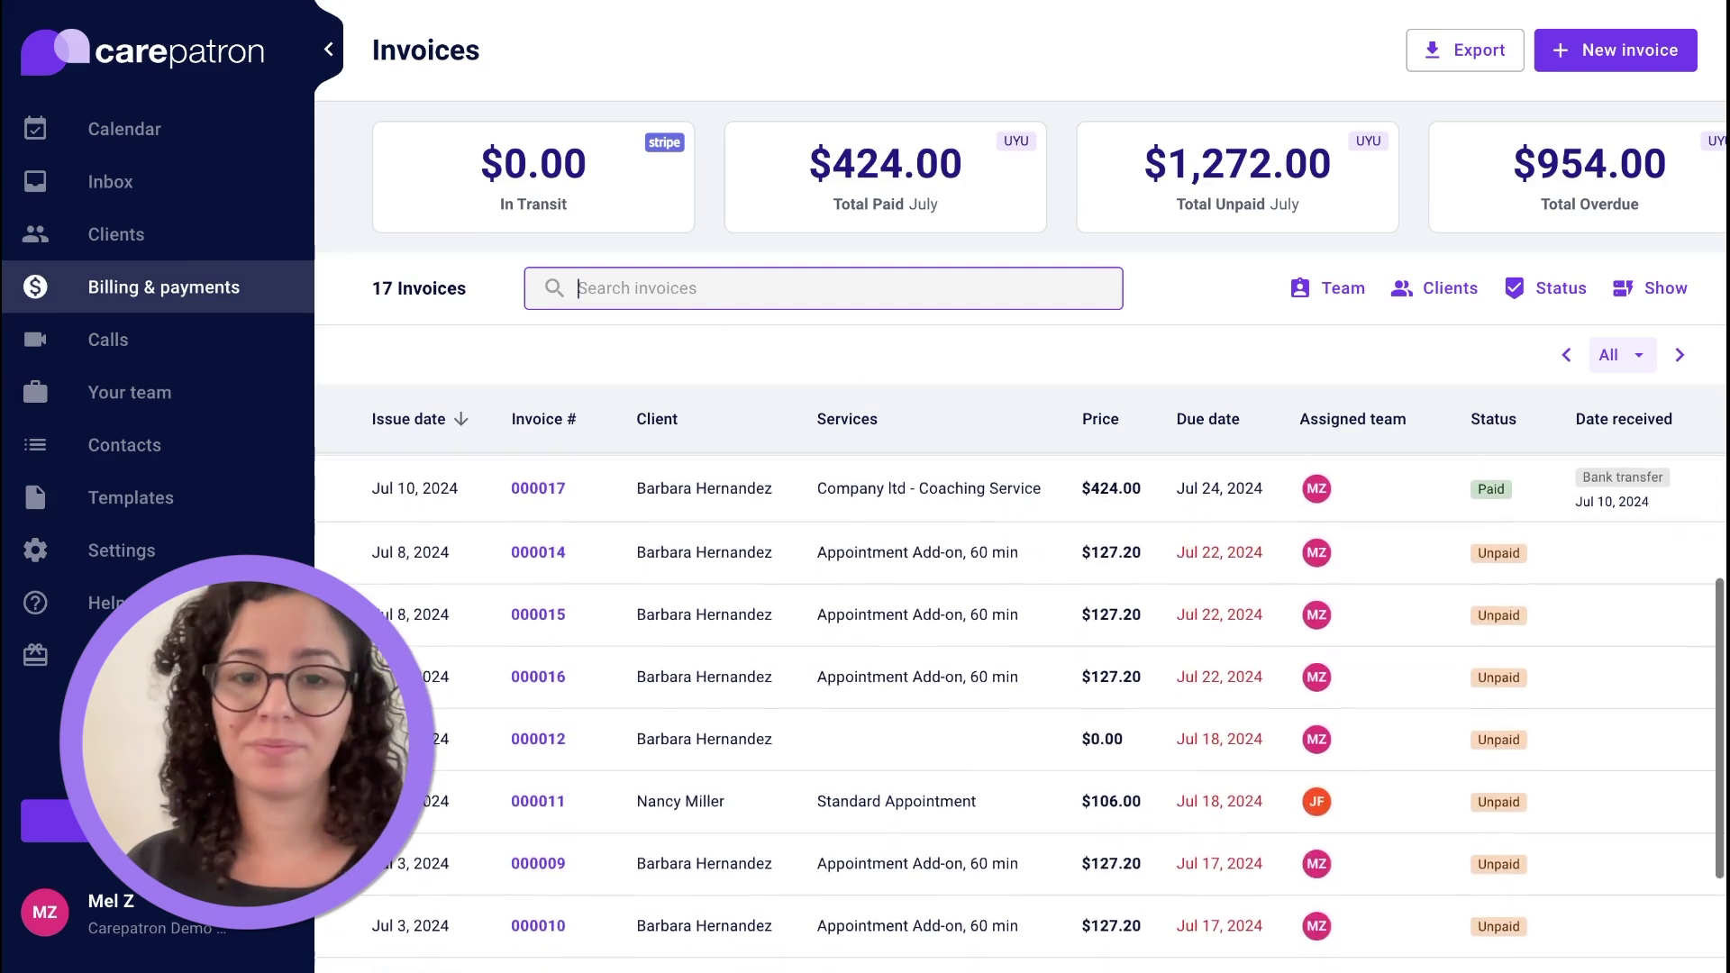
scroll(1020, 712, down, 2)
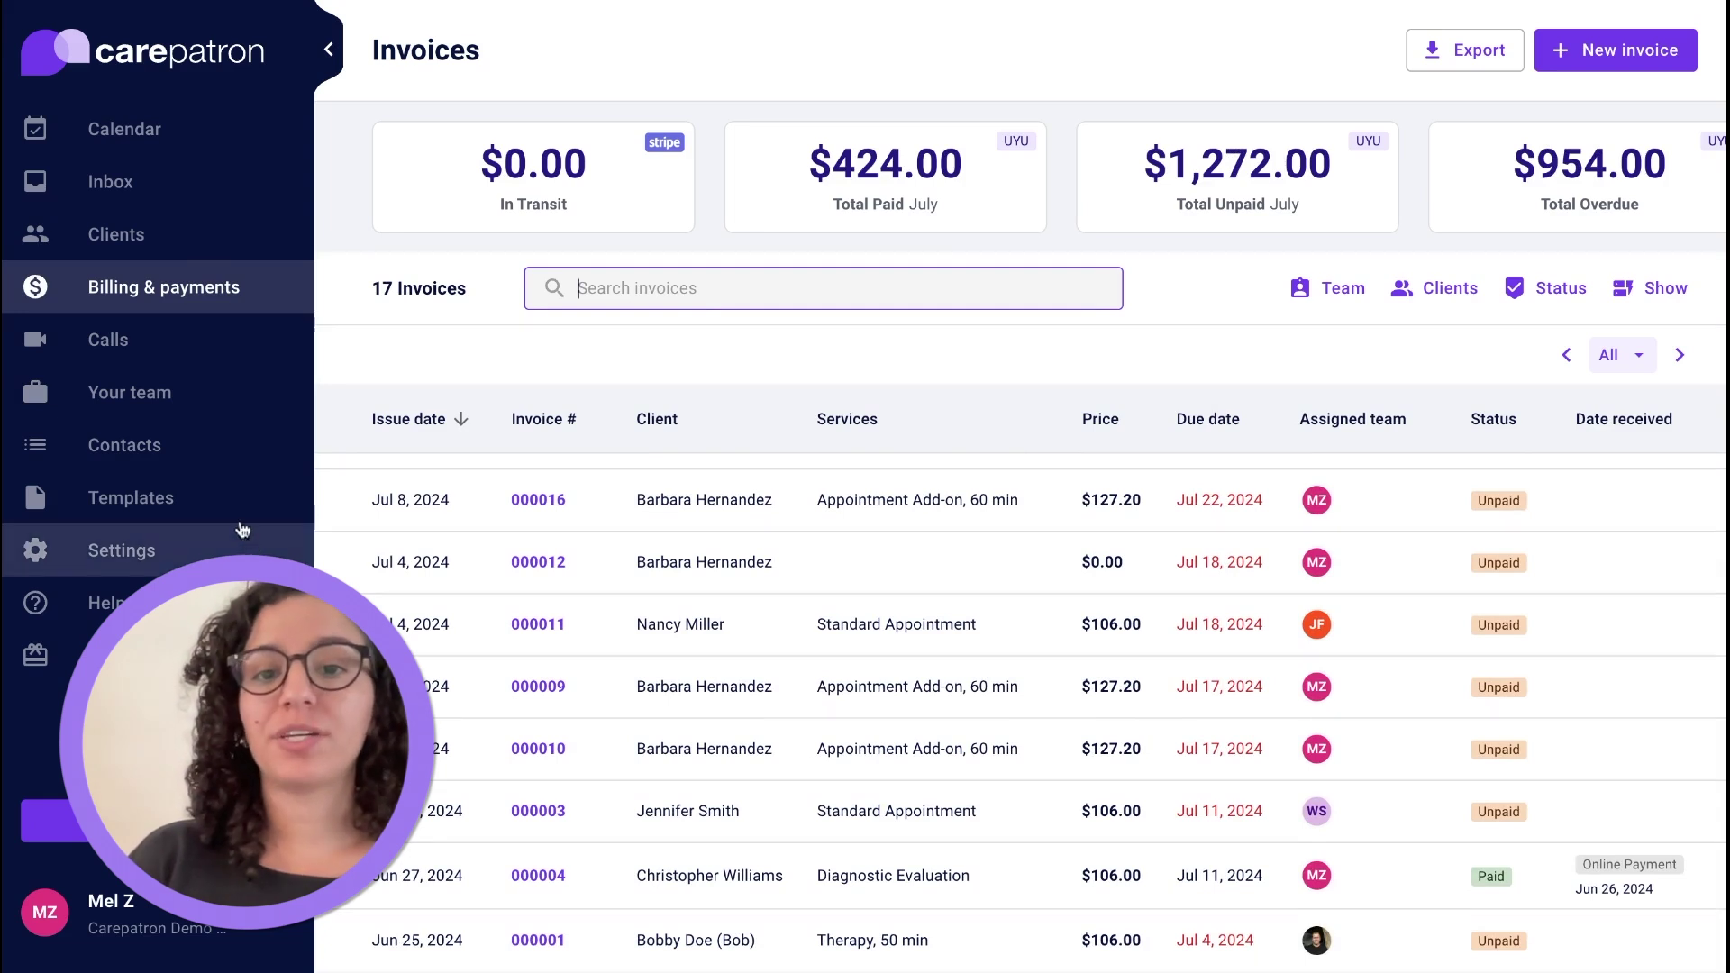
click(204, 515)
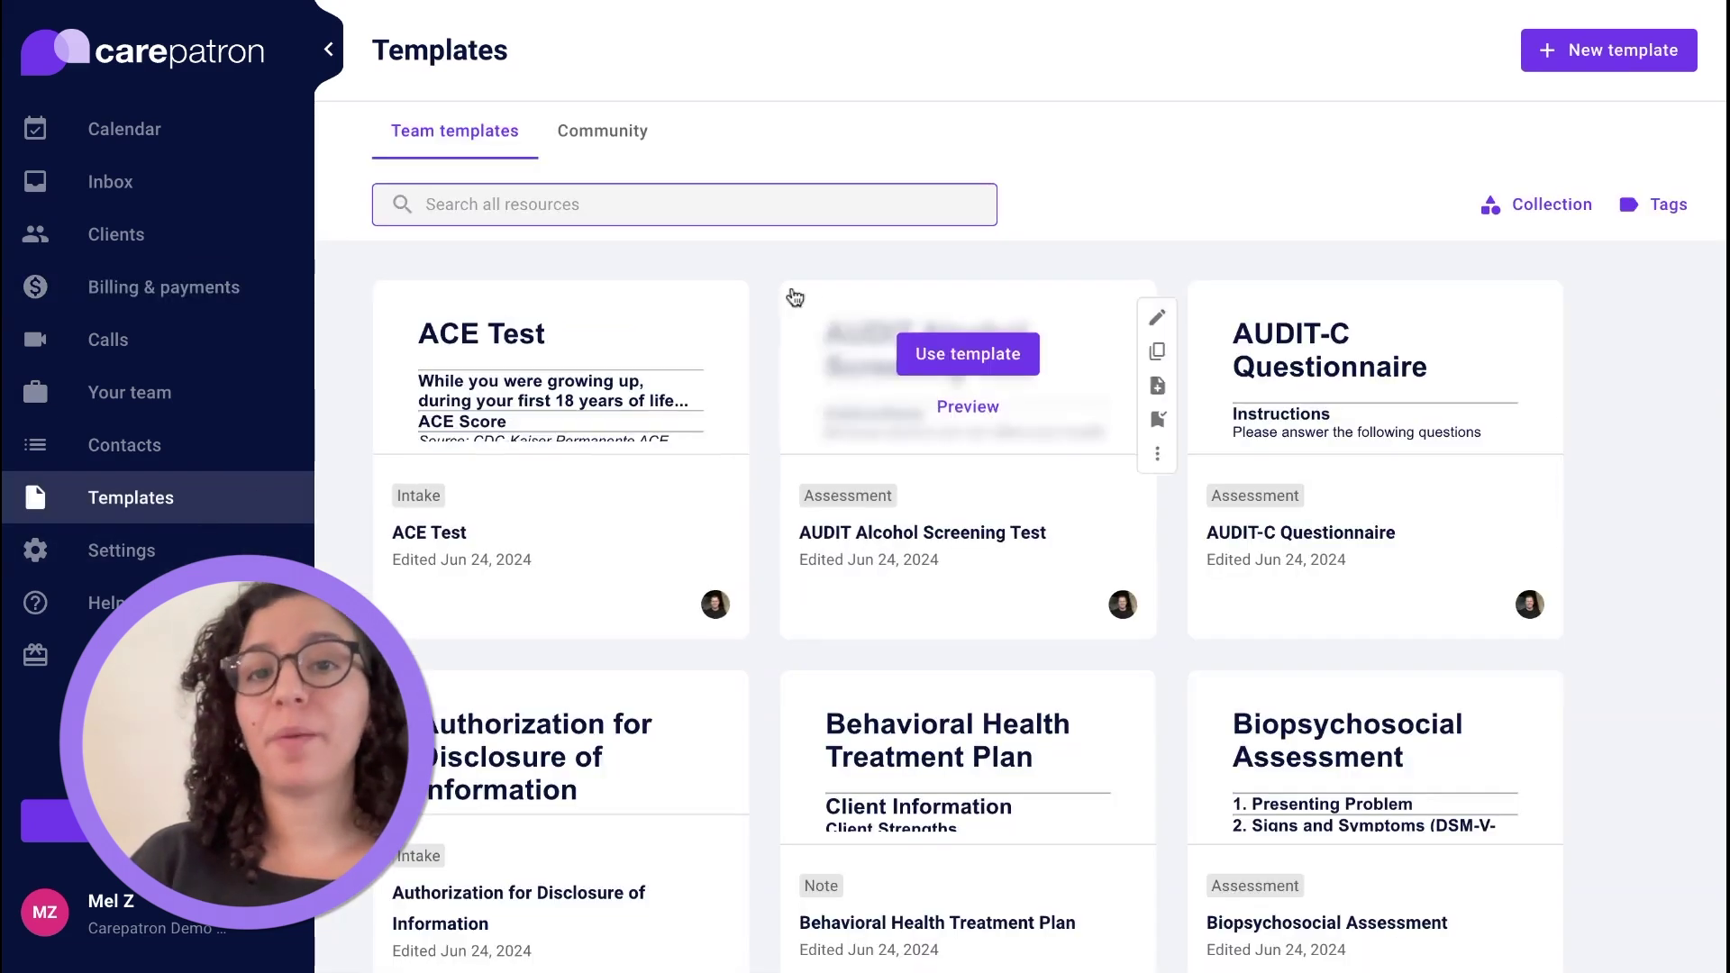
Switch from the Team templates grid to Community templates such as SOAP Note for Mental Health.
scroll(906, 241, down, 2)
scroll(905, 240, down, 4)
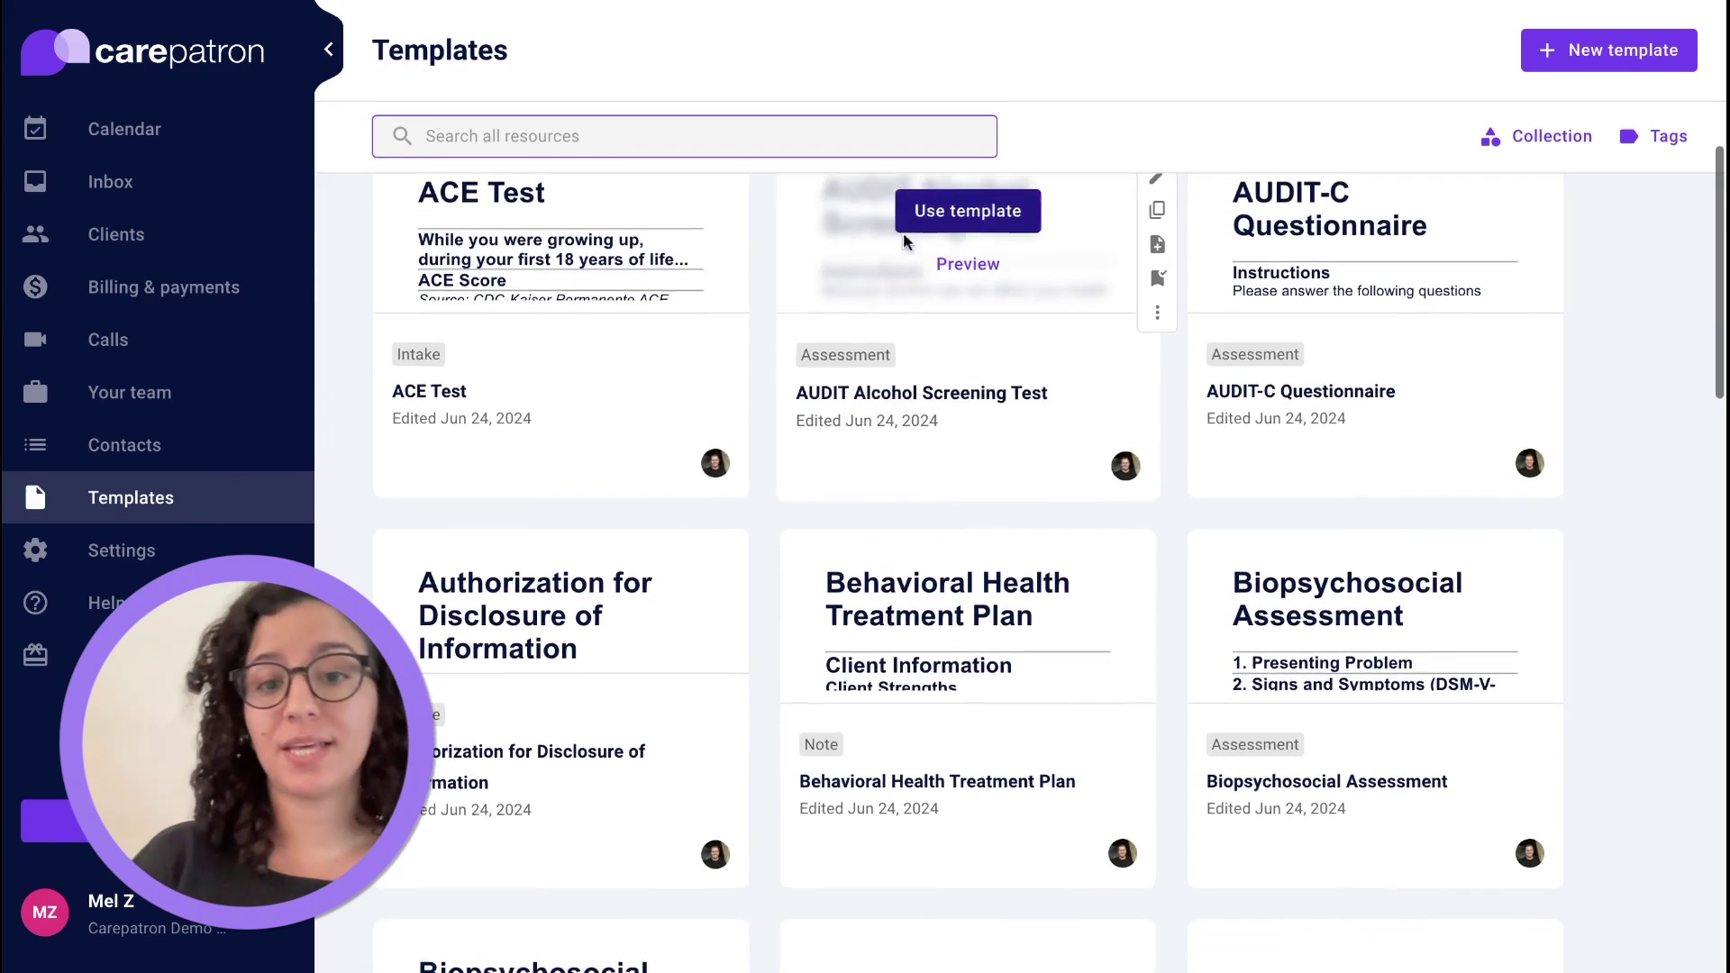
scroll(905, 240, up, 2)
scroll(905, 239, up, 1)
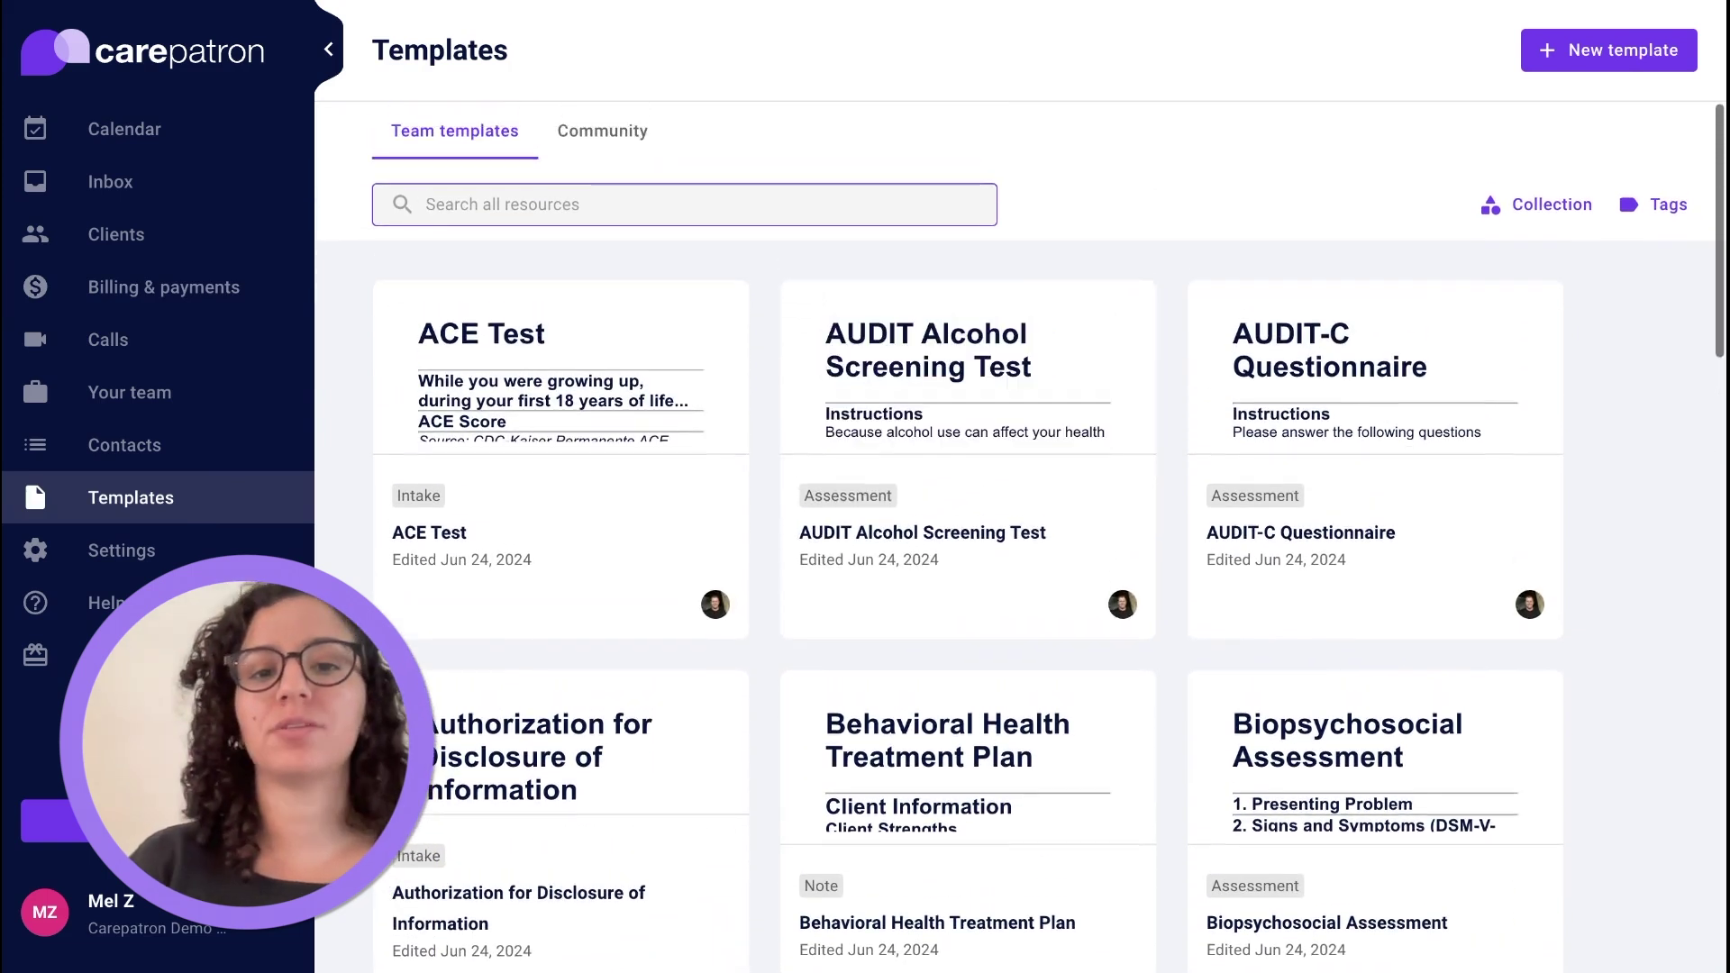
click(649, 143)
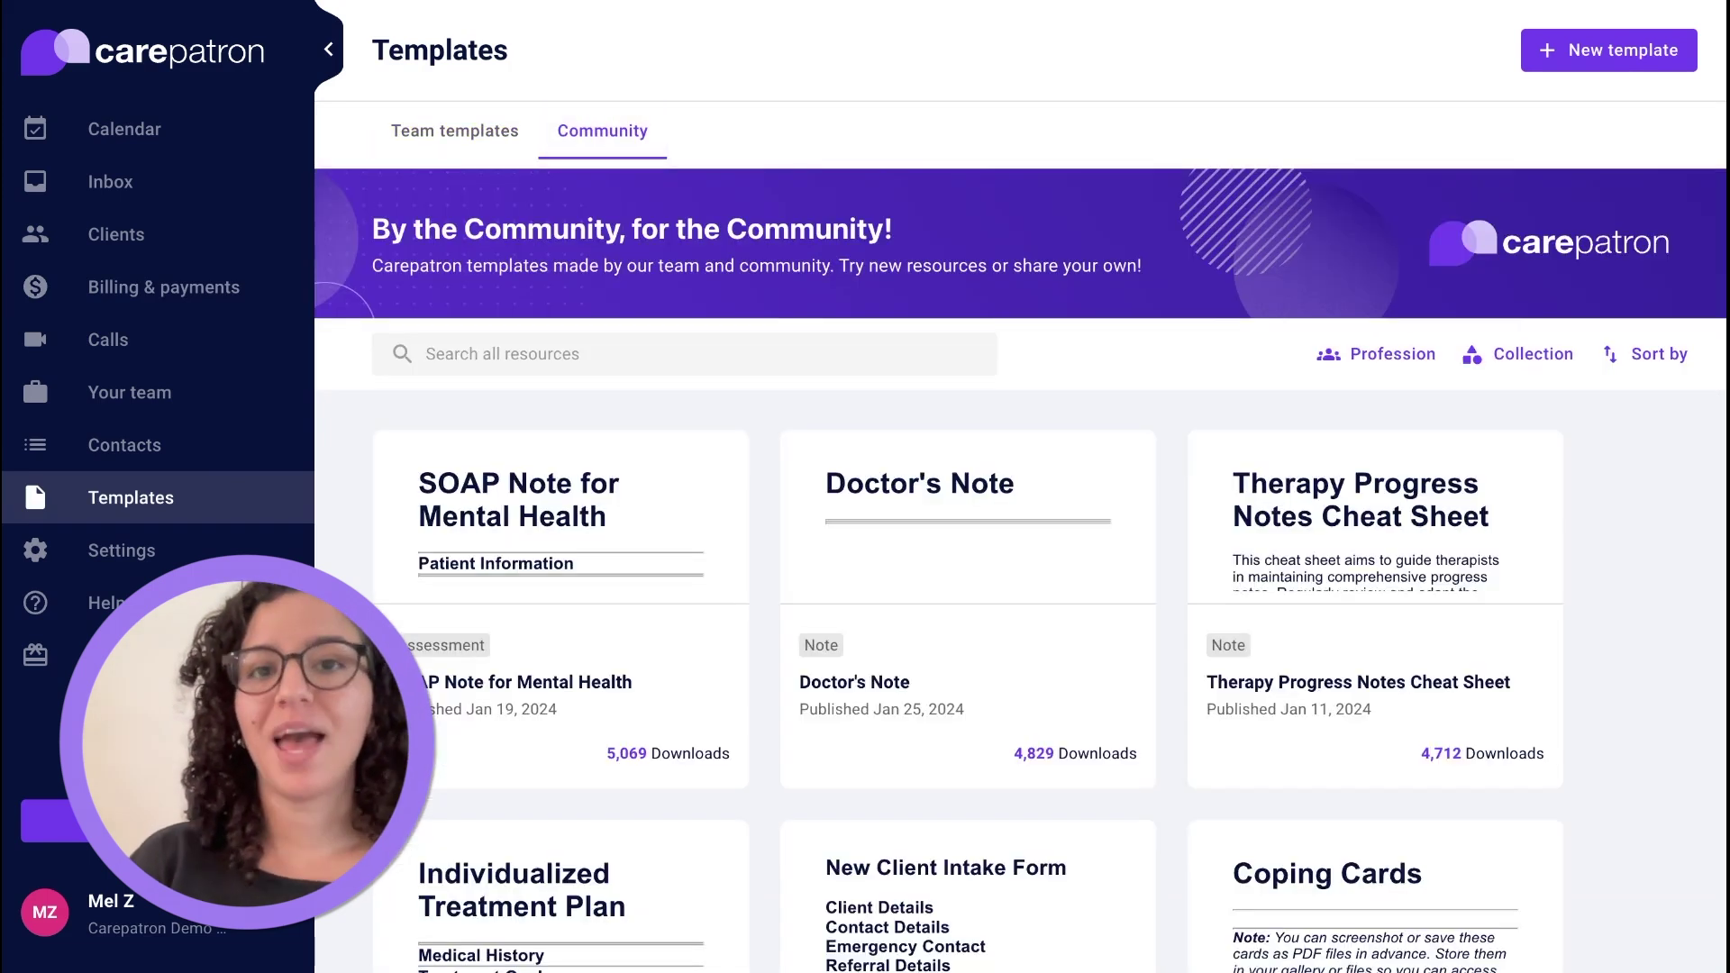